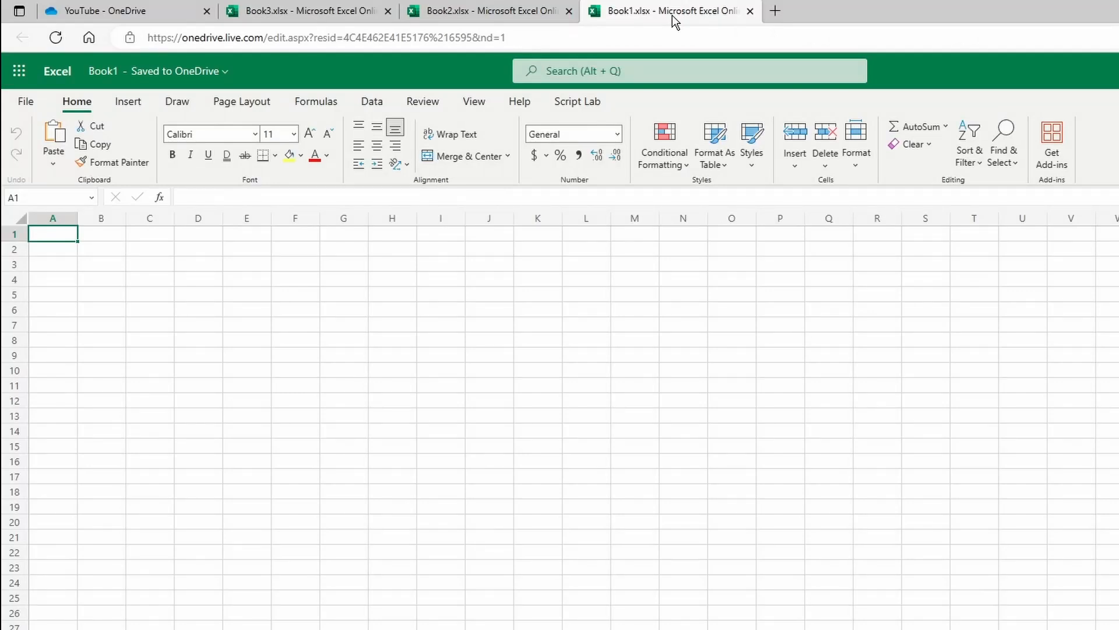
Step: View the open Book2 and Book3 workbooks, and create a new Excel workbook in the OneDrive YouTube folder
{"action": "left_click", "coordinate": [494, 13]}
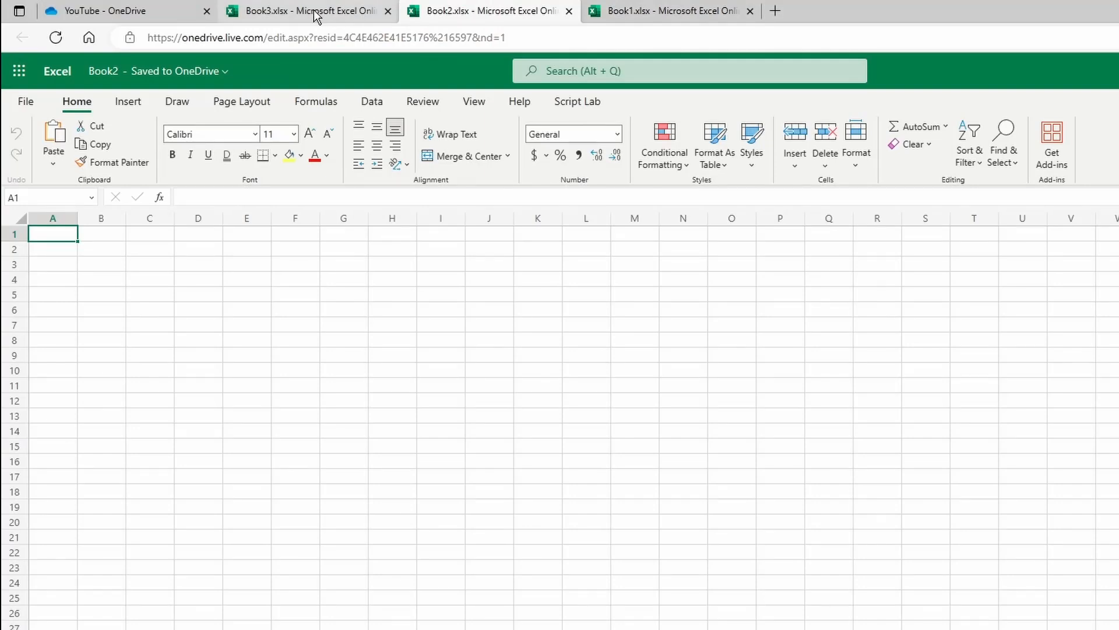
{"action": "left_click", "coordinate": [315, 13]}
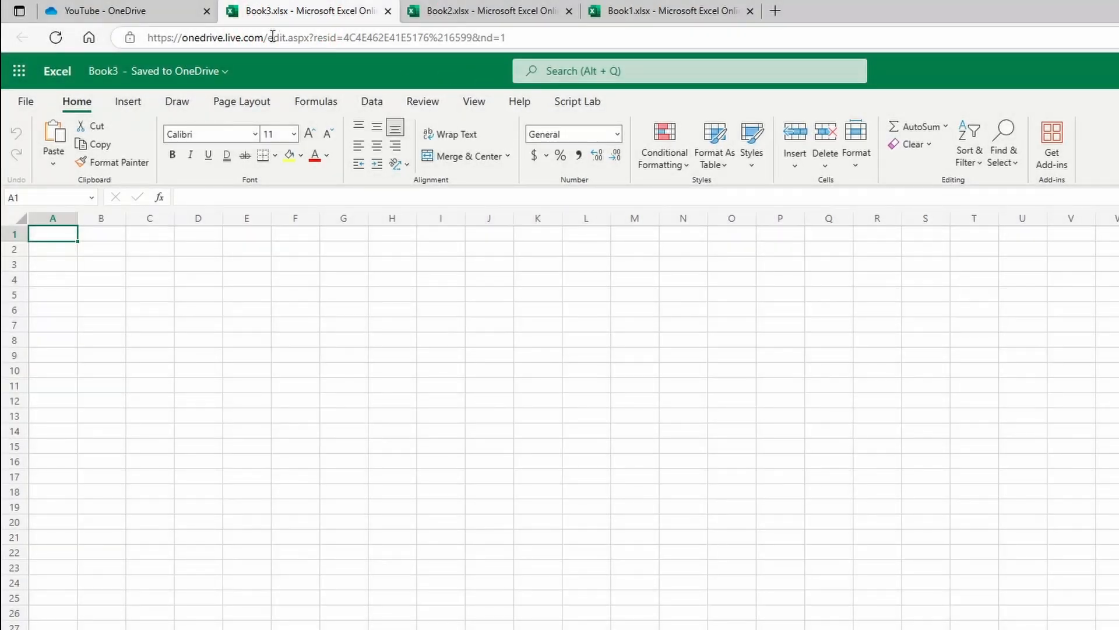
{"action": "left_click", "coordinate": [108, 11]}
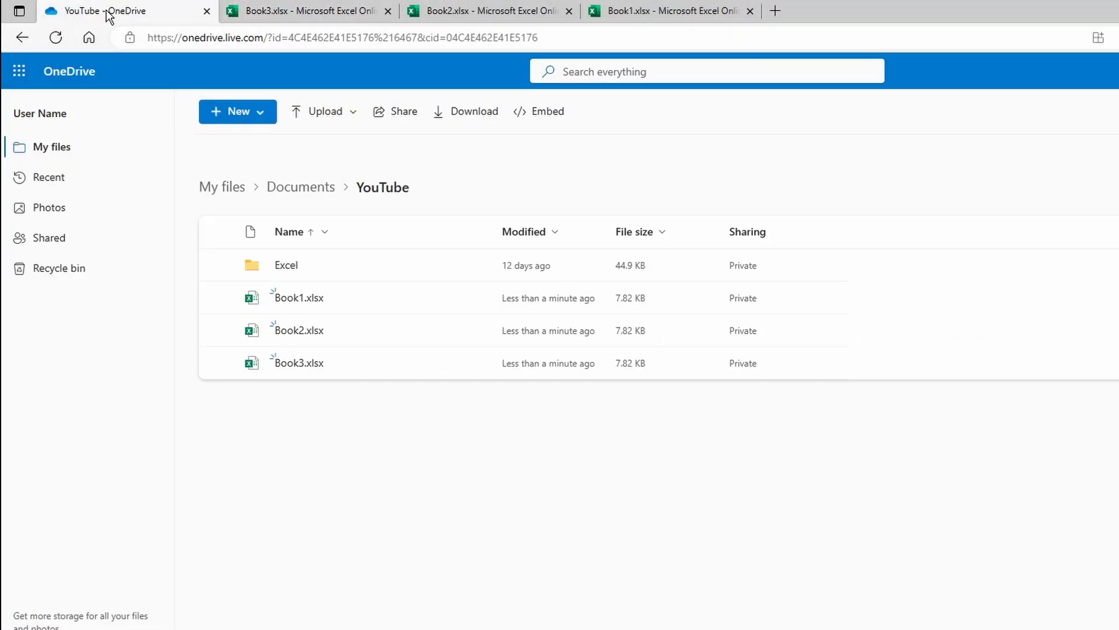
{"action": "left_click", "coordinate": [237, 116]}
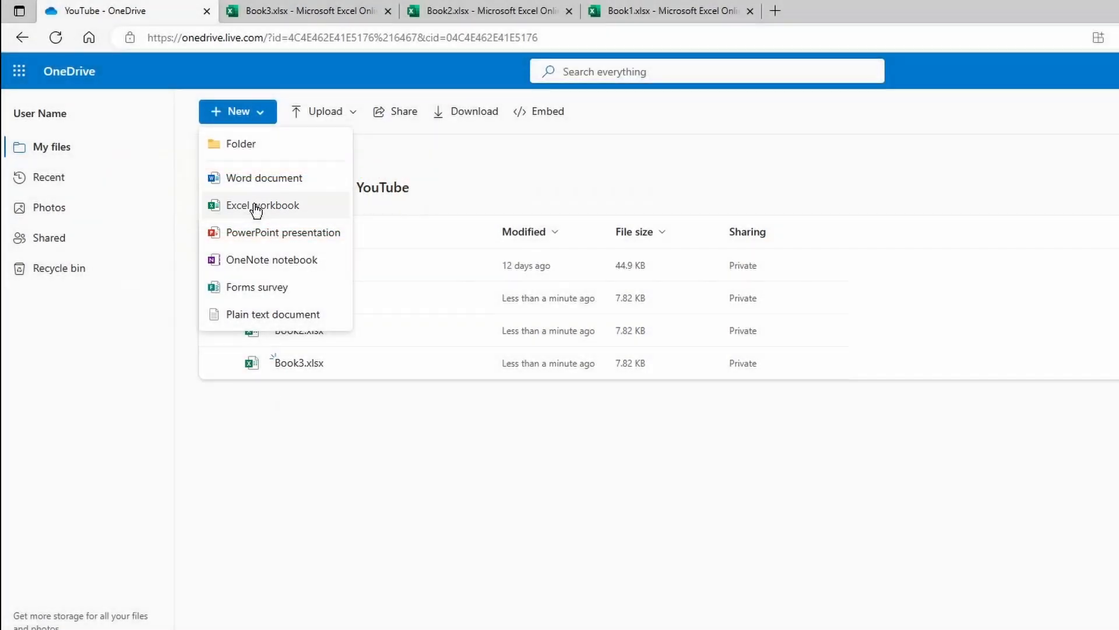
{"action": "left_click", "coordinate": [256, 205]}
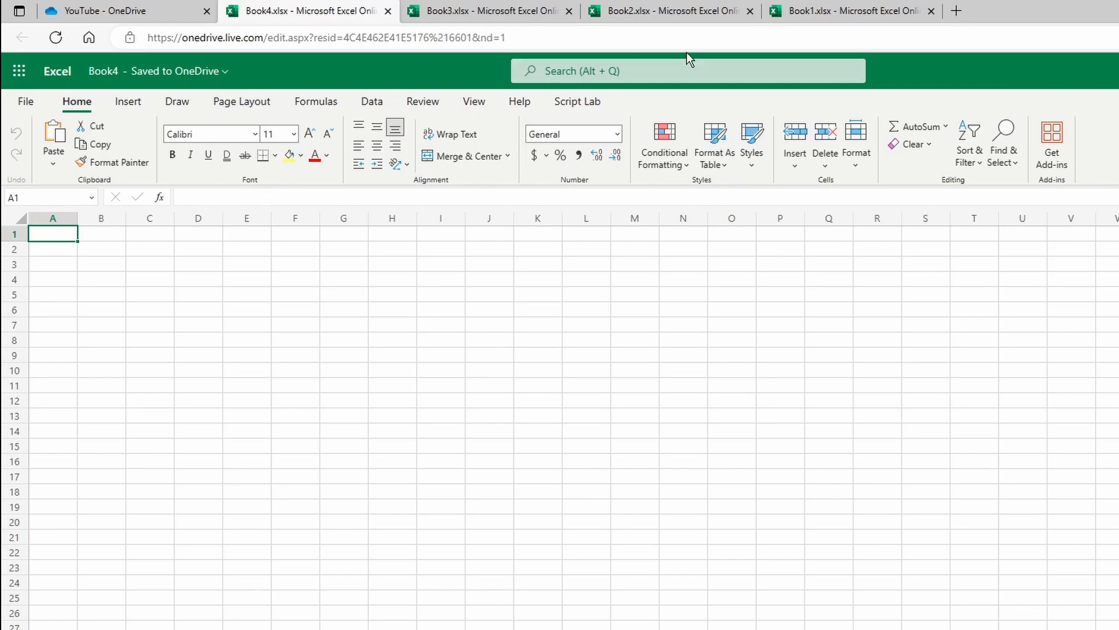
Step: Enter "Hello! World." in cell A1 of the Book1 workbook
{"action": "left_click", "coordinate": [819, 14]}
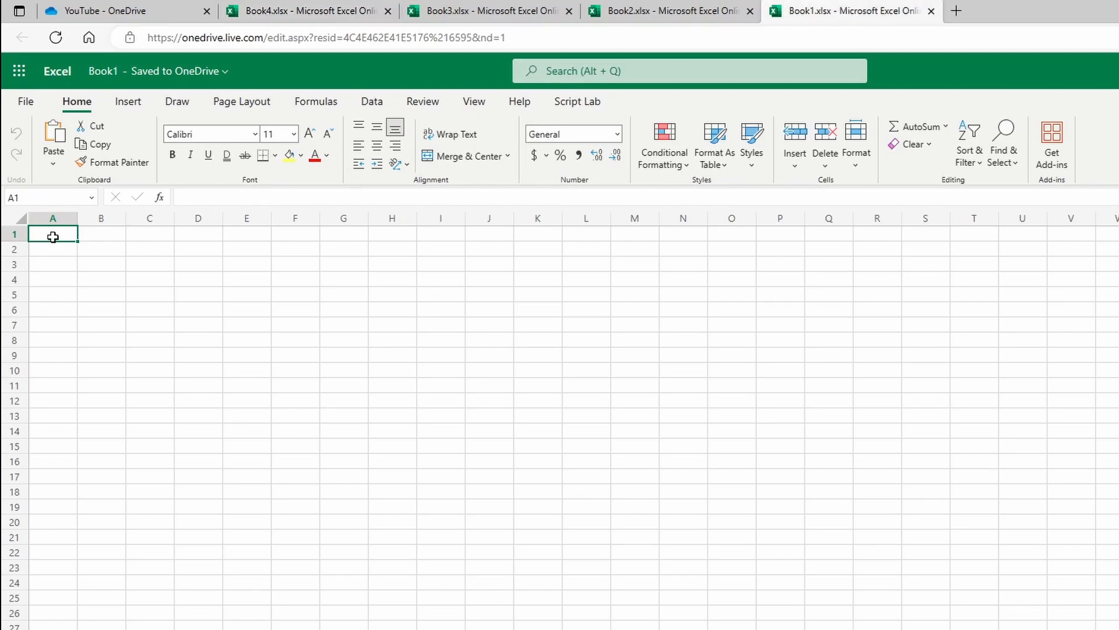
{"action": "type", "text": "He"}
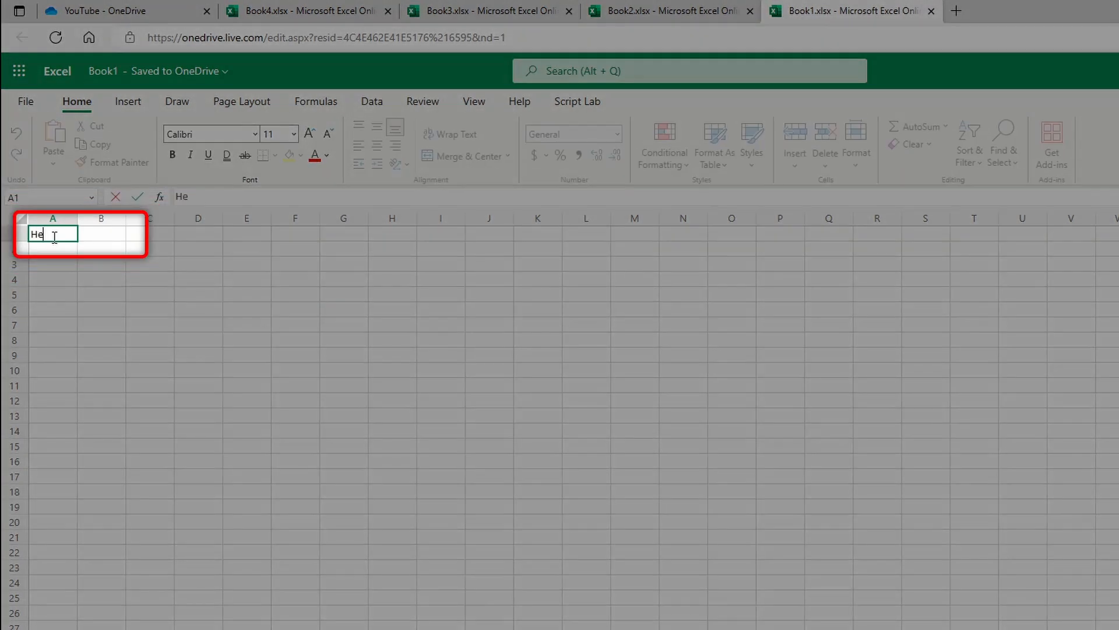
{"action": "type", "text": "llo! World."}
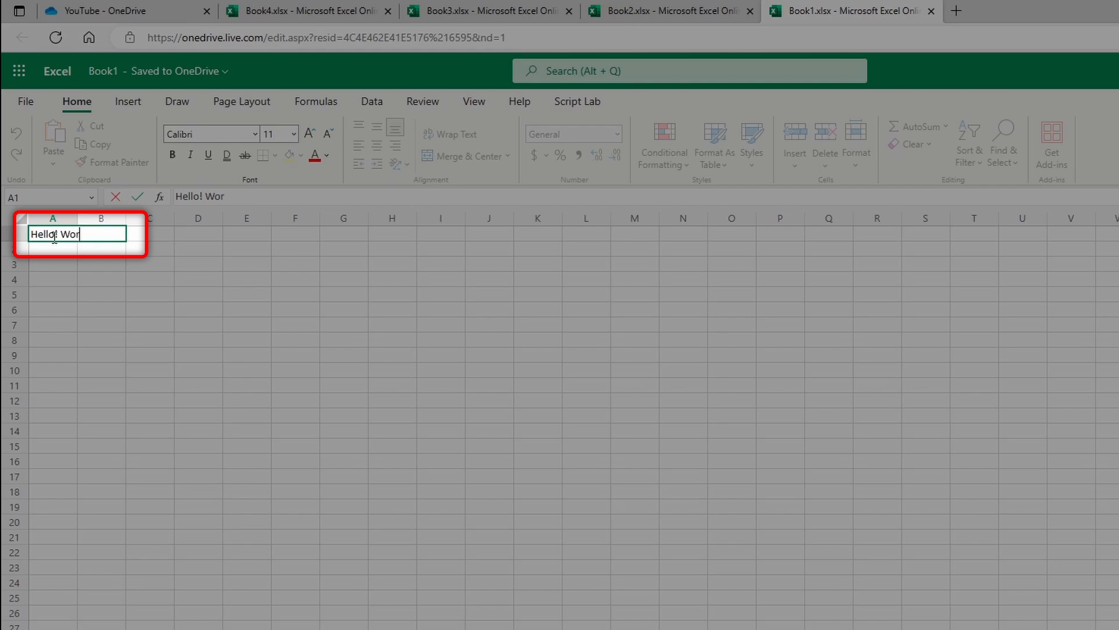
{"action": "key", "text": "Return"}
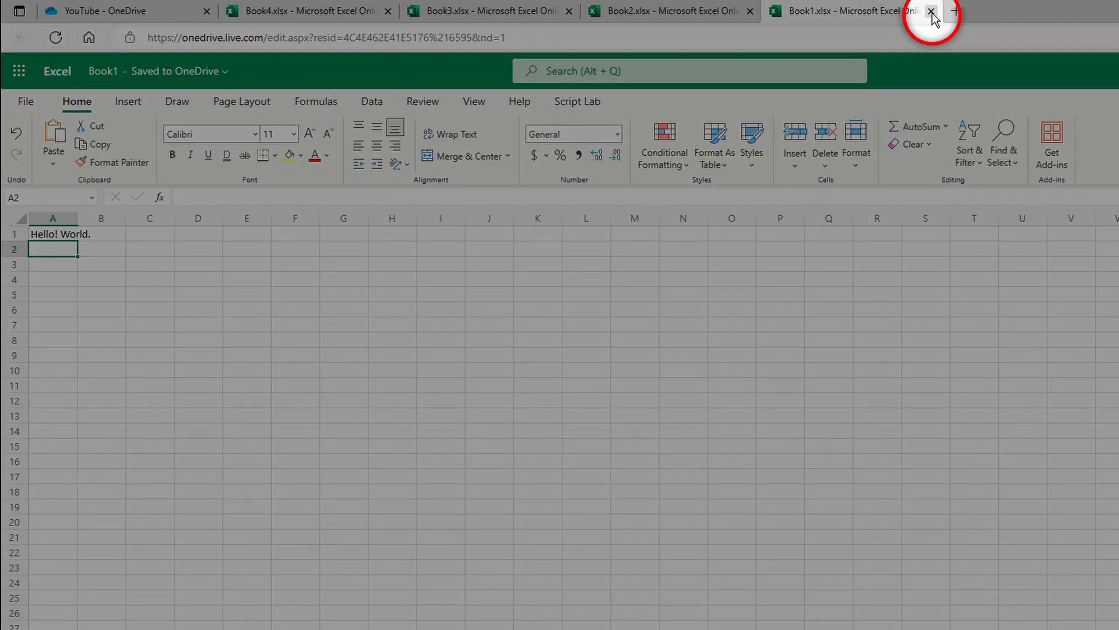
Step: Close the Book1 workbook, reopen it, and try to undo the text entry made before closing
{"action": "left_click", "coordinate": [931, 11]}
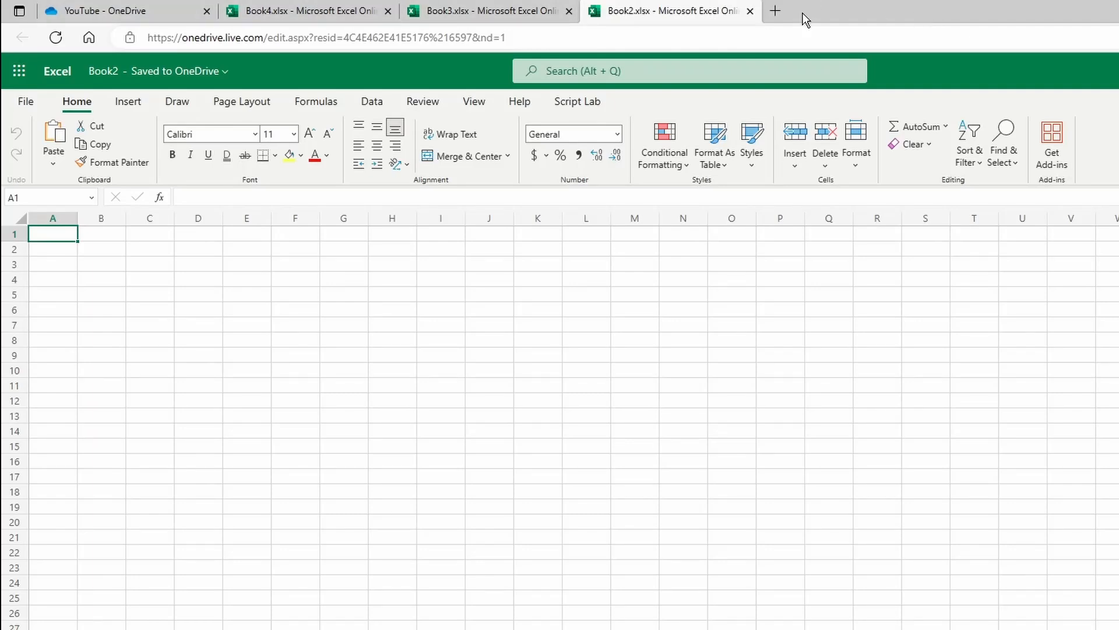
{"action": "key", "text": "ctrl+shift+t"}
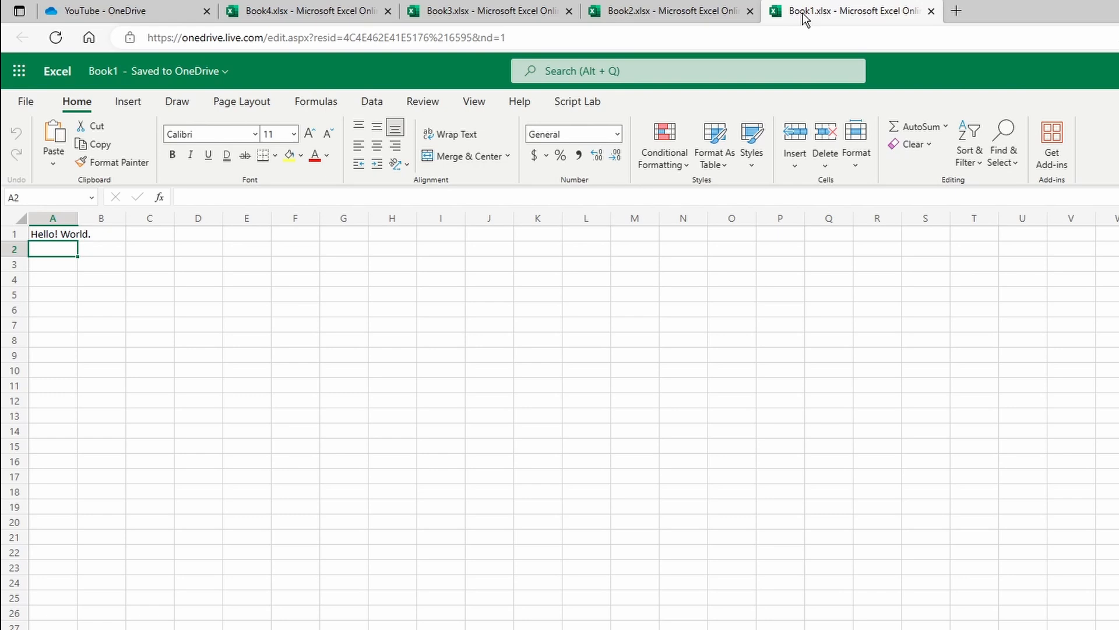
{"action": "key", "text": "ctrl+z"}
Step: Replace the text in cell A1 with "Excel" and undo that replacement
{"action": "key", "text": "Up"}
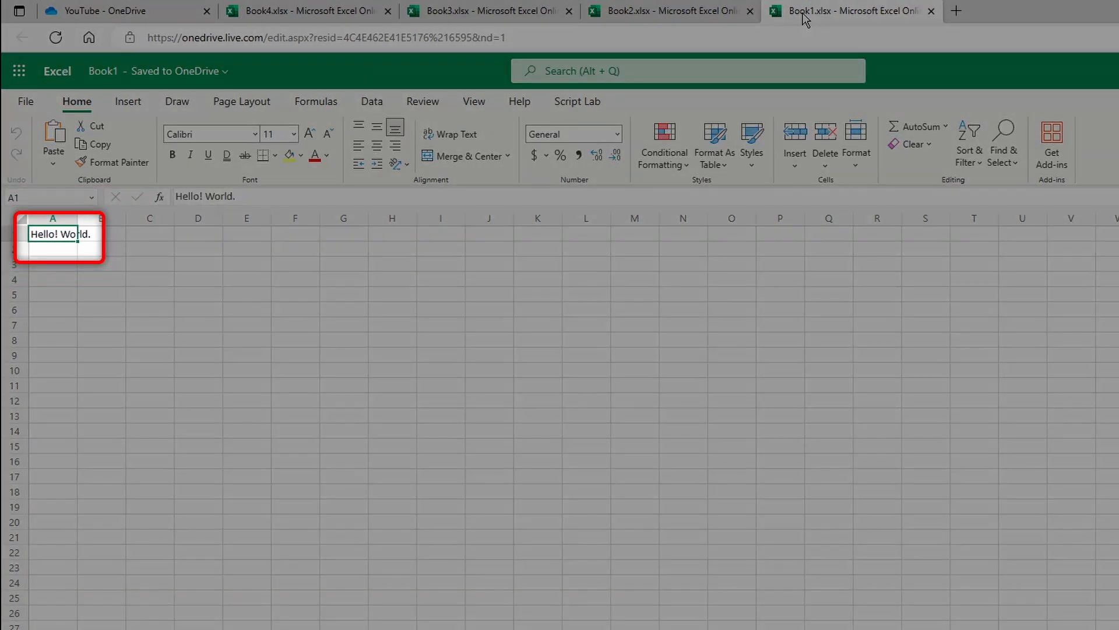
{"action": "type", "text": "Excel"}
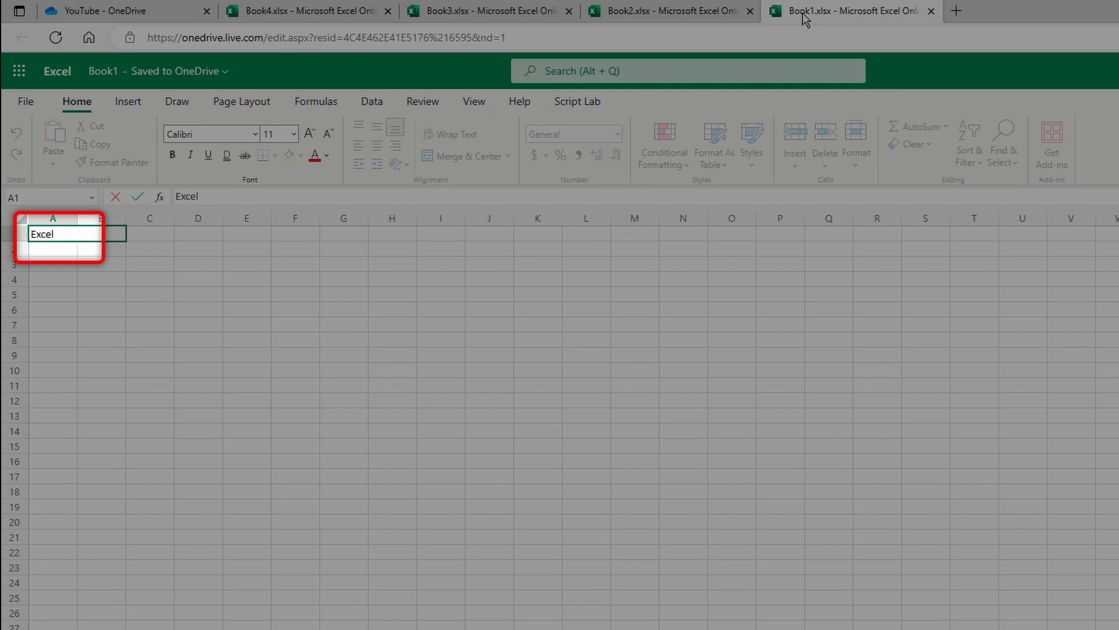
{"action": "key", "text": "Return"}
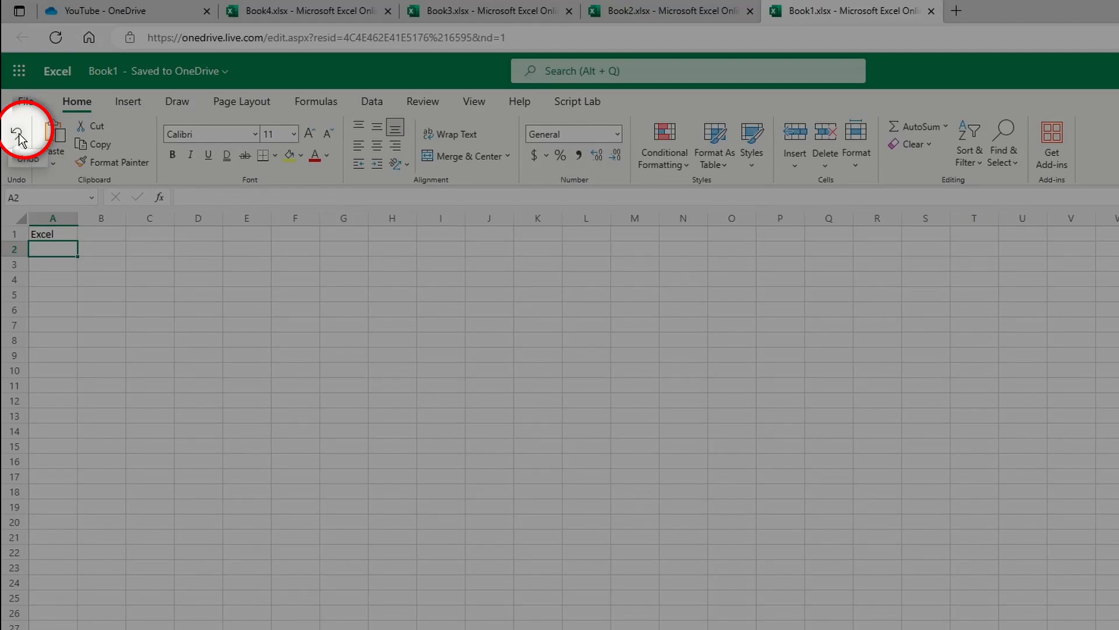
{"action": "left_click", "coordinate": [17, 135]}
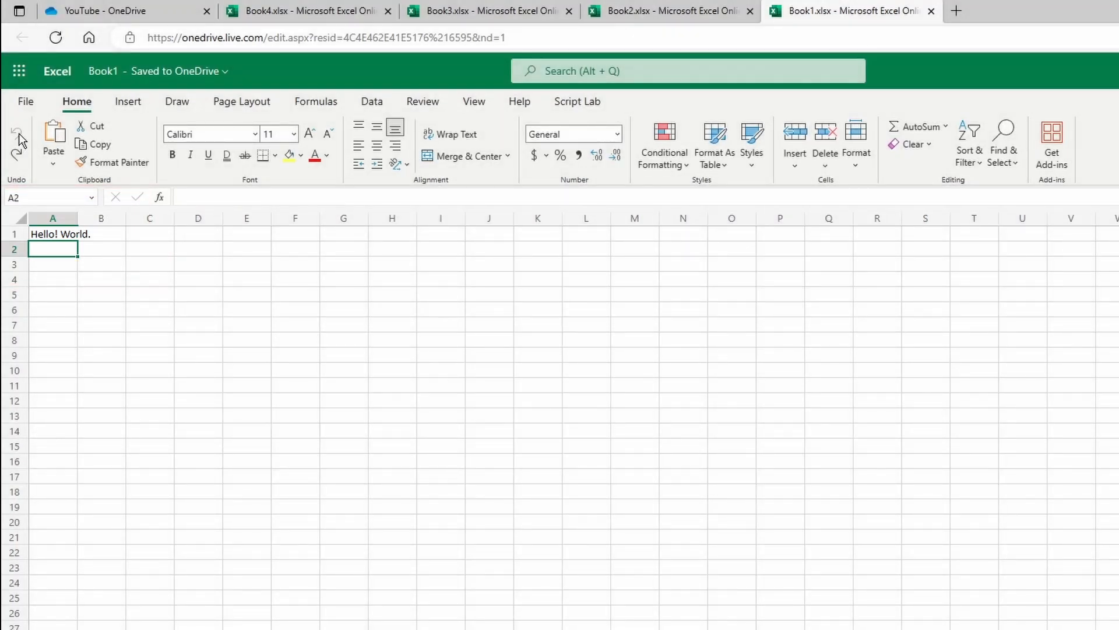
Step: Save a copy of Book1 as "Book1 Copy.xlsx" in the same online folder and check the OneDrive file list for it
{"action": "key", "text": "alt+F2"}
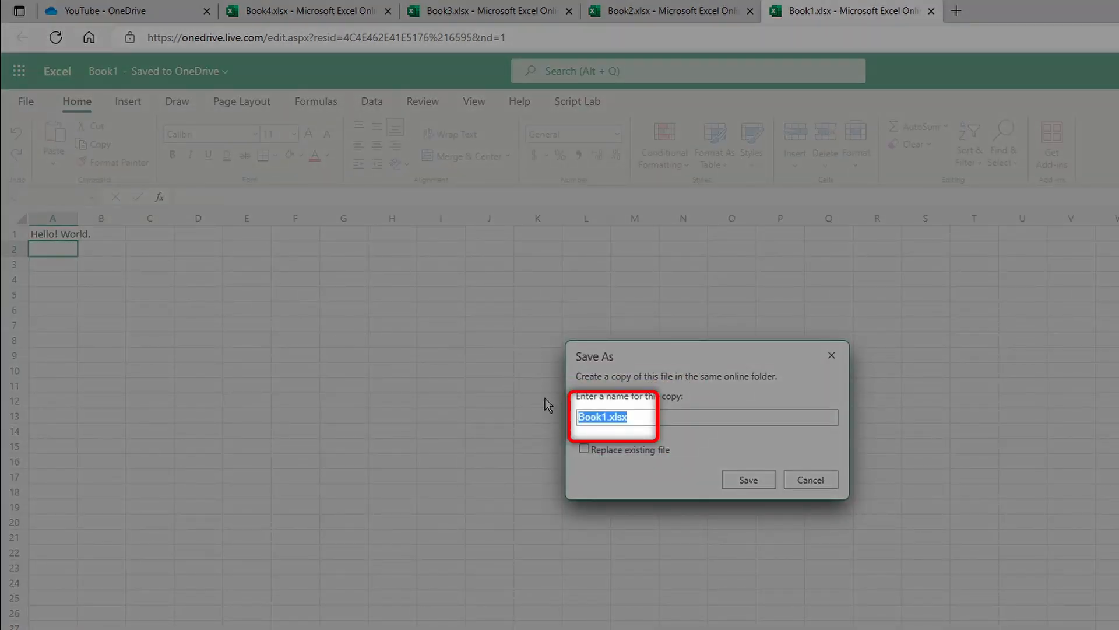
{"action": "left_click", "coordinate": [607, 420]}
{"action": "type", "text": "Copy"}
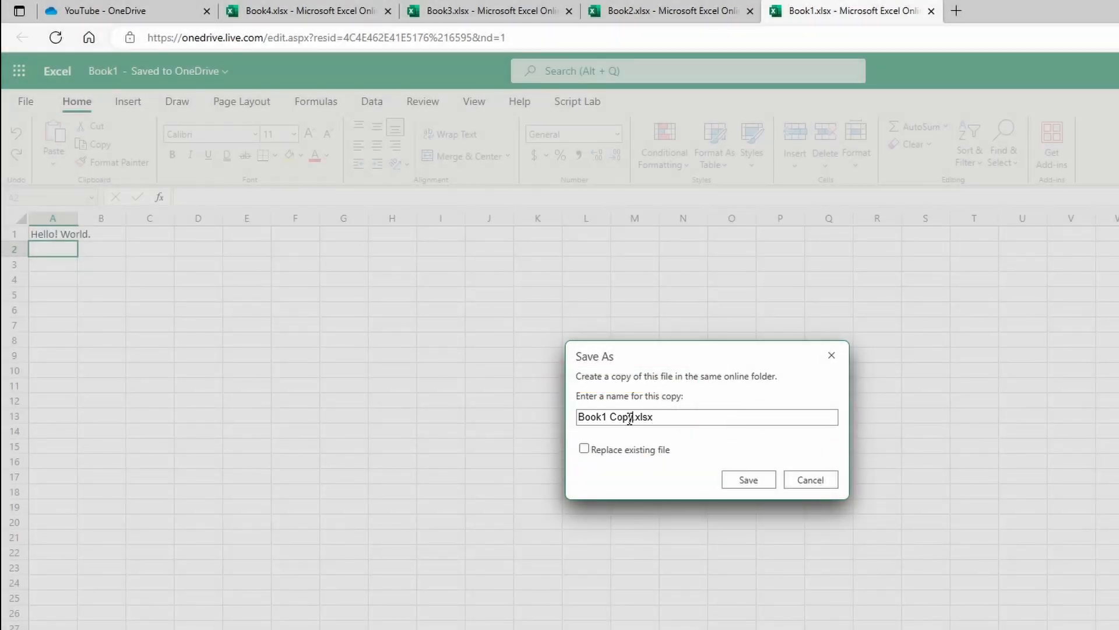
{"action": "left_click", "coordinate": [748, 479]}
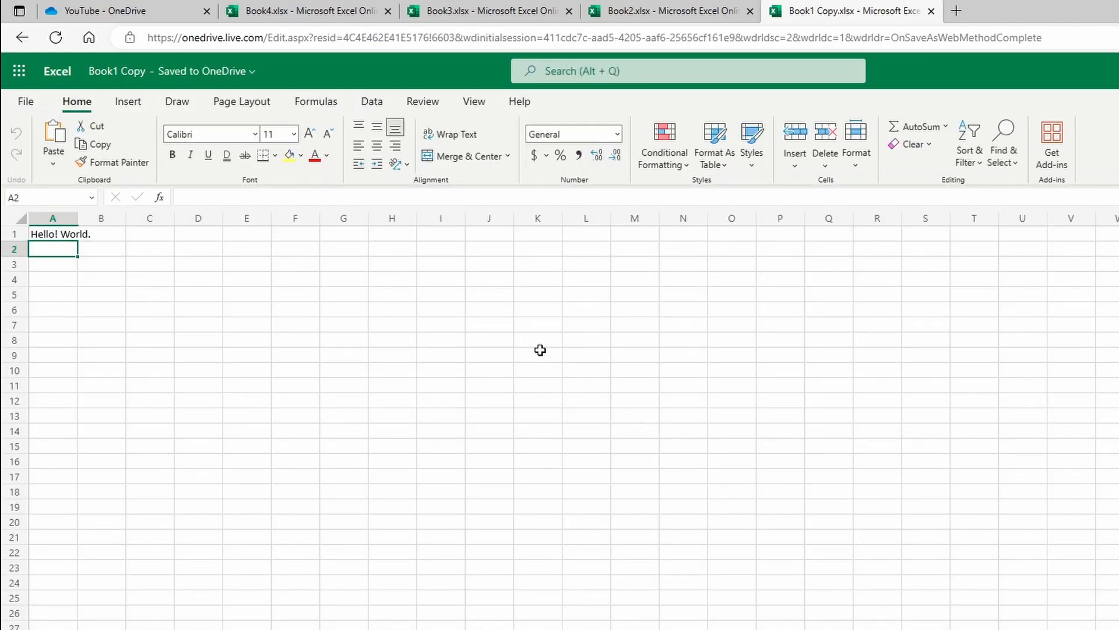
{"action": "left_click", "coordinate": [125, 12]}
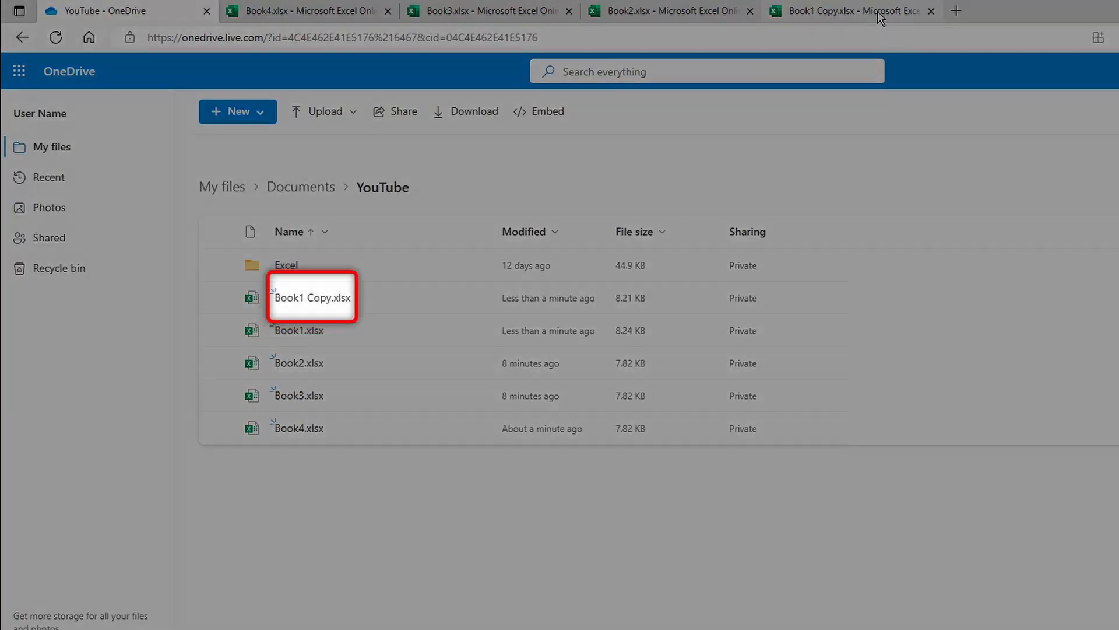
{"action": "left_click", "coordinate": [881, 15]}
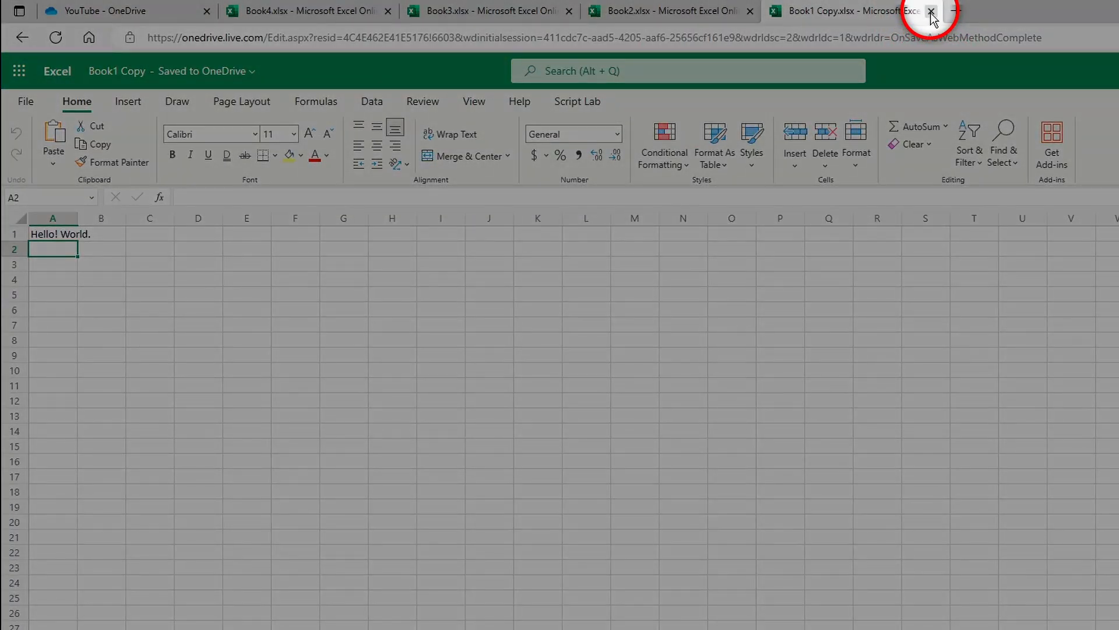
Step: Close the Book1 Copy and Book2 workbooks, and reopen the most recently closed one
{"action": "left_click", "coordinate": [931, 12]}
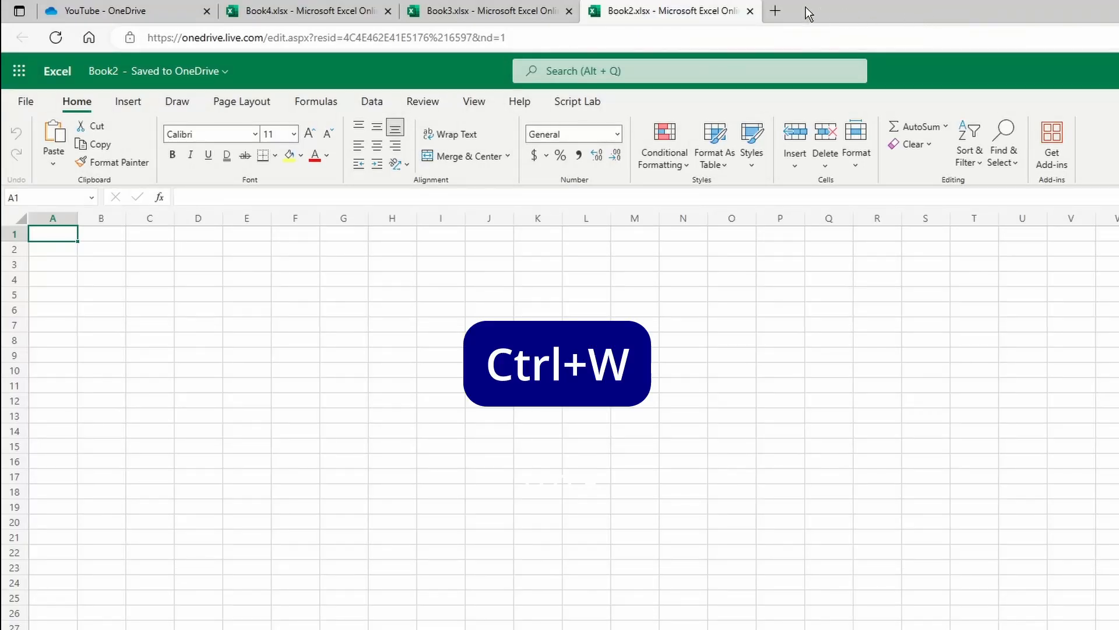
{"action": "left_click", "coordinate": [750, 13]}
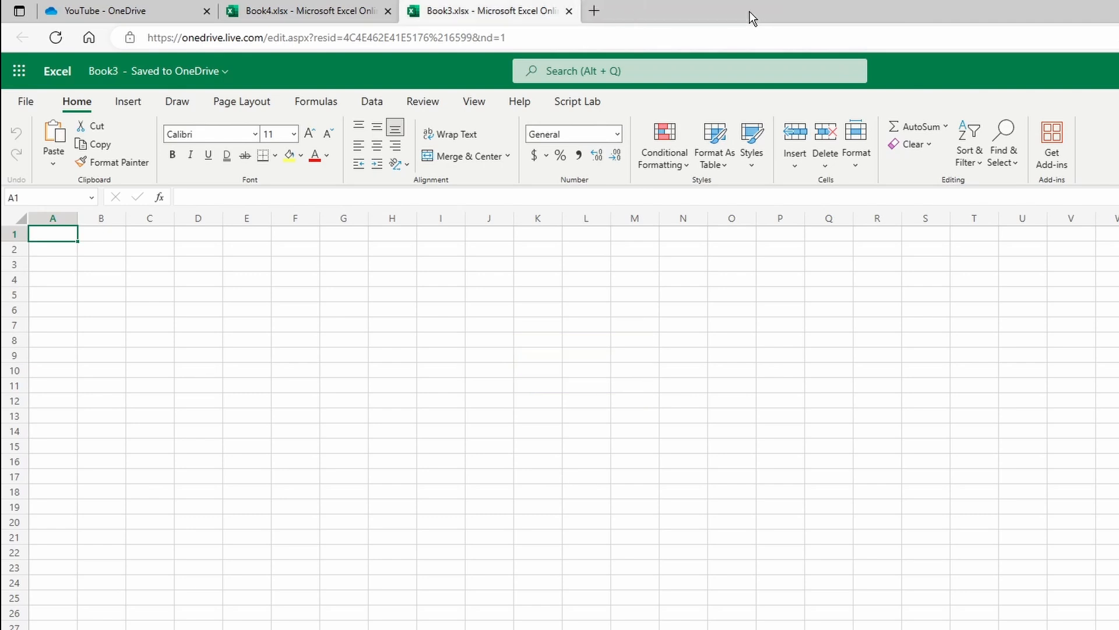
{"action": "key", "text": "ctrl+shift+t"}
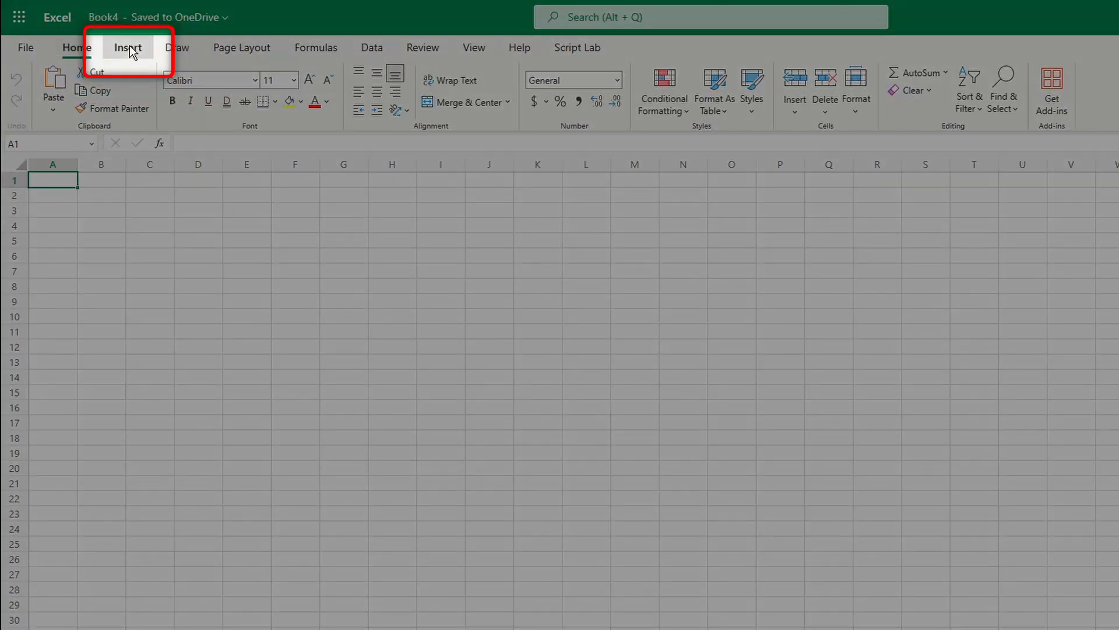
Step: In Book4, review the commands for inserting objects and the options for inserting cells, rows, columns and sheets
{"action": "left_click", "coordinate": [131, 51]}
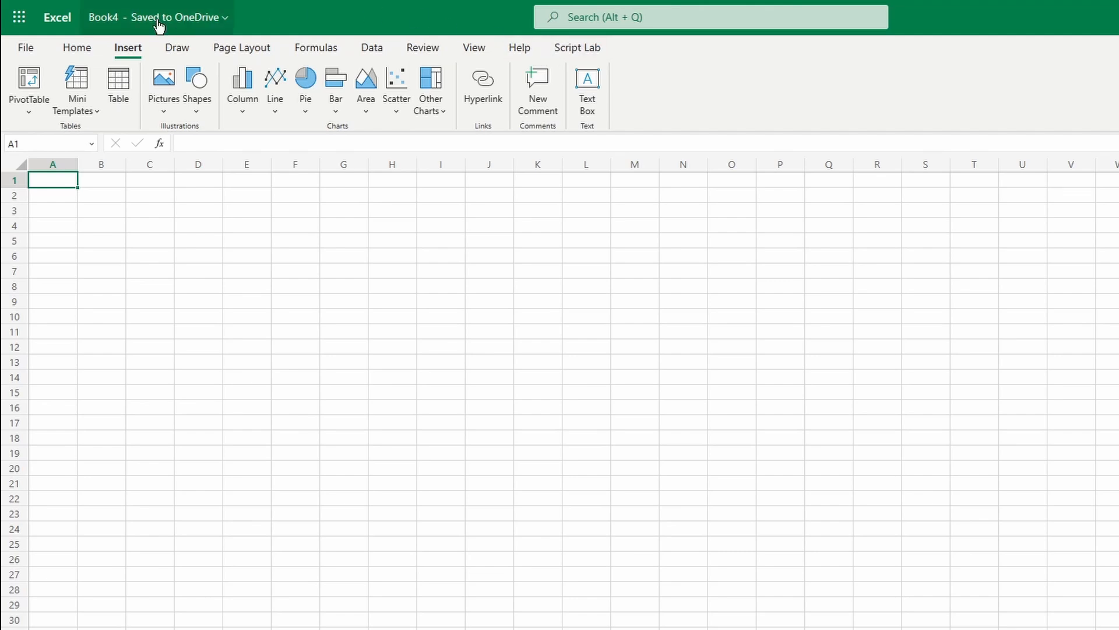
{"action": "left_click", "coordinate": [74, 53]}
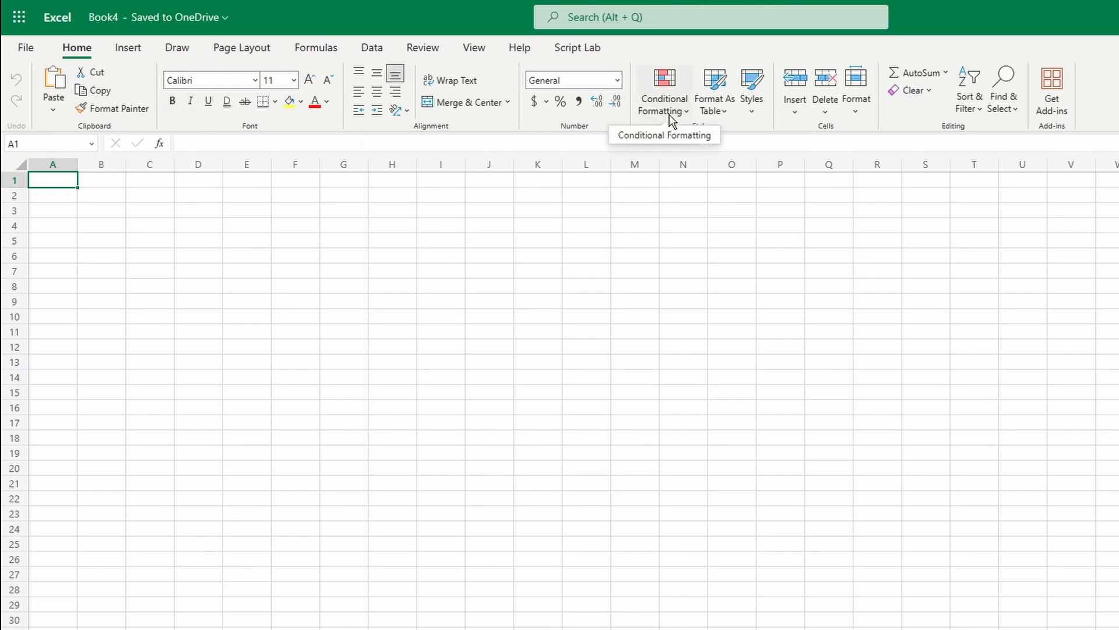
{"action": "left_click", "coordinate": [796, 114]}
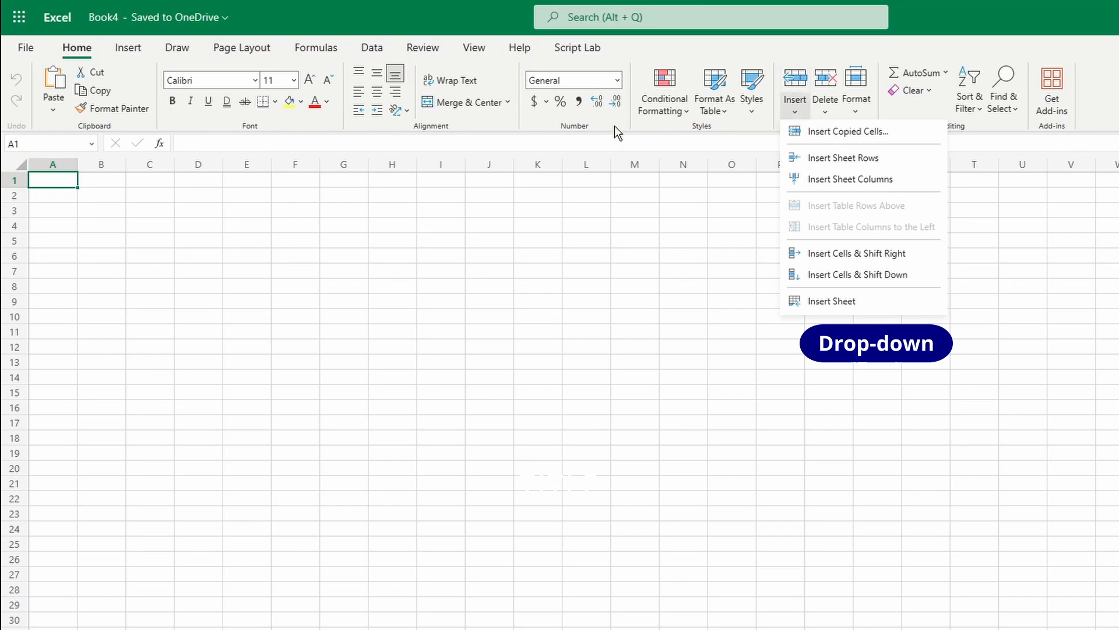
{"action": "left_click", "coordinate": [290, 104]}
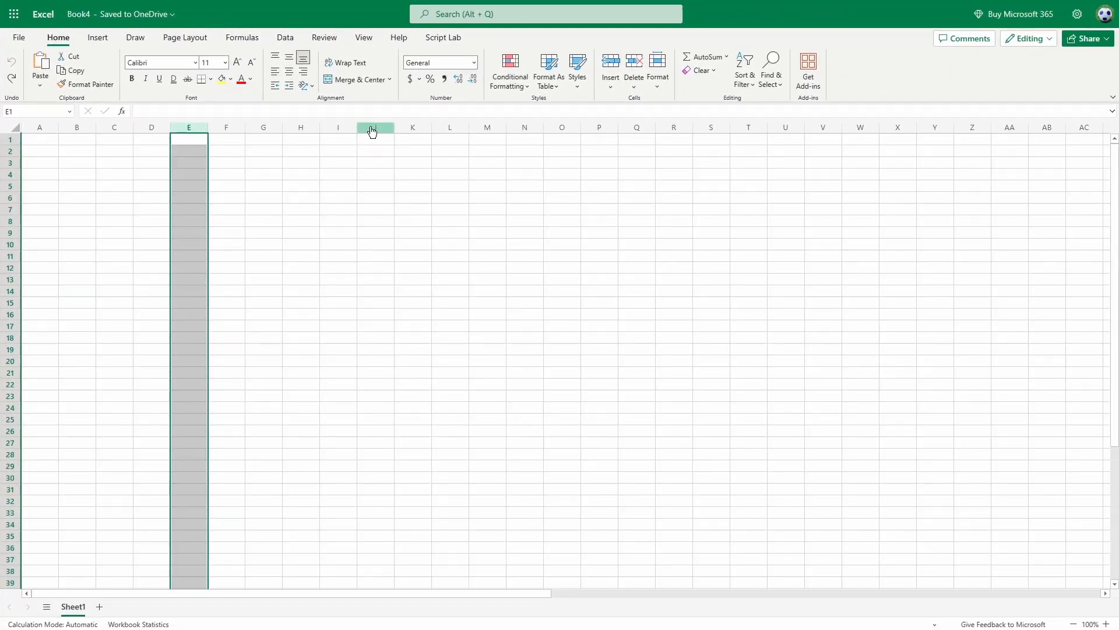
Step: Select column J, column P, row 8, row 14 and row 22 one after another
{"action": "left_click", "coordinate": [388, 133]}
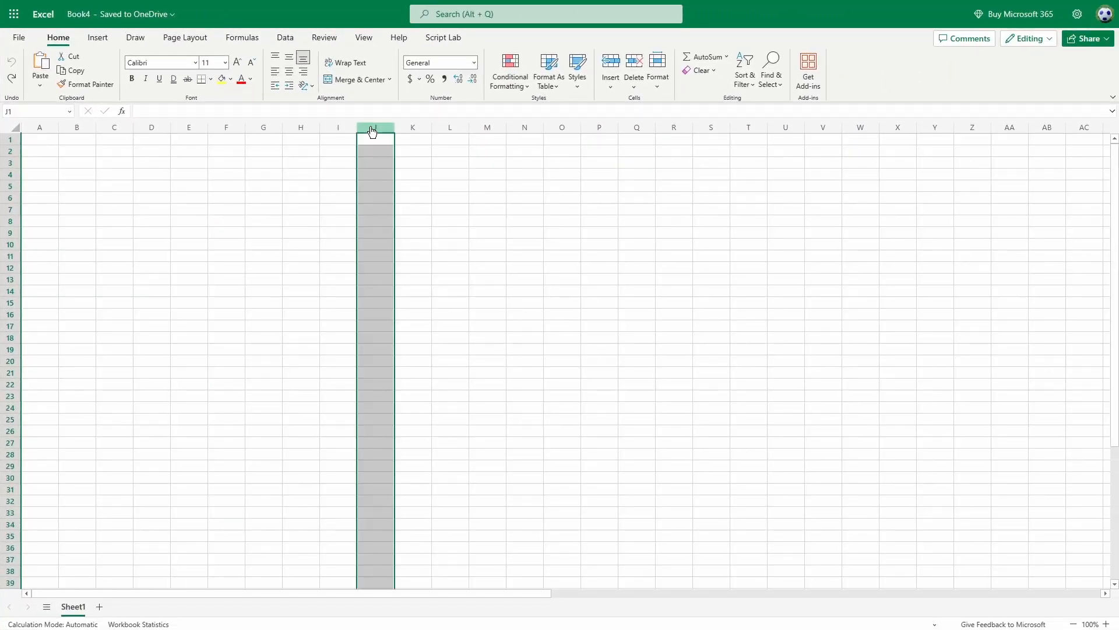
{"action": "left_click", "coordinate": [596, 135]}
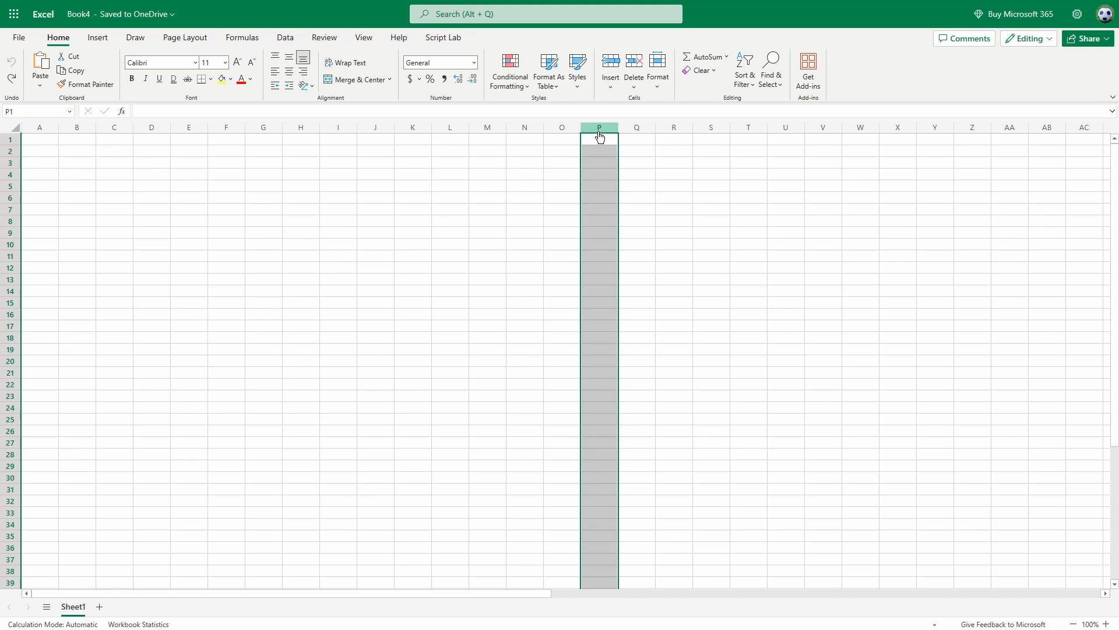
{"action": "left_click", "coordinate": [12, 223]}
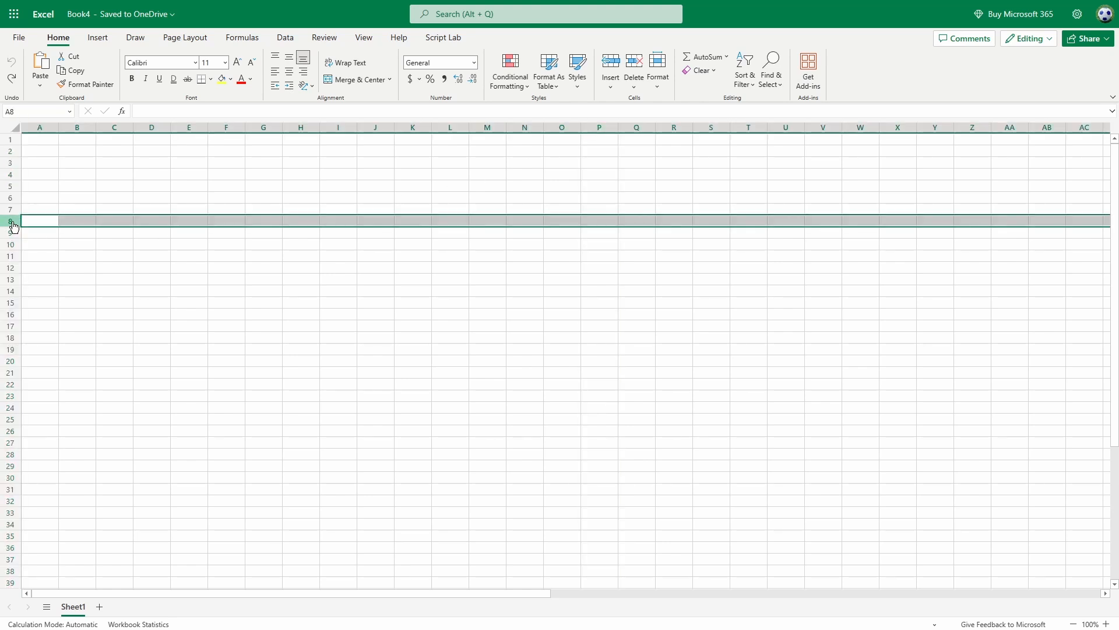
{"action": "left_click", "coordinate": [17, 293]}
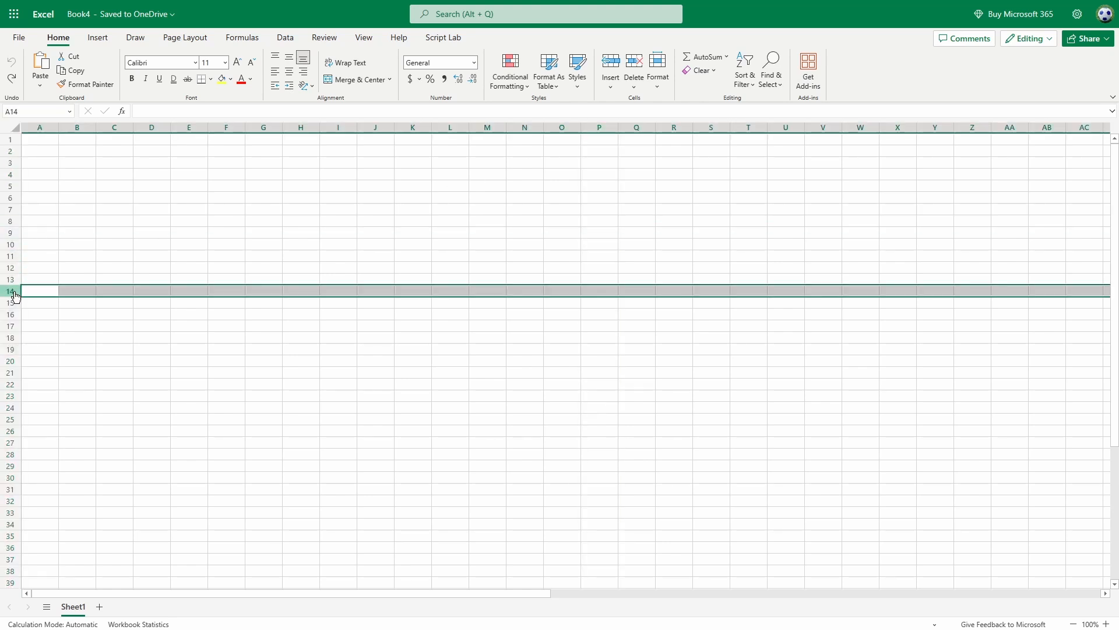
{"action": "left_click", "coordinate": [16, 385]}
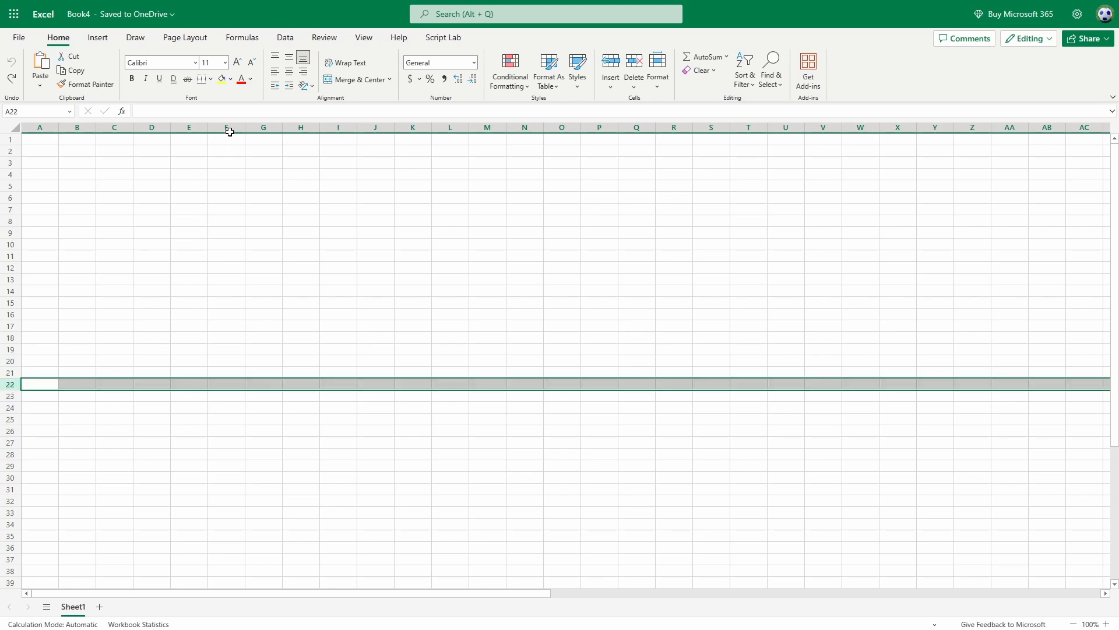
Step: Select column E together with row 10, make their intersection E10 the active cell, and return to cell A1
{"action": "left_click", "coordinate": [190, 128]}
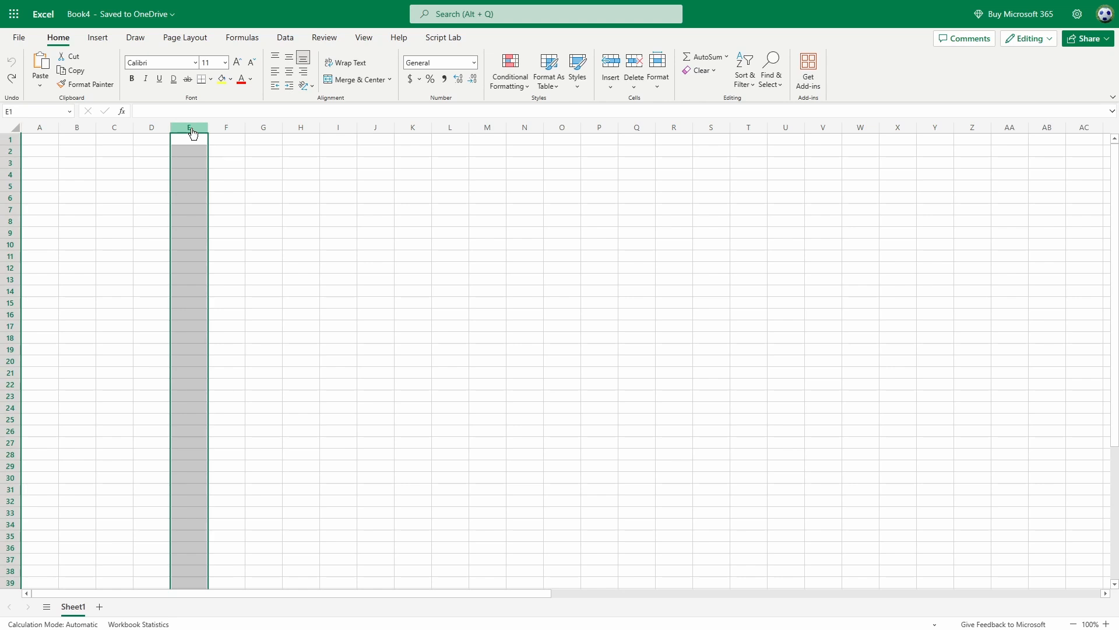
{"action": "left_click", "coordinate": [12, 245], "text": "ctrl"}
{"action": "key", "text": "Tab"}
{"action": "key", "text": "Tab"}
{"action": "key", "text": "Tab"}
{"action": "key", "text": "Tab"}
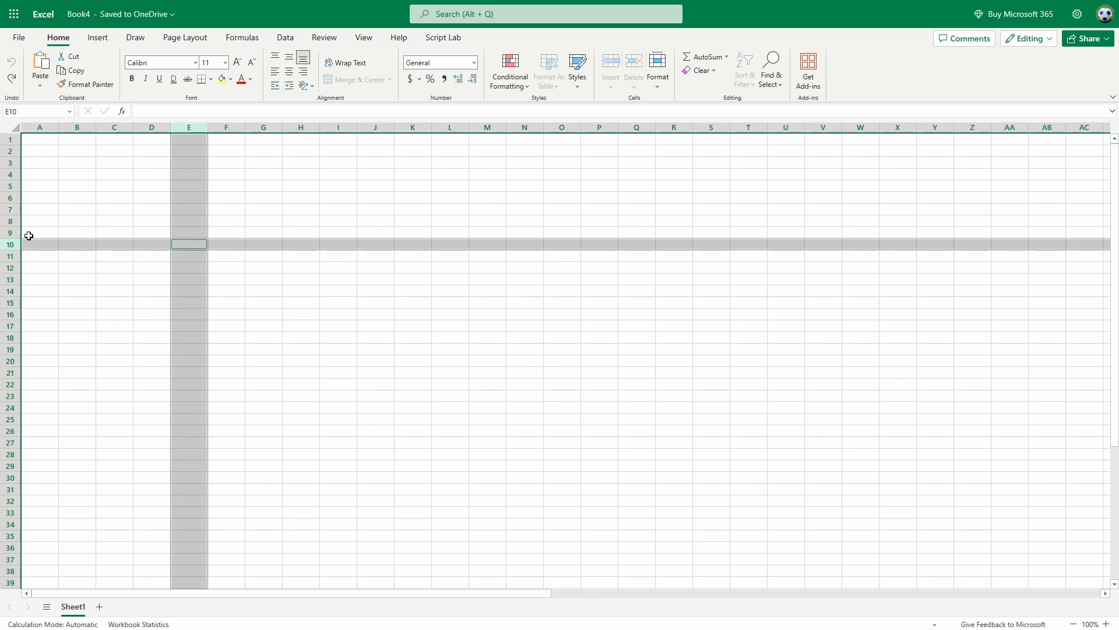
{"action": "left_click", "coordinate": [33, 138]}
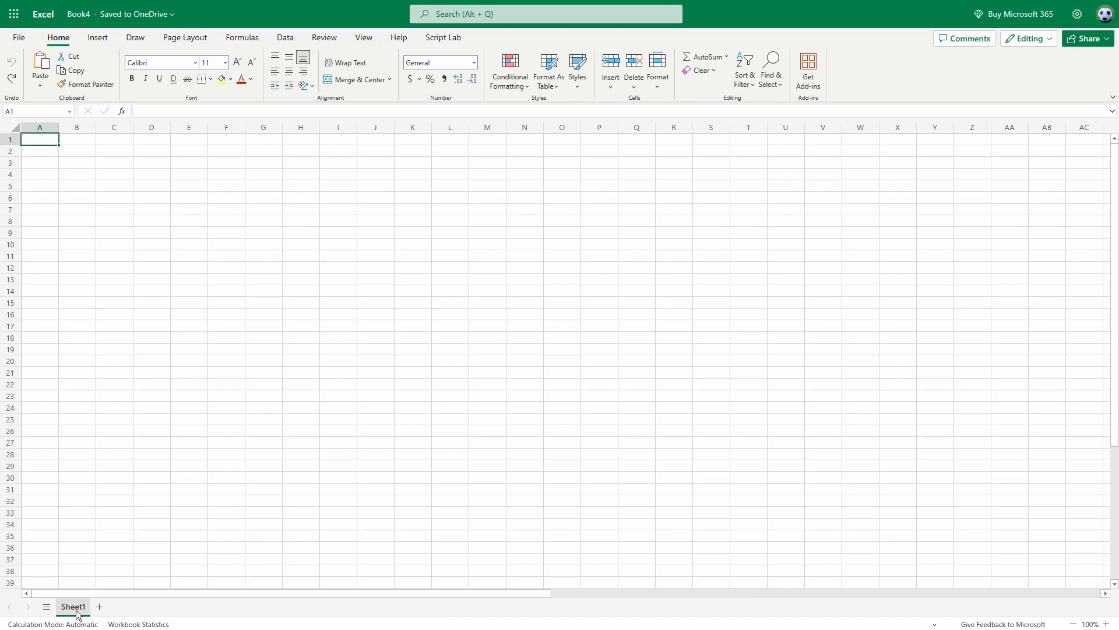
Step: Add a new worksheet after Sheet1 and rename it Source Data
{"action": "key", "text": "shift+F11"}
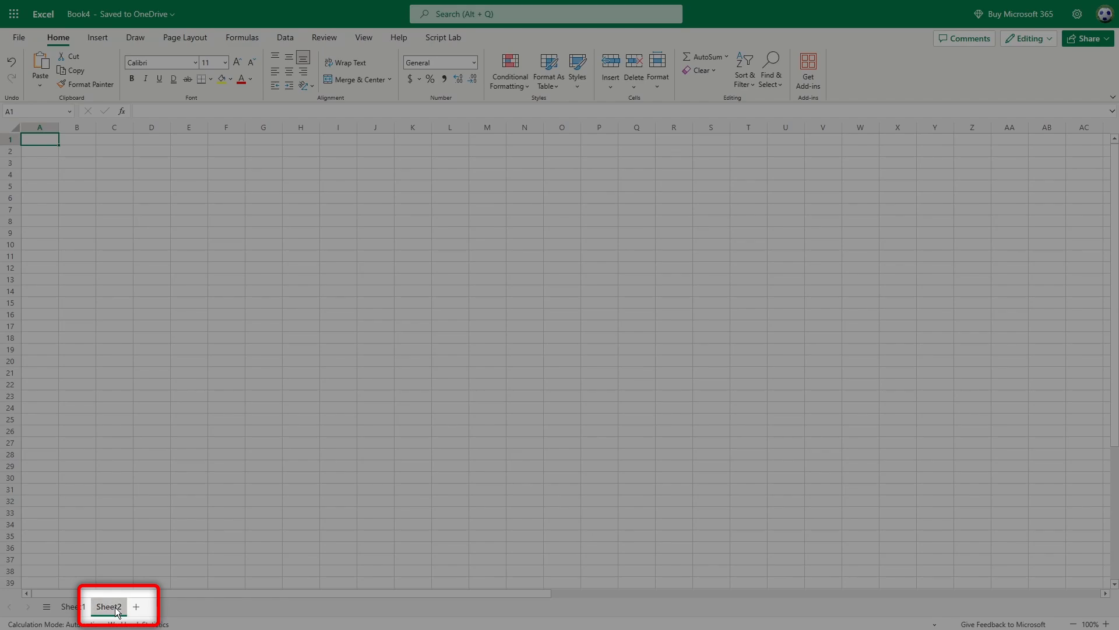
{"action": "double_click", "coordinate": [117, 611]}
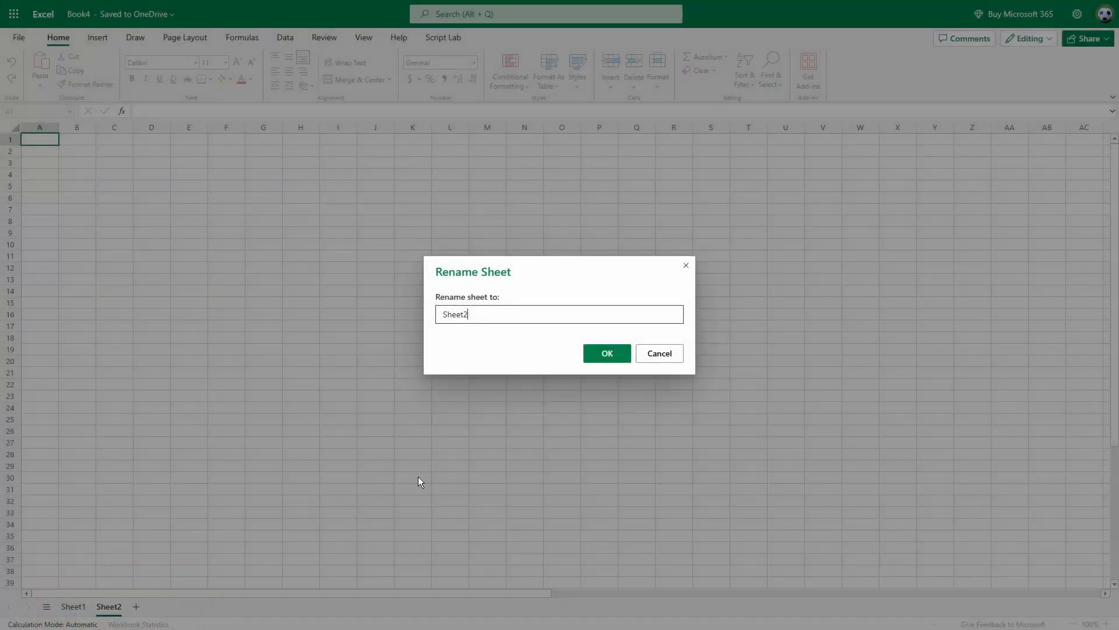
{"action": "double_click", "coordinate": [445, 314]}
{"action": "type", "text": "Source Data"}
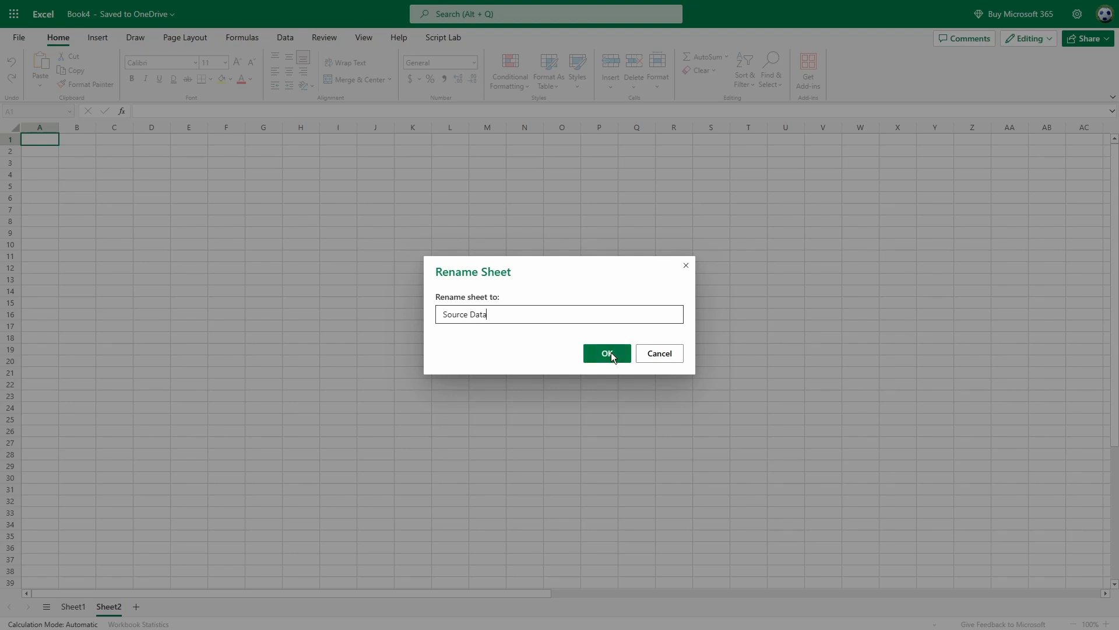
{"action": "left_click", "coordinate": [611, 352]}
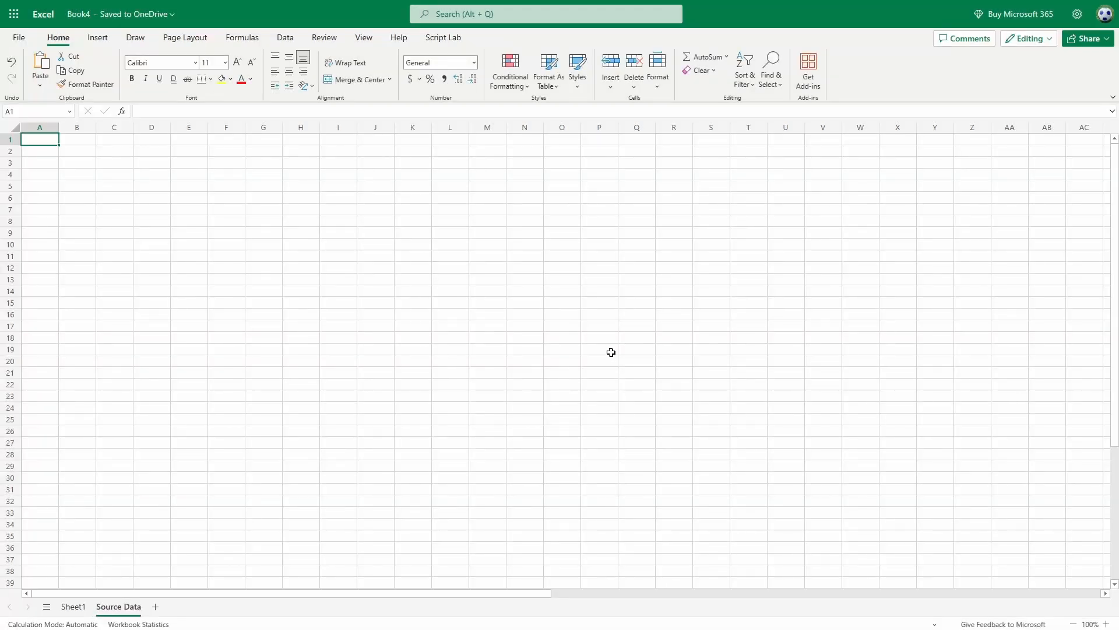
Step: Set the tab color of the Source Data sheet to the standard orange
{"action": "right_click", "coordinate": [118, 610]}
{"action": "mouse_move", "coordinate": [181, 537]}
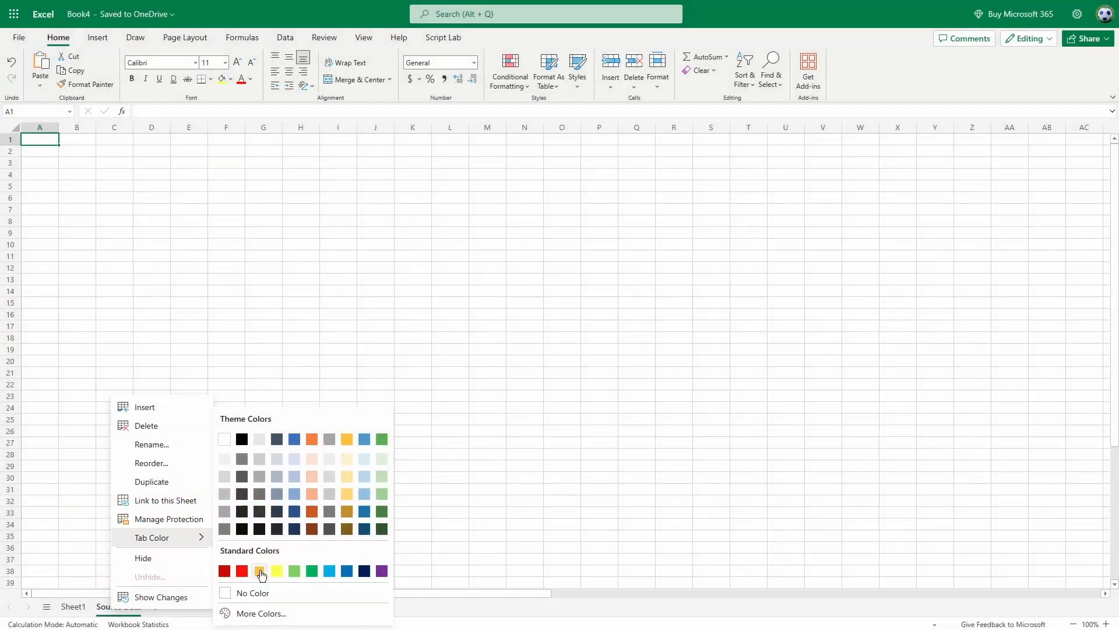
{"action": "left_click", "coordinate": [259, 571]}
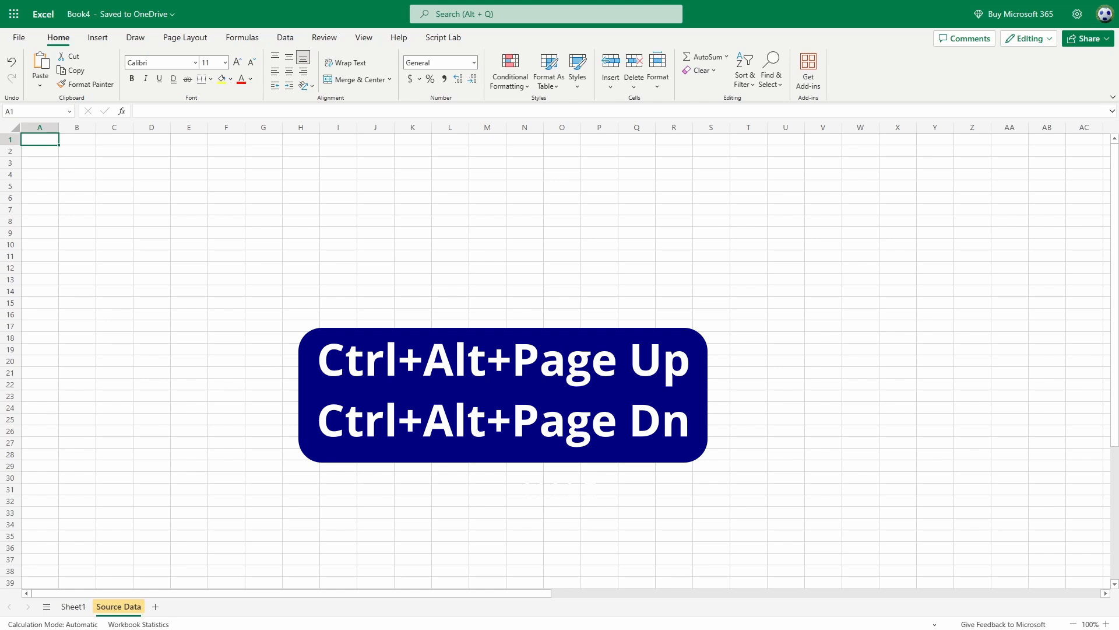
Step: Switch from the Source Data sheet to Sheet1 and back, two times in a row
{"action": "left_click", "coordinate": [74, 607]}
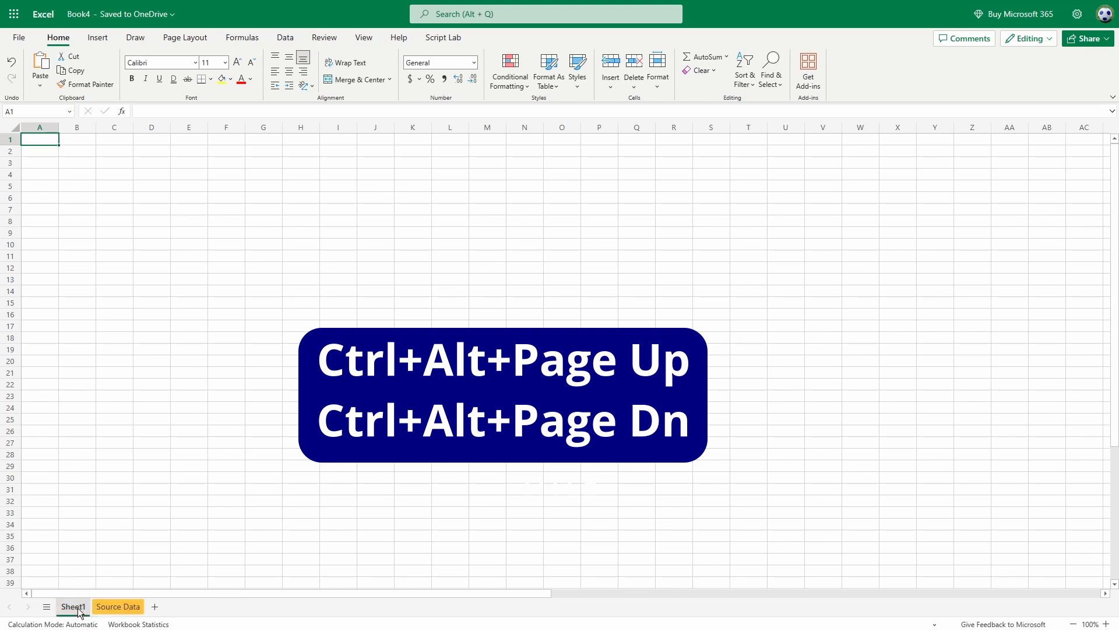
{"action": "left_click", "coordinate": [115, 607]}
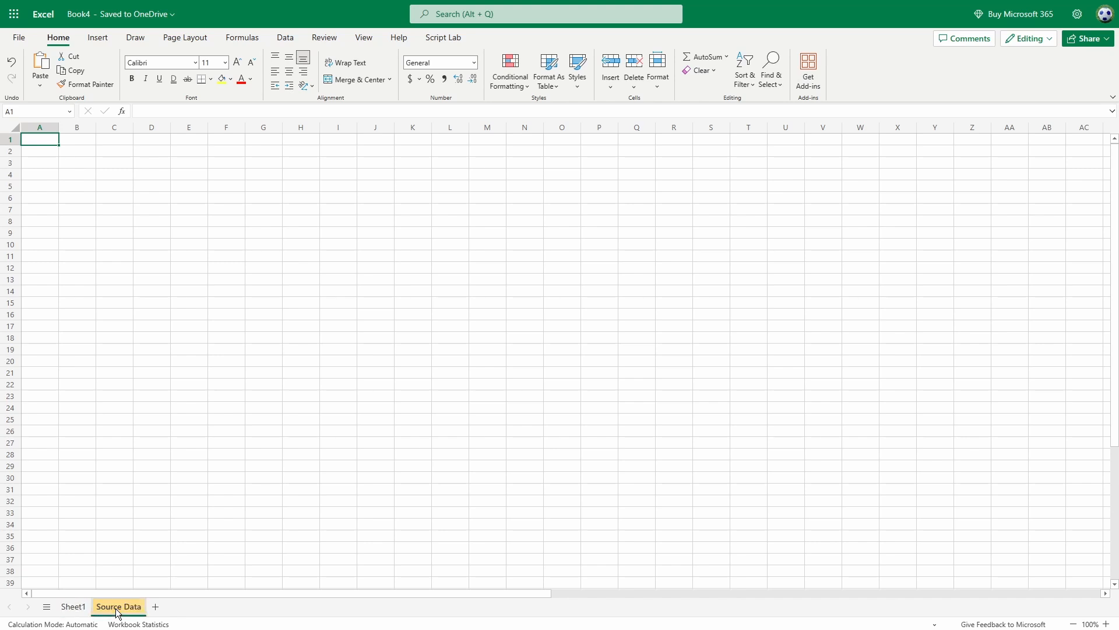
{"action": "key", "text": "ctrl+Page_Up"}
{"action": "key", "text": "ctrl+Page_Down"}
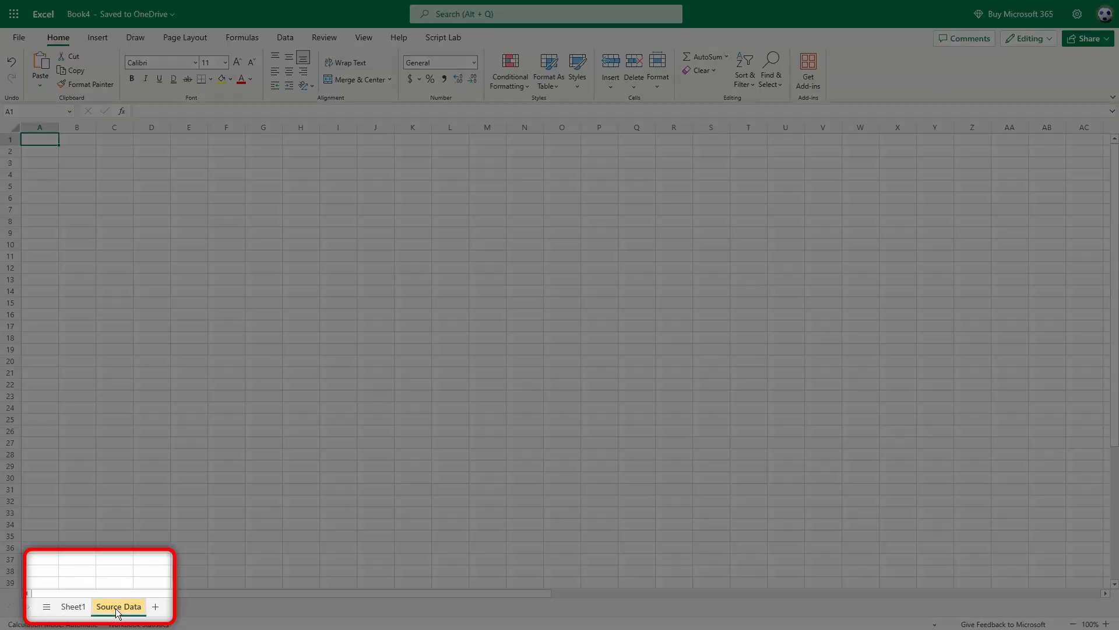
Step: Go to Sheet1 and return to Source Data by choosing each from the list of all sheets
{"action": "left_click", "coordinate": [48, 608]}
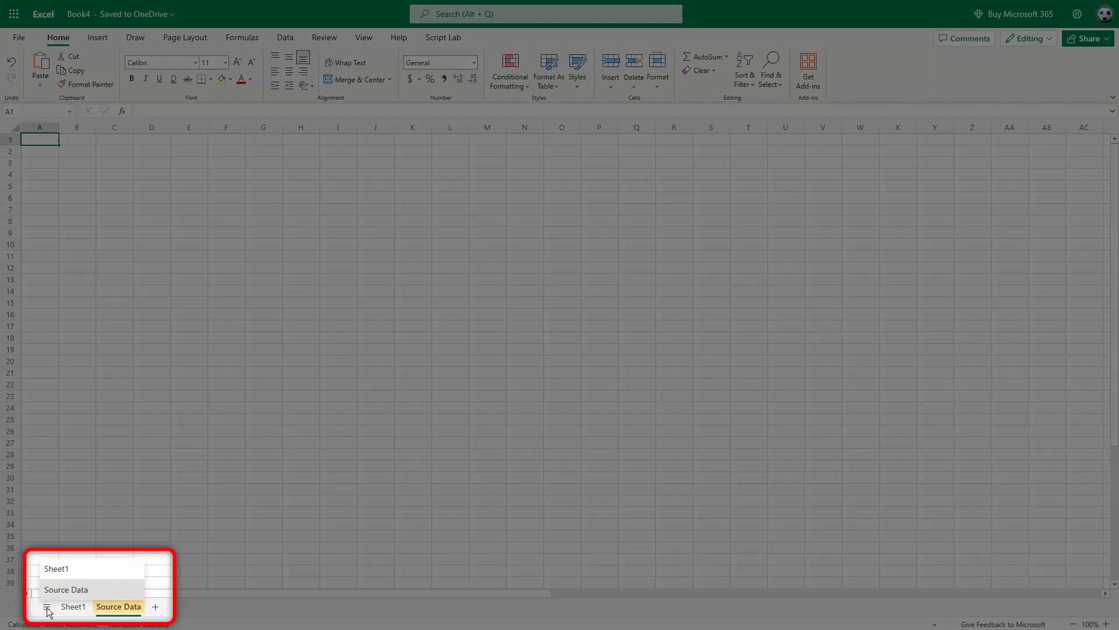
{"action": "left_click", "coordinate": [63, 566]}
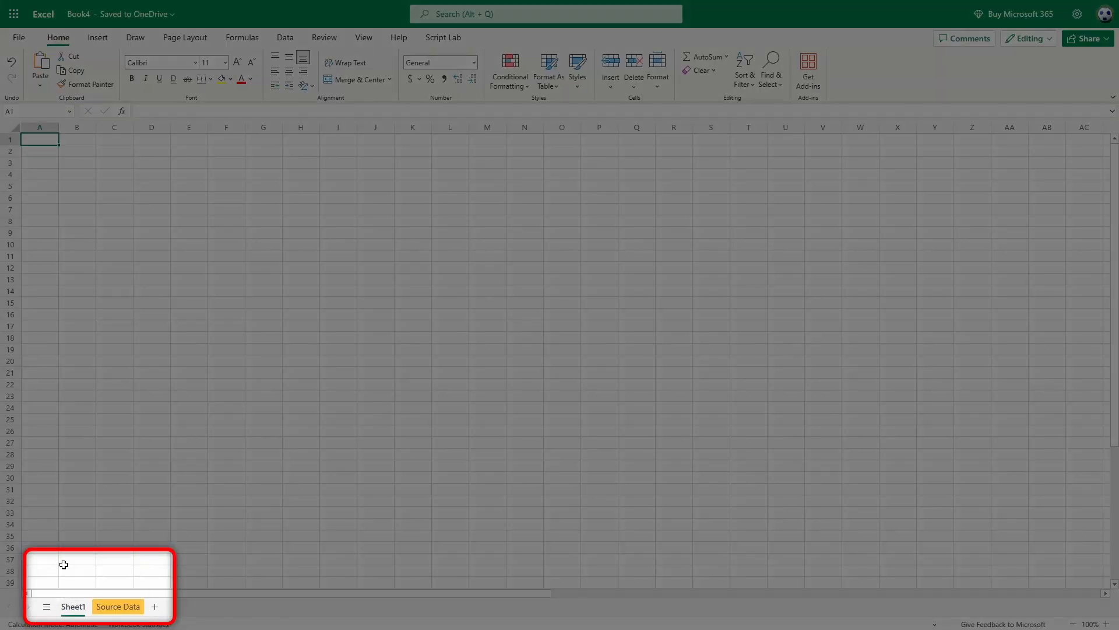
{"action": "left_click", "coordinate": [47, 608]}
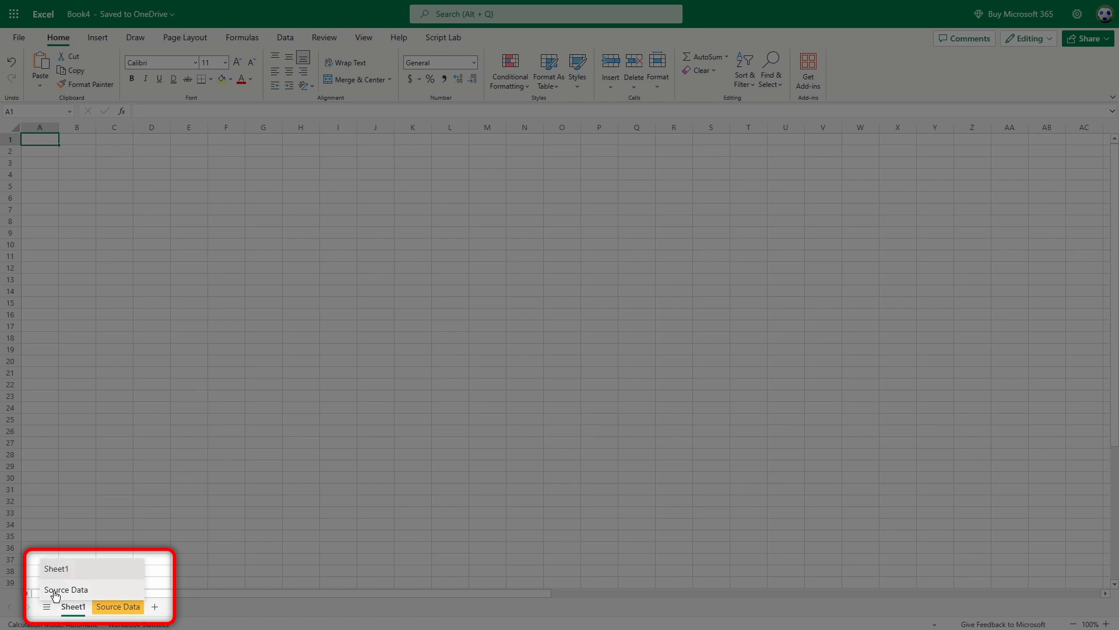
{"action": "left_click", "coordinate": [55, 590]}
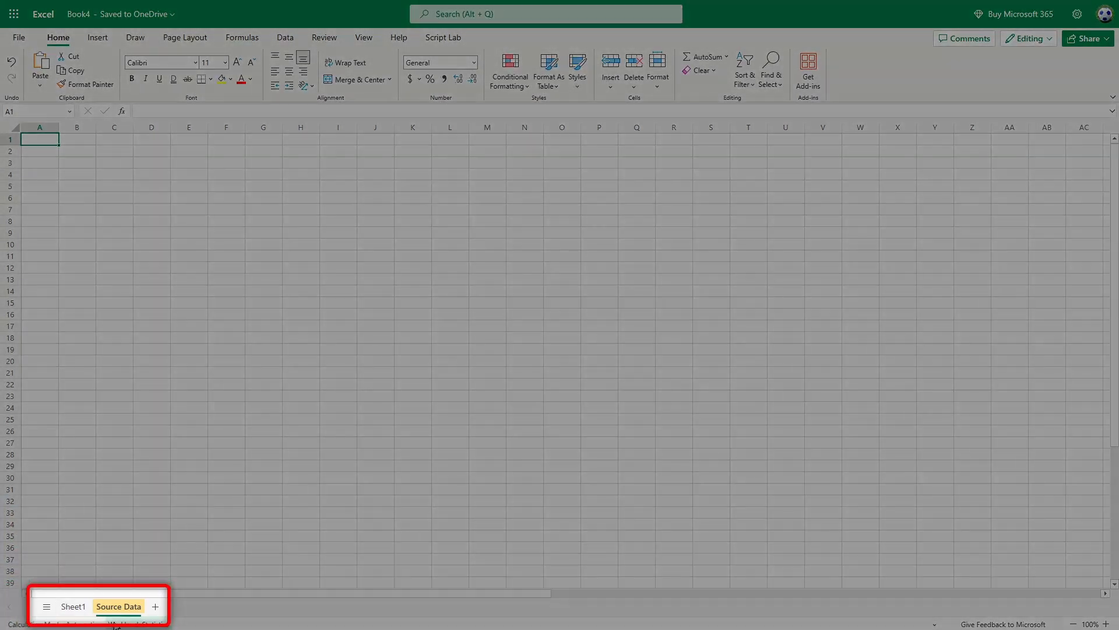
Step: Paste the copied retail sales table into the Source Data sheet starting at cell A1 and dismiss the paste options
{"action": "mouse_move", "coordinate": [116, 608]}
{"action": "left_mouse_down"}
{"action": "mouse_move", "coordinate": [82, 609]}
{"action": "mouse_move", "coordinate": [122, 610]}
{"action": "left_mouse_up"}
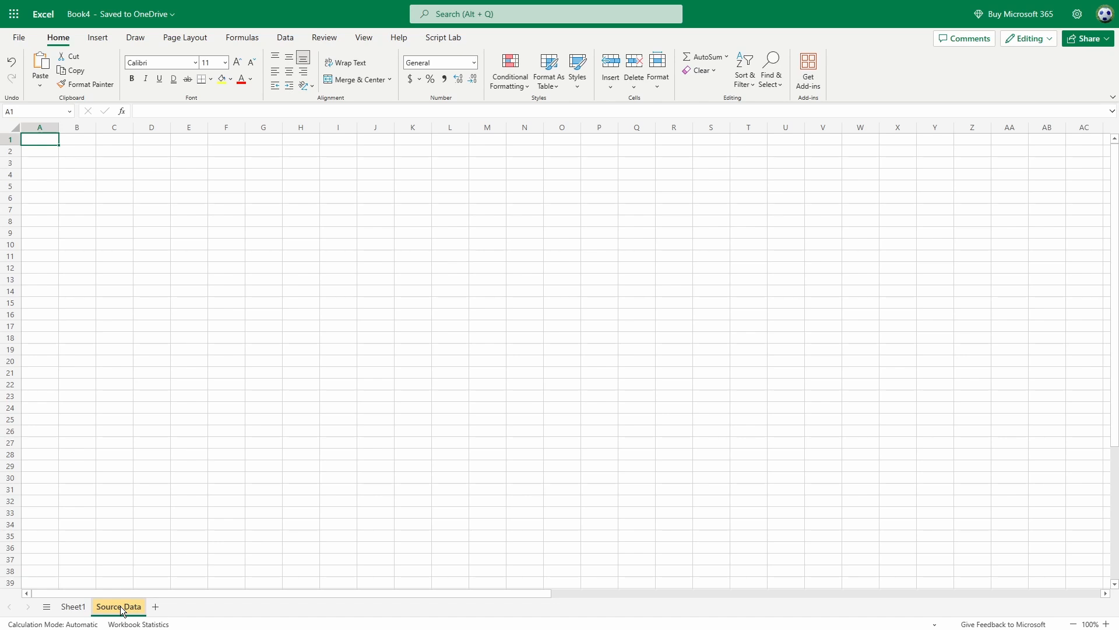
{"action": "key", "text": "ctrl+v"}
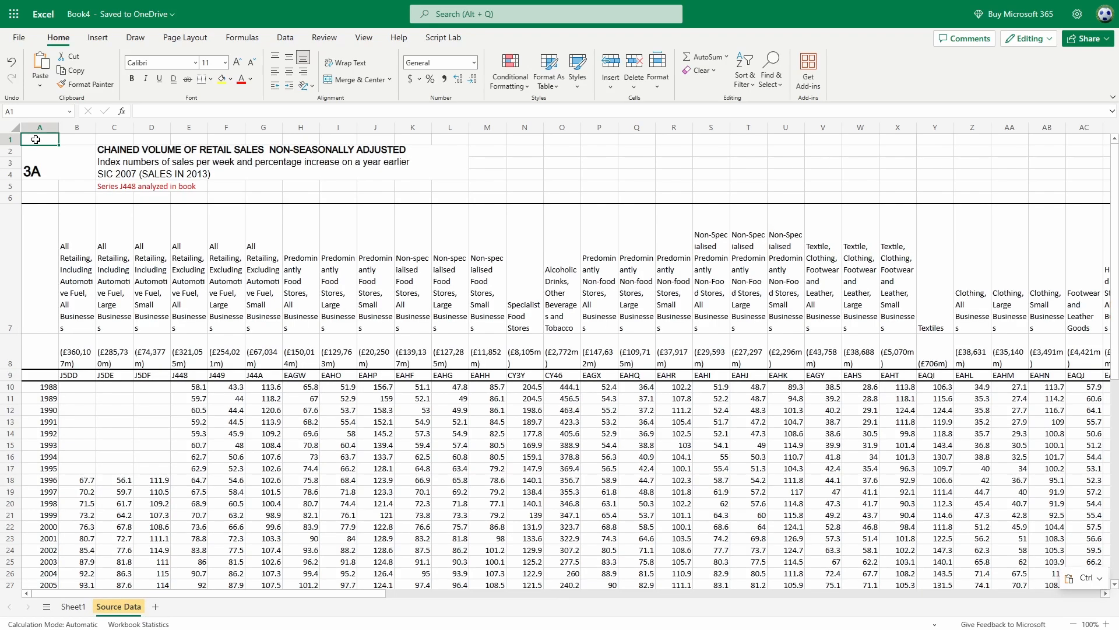
{"action": "key", "text": "Escape"}
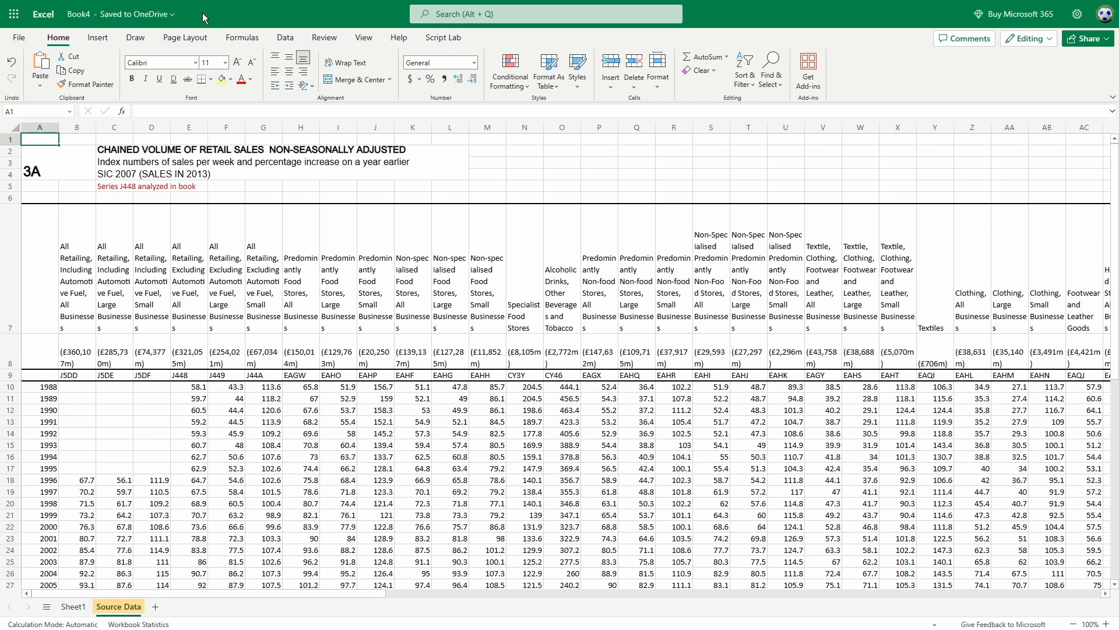
Step: Set the zoom of the Source Data sheet to 50% and restore it to 100%
{"action": "left_click", "coordinate": [363, 37]}
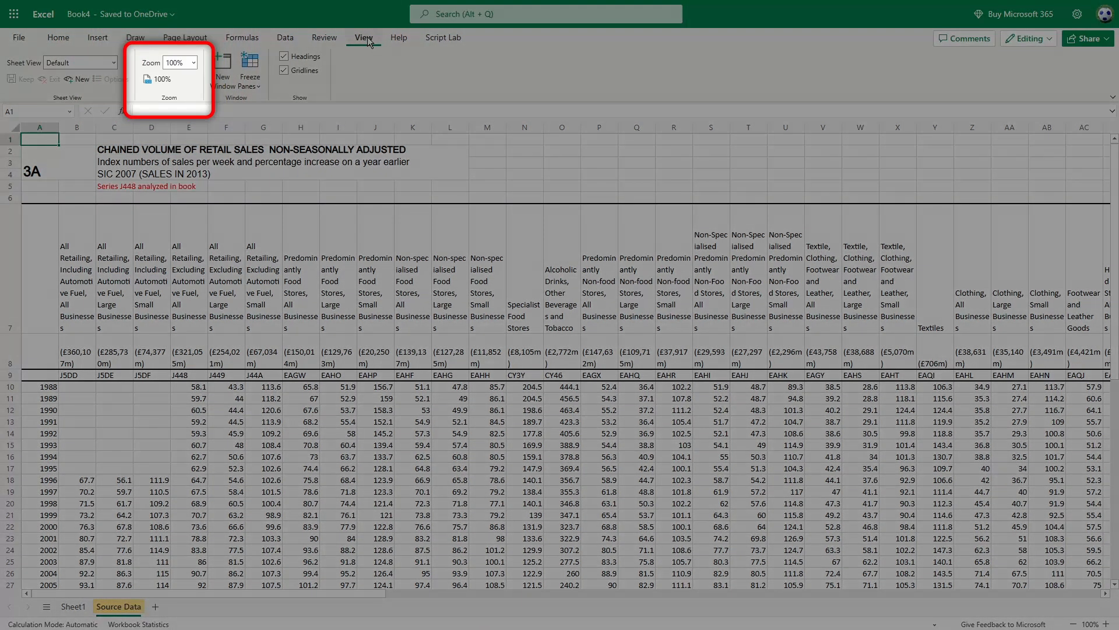
{"action": "left_click", "coordinate": [193, 63]}
{"action": "left_click", "coordinate": [179, 94]}
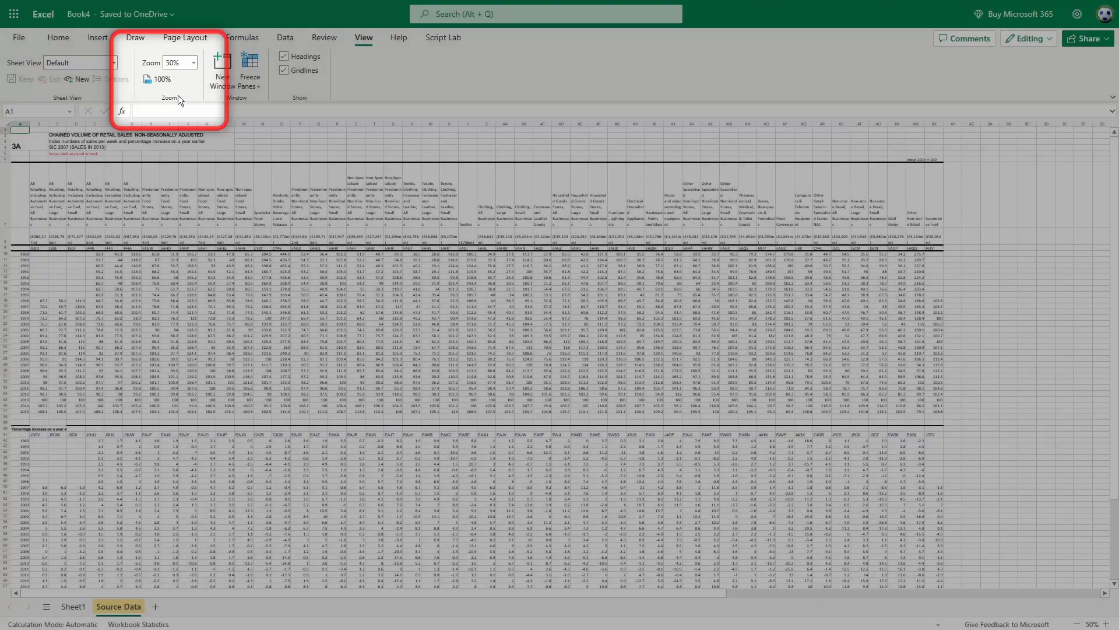
{"action": "left_click", "coordinate": [162, 80]}
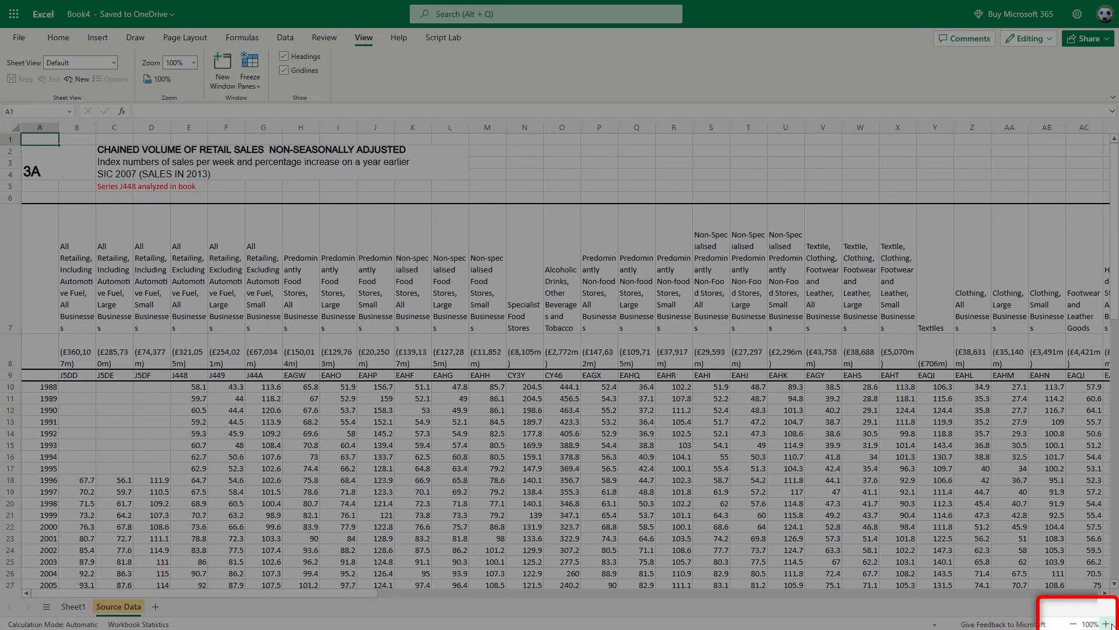
Step: Zoom the sheet in gradually past 120%, reduce it in 10% increments to 80%, and choose the 100% preset again
{"action": "left_click", "coordinate": [1106, 624]}
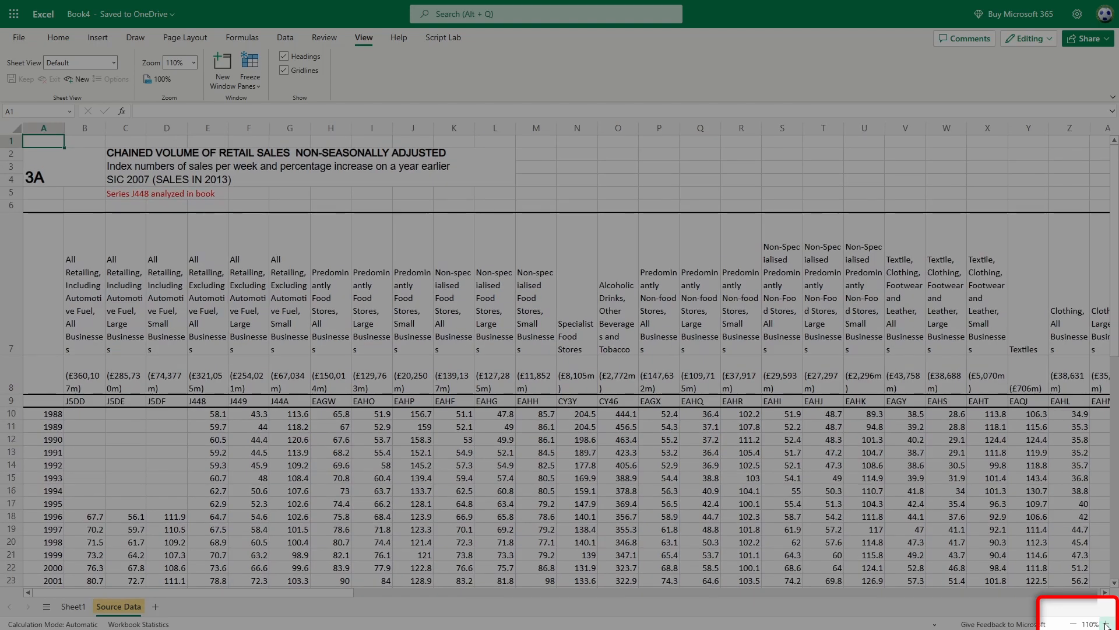
{"action": "left_click", "coordinate": [1107, 623]}
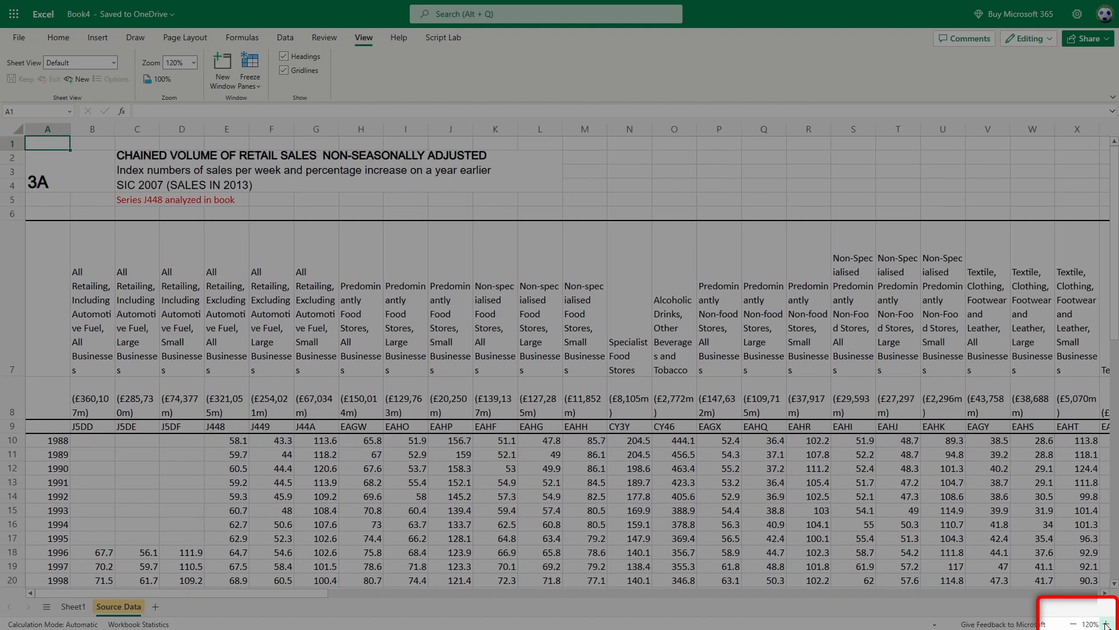
{"action": "left_click", "coordinate": [1106, 624]}
{"action": "left_click", "coordinate": [1071, 625]}
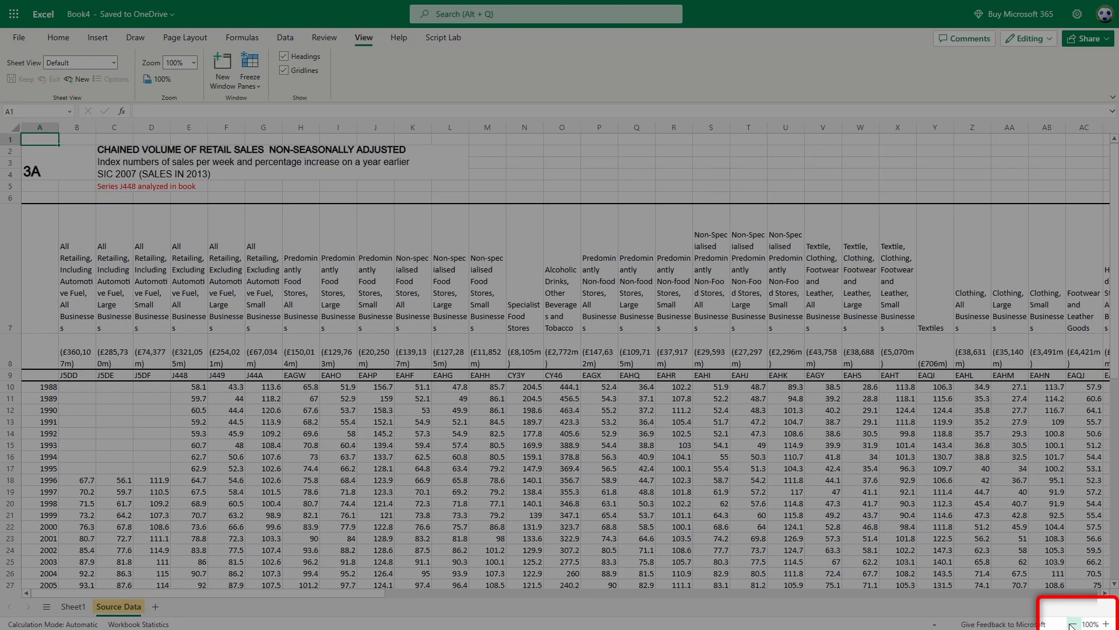
{"action": "left_click", "coordinate": [1072, 624]}
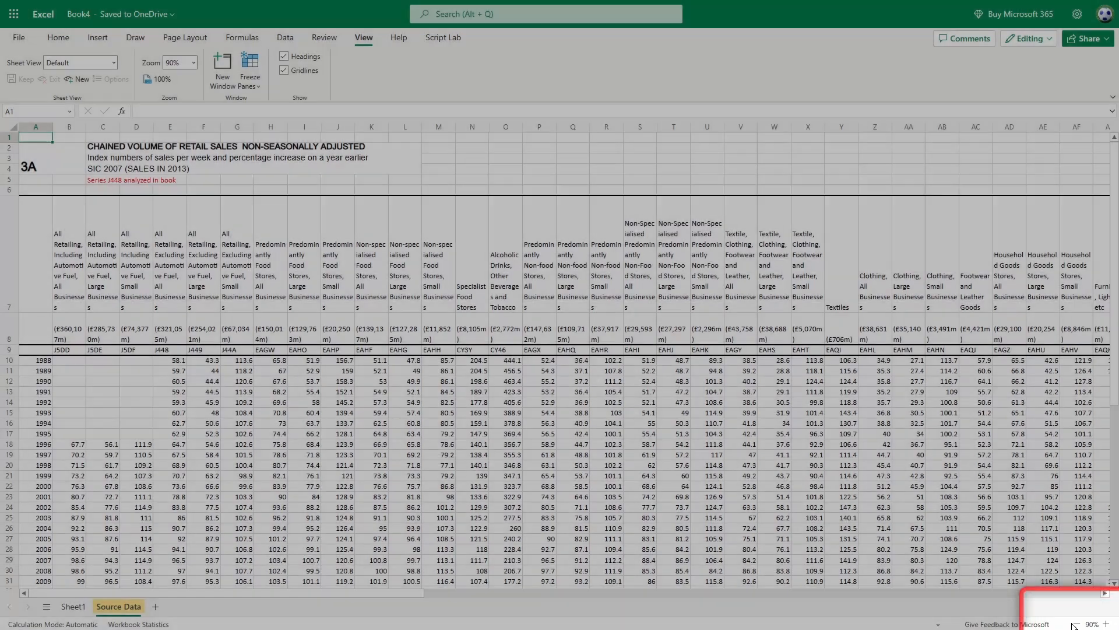
{"action": "left_click", "coordinate": [1075, 624]}
{"action": "left_click", "coordinate": [1092, 625]}
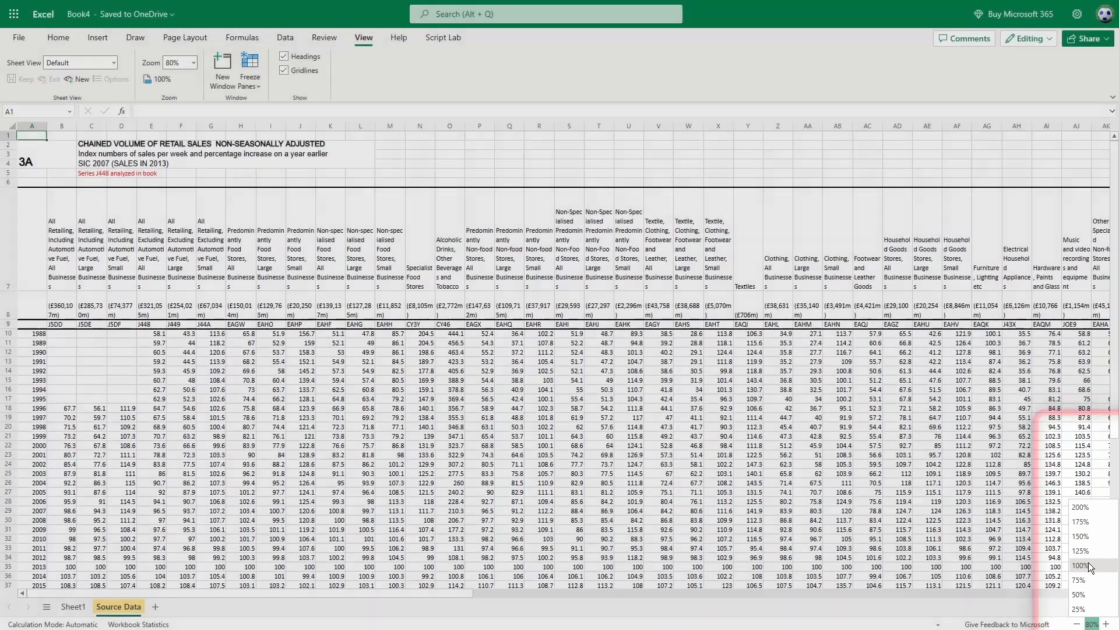
{"action": "left_click", "coordinate": [1089, 565]}
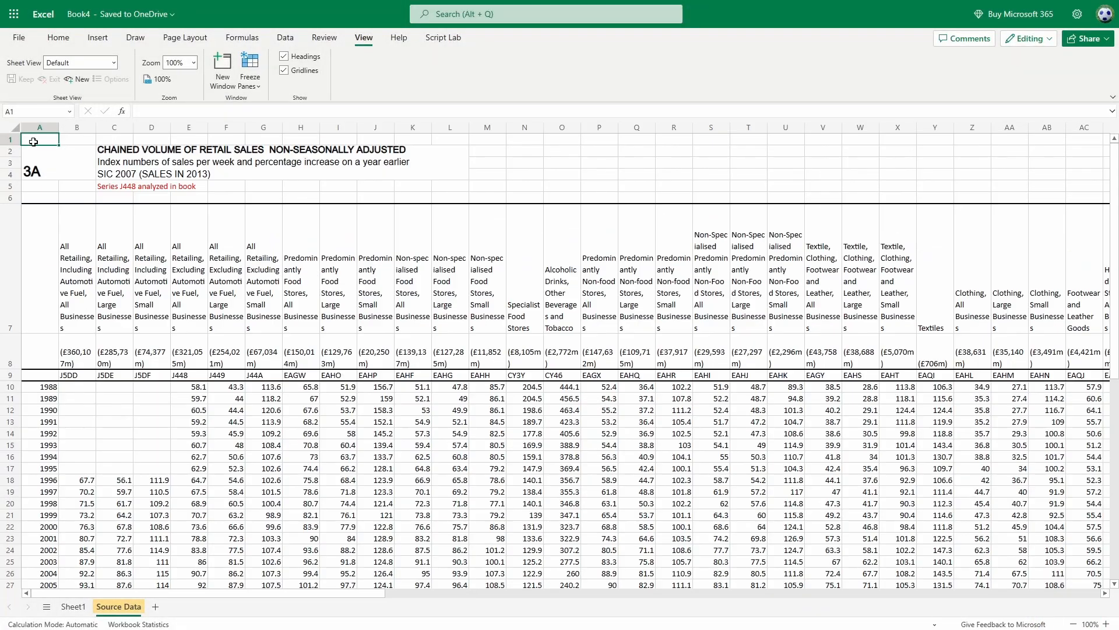
Step: Enlarge the sheet view to 130% in three increments and reduce it back to 100%
{"action": "key", "text": "ctrl+alt+plus"}
{"action": "key", "text": "ctrl+alt+plus"}
{"action": "key", "text": "ctrl+alt+plus"}
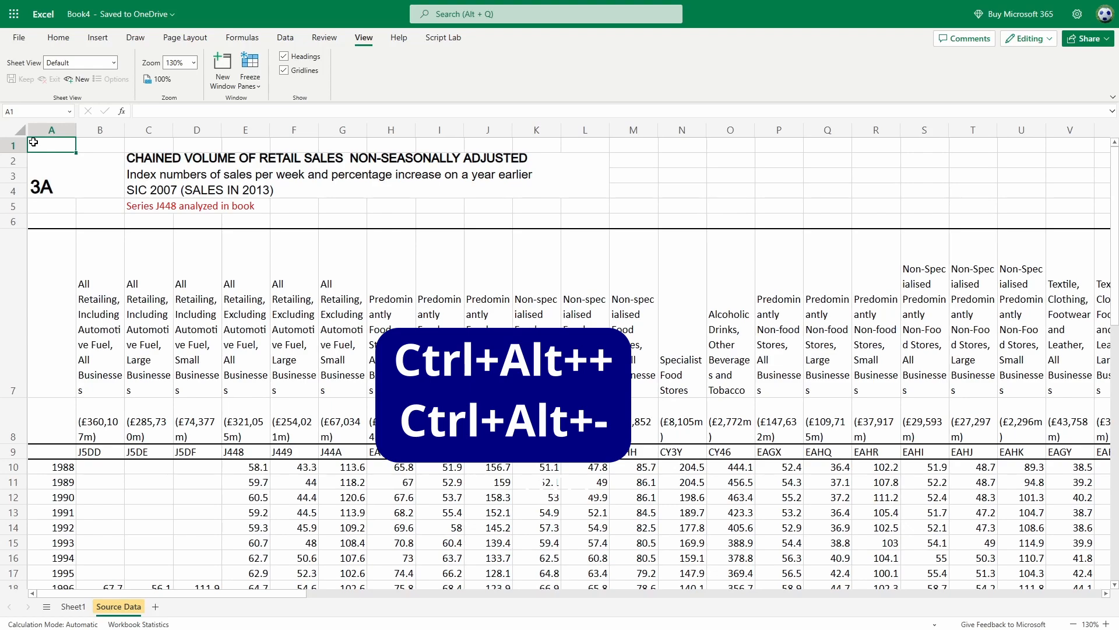
{"action": "key", "text": "ctrl+alt+minus"}
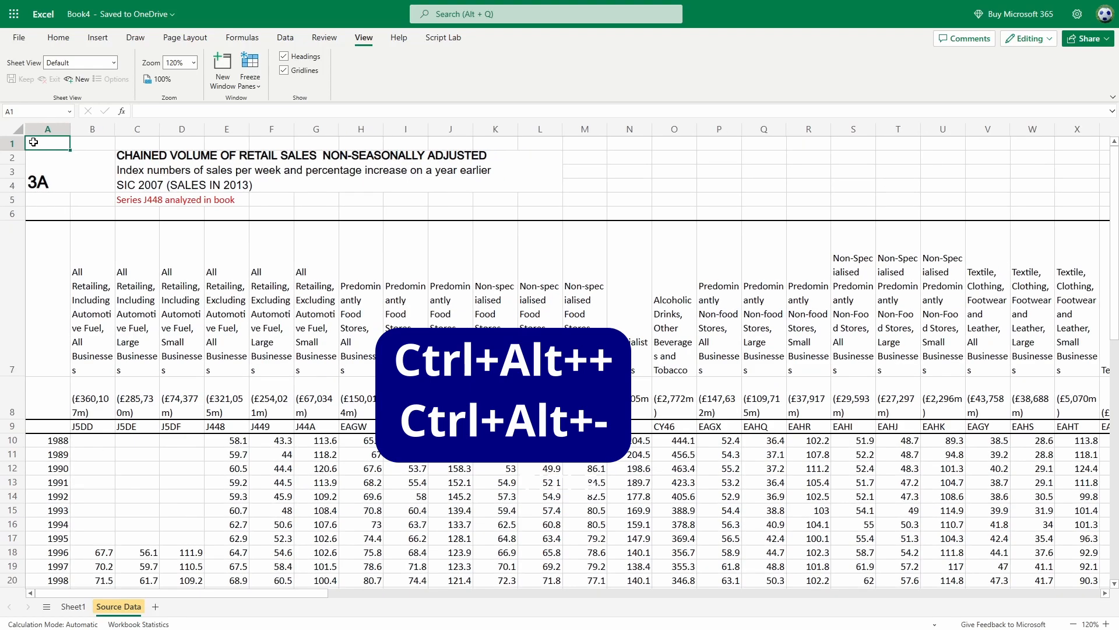
{"action": "key", "text": "ctrl+alt+minus"}
{"action": "key", "text": "ctrl+alt+minus"}
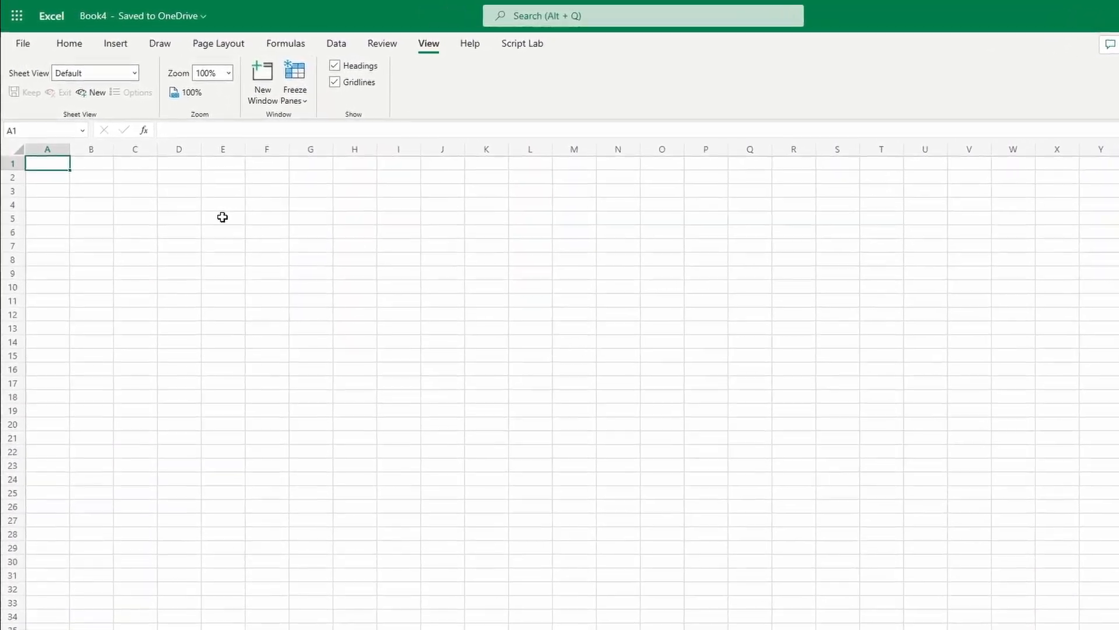
Step: Enter the text "I'm here." in cell E5 of the blank sheet
{"action": "left_click", "coordinate": [233, 227]}
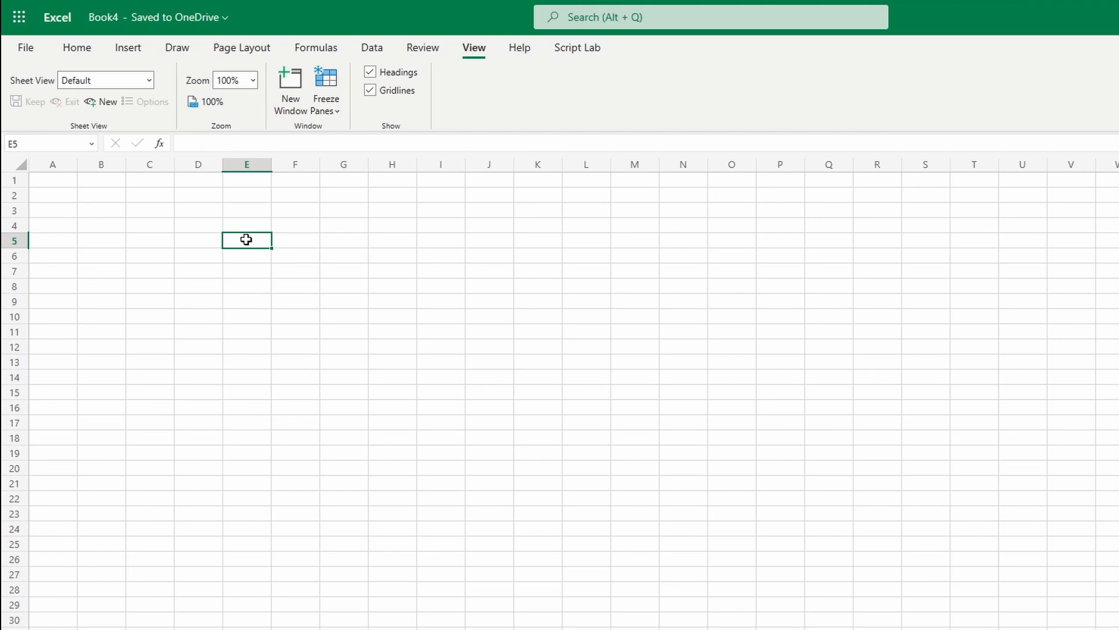
{"action": "double_click", "coordinate": [246, 240]}
{"action": "type", "text": "I'm here"}
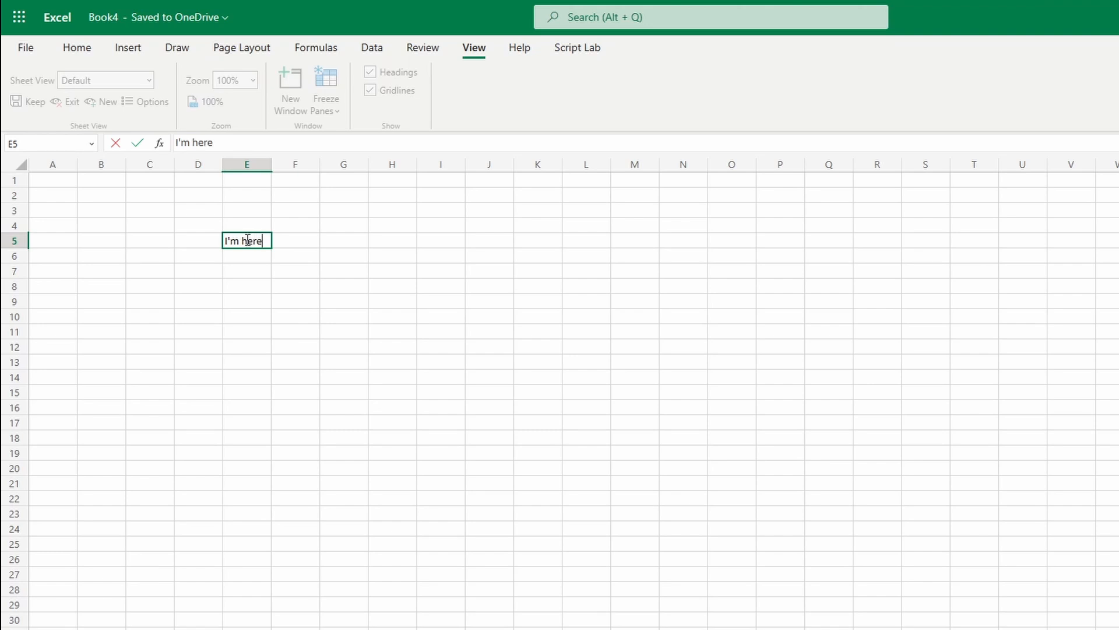
{"action": "type", "text": "."}
{"action": "key", "text": "Return"}
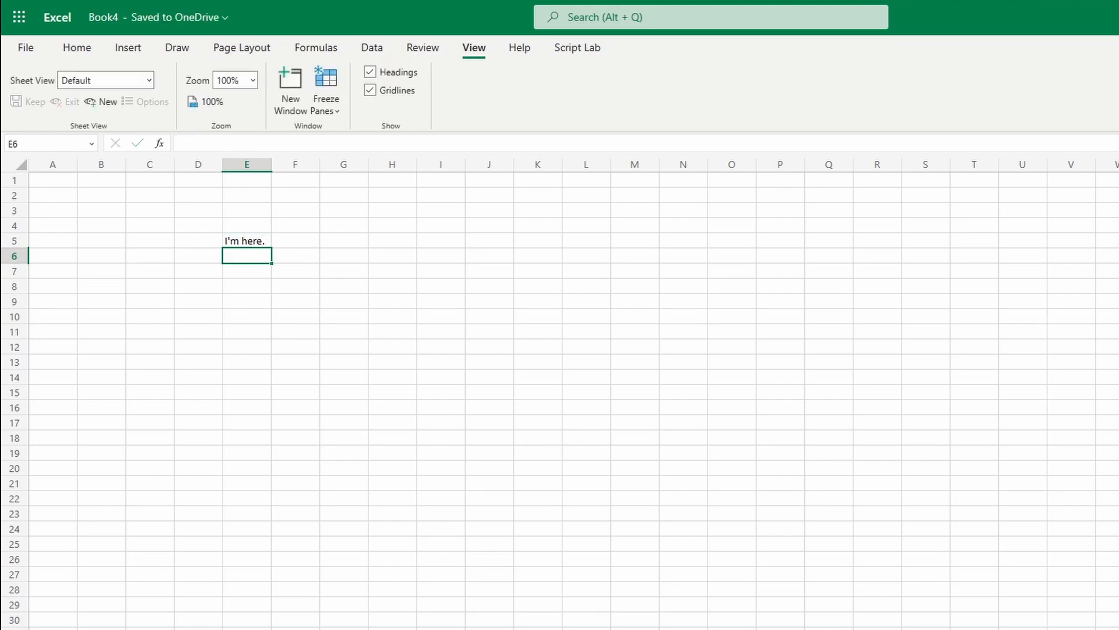
Step: Insert a rectangle shape, move it over cell E5 so it covers E5 to F9, and select cell E4
{"action": "left_click", "coordinate": [127, 50]}
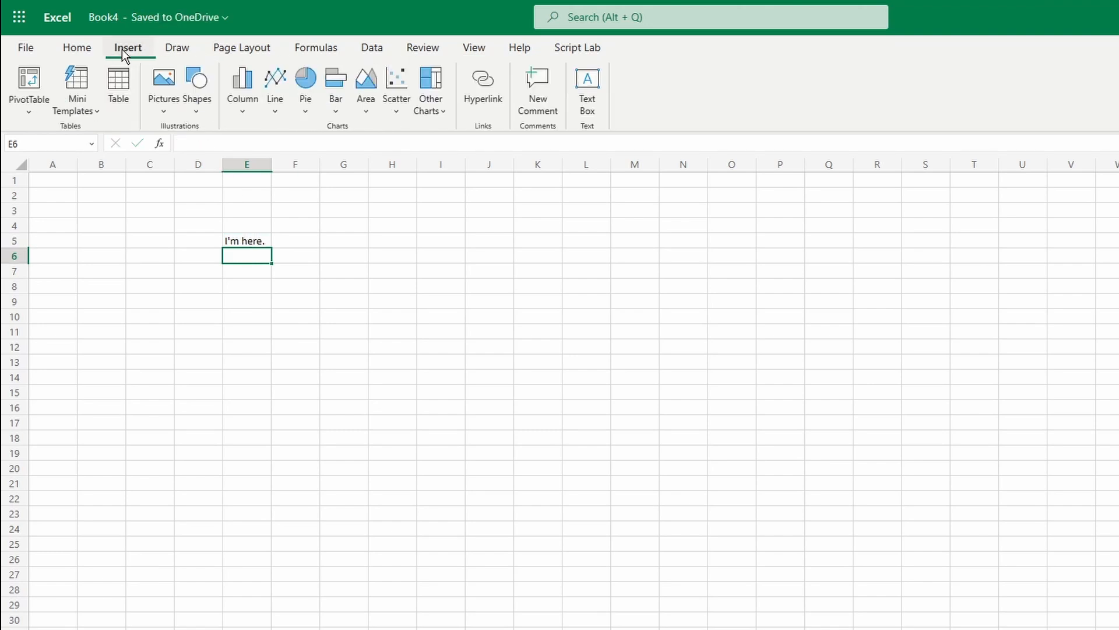
{"action": "left_click", "coordinate": [196, 111]}
{"action": "left_click", "coordinate": [217, 154]}
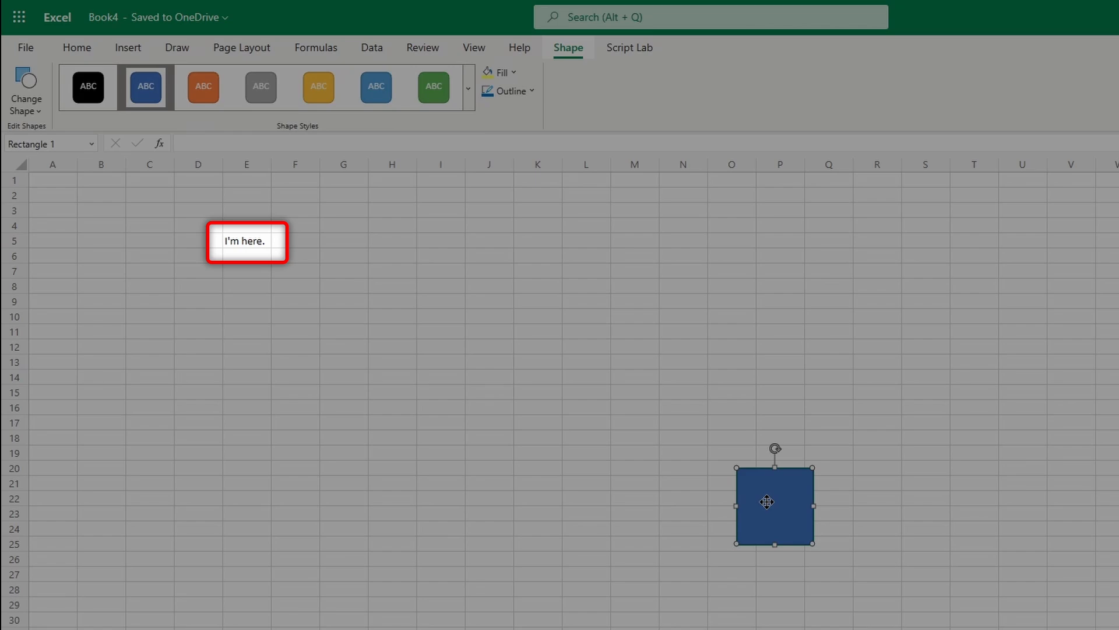
{"action": "left_click_drag", "start_coordinate": [767, 501], "coordinate": [253, 266]}
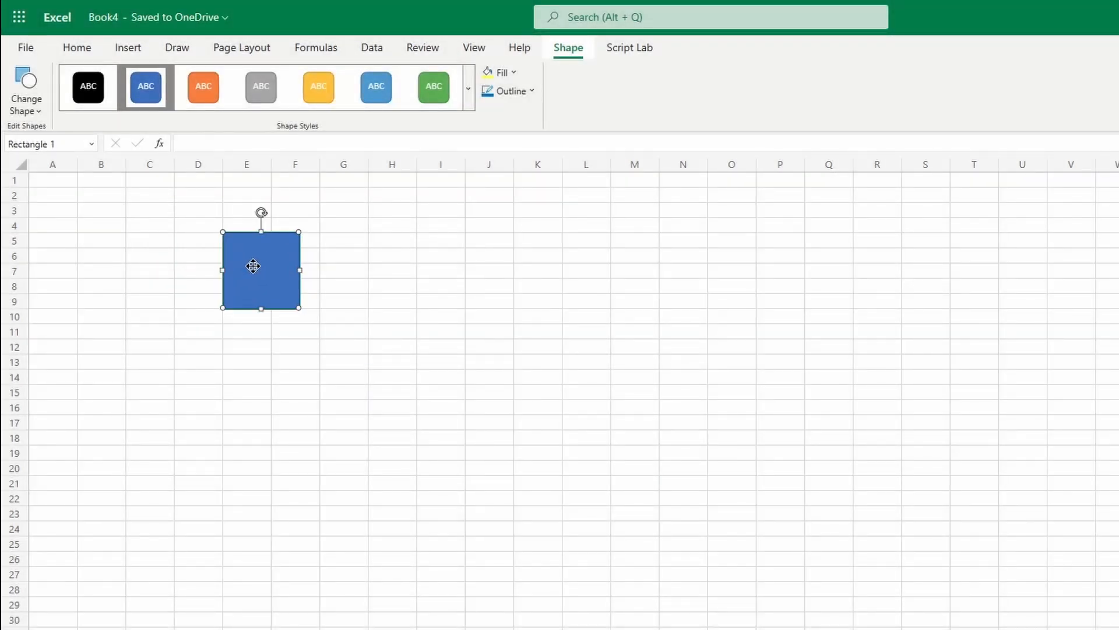
{"action": "left_click", "coordinate": [242, 224]}
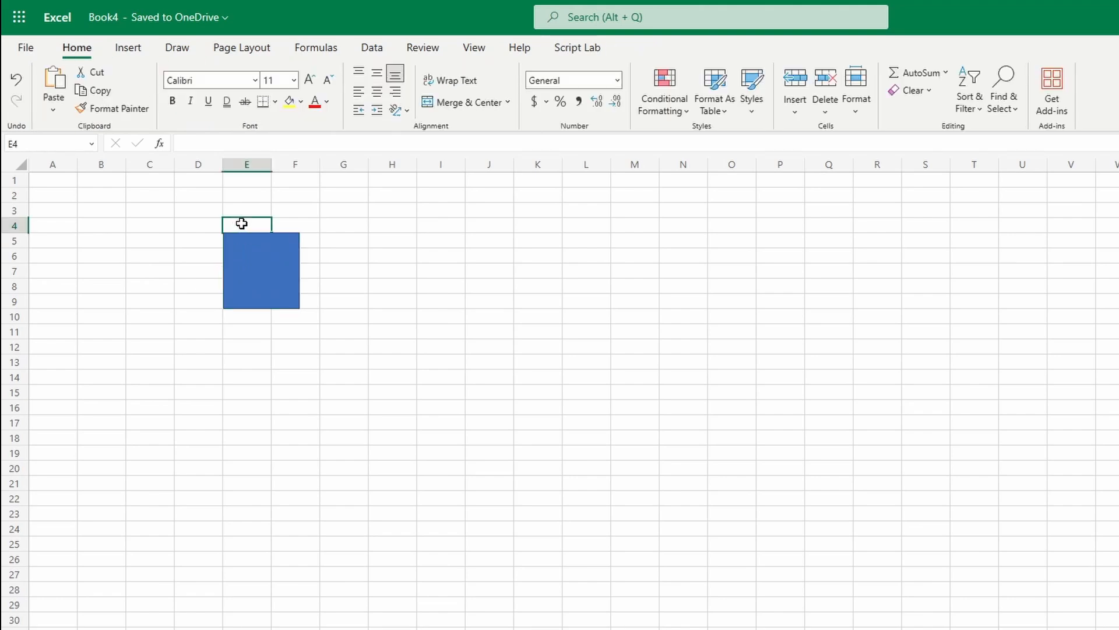
Step: Move the selection down from E4 to cell E5 beneath the rectangle
{"action": "key", "text": "Down"}
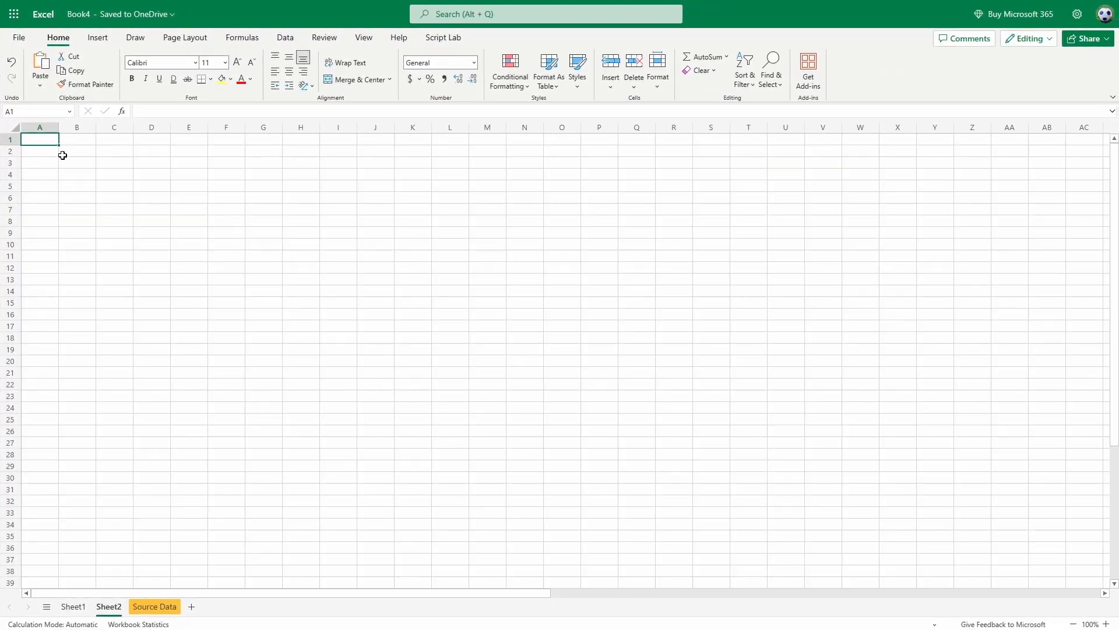
Step: Select the entire column A, and then select the entire column E instead
{"action": "left_click", "coordinate": [48, 129]}
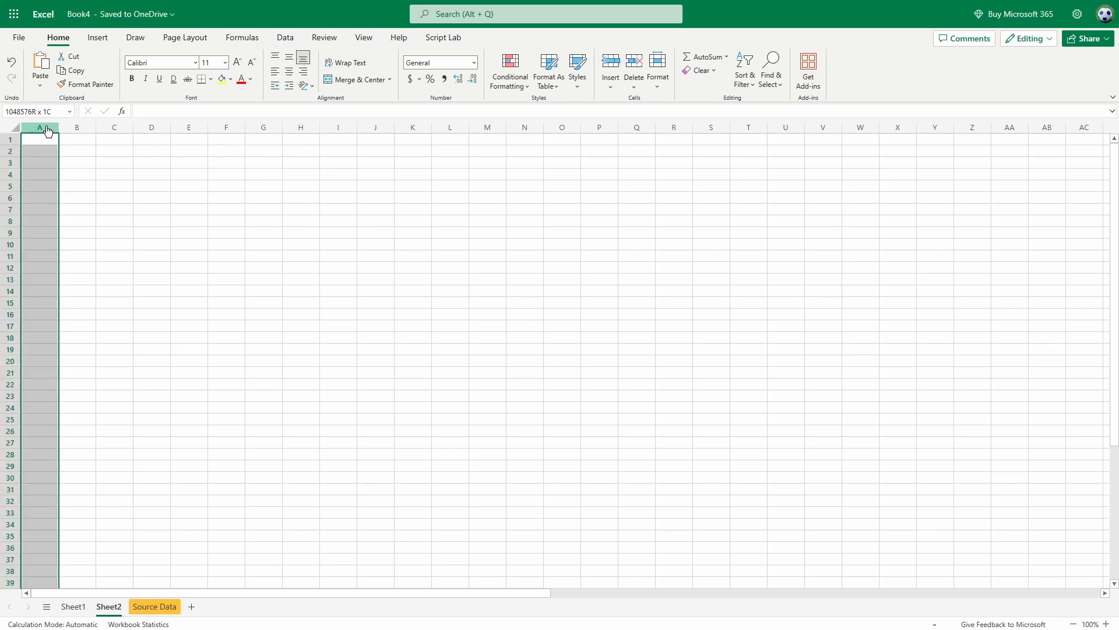
{"action": "left_click", "coordinate": [188, 130]}
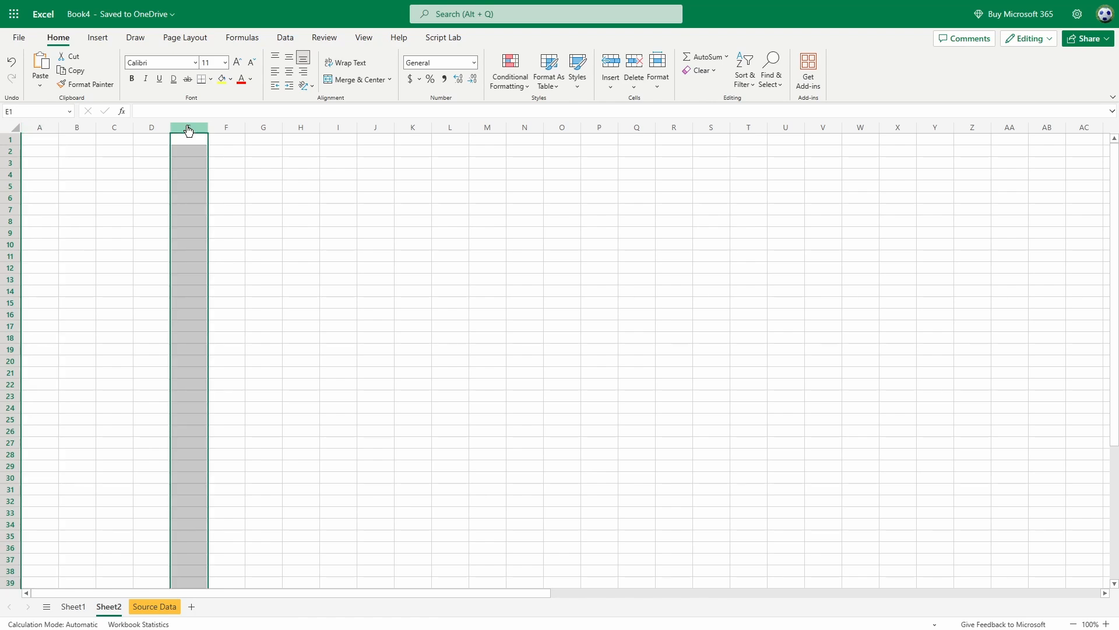
Step: Starting from cell A1, jump to the last column of row 1 and return to A1
{"action": "left_click", "coordinate": [39, 140]}
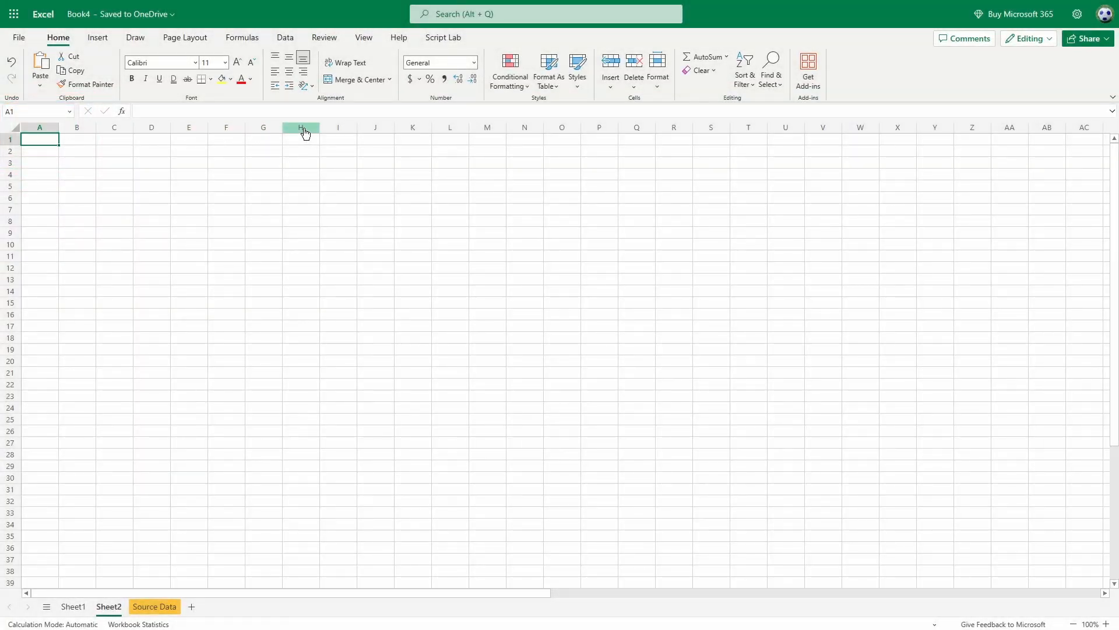
{"action": "key", "text": "ctrl+Right"}
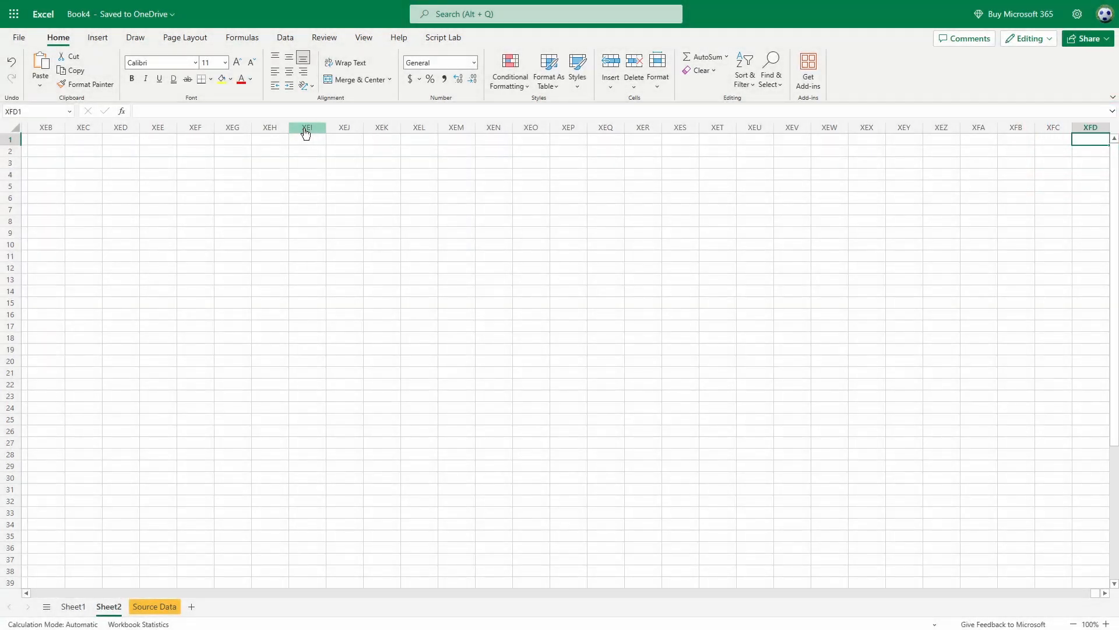
{"action": "key", "text": "ctrl+Left"}
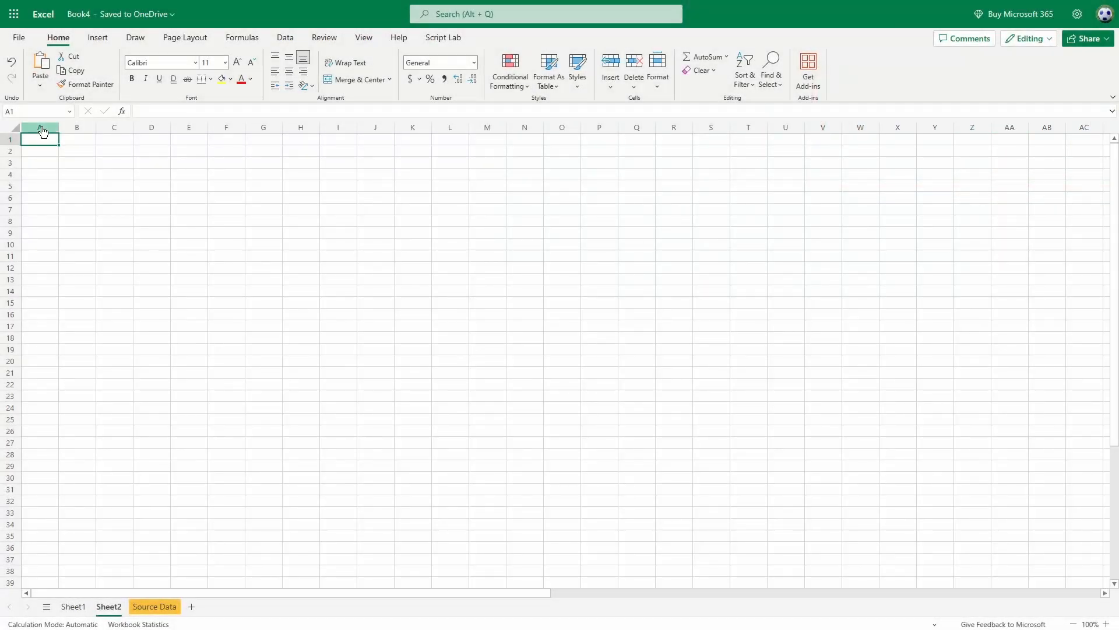
Step: Select the entire column H, return to A1, and select column H again starting from cell H4
{"action": "left_click", "coordinate": [305, 133]}
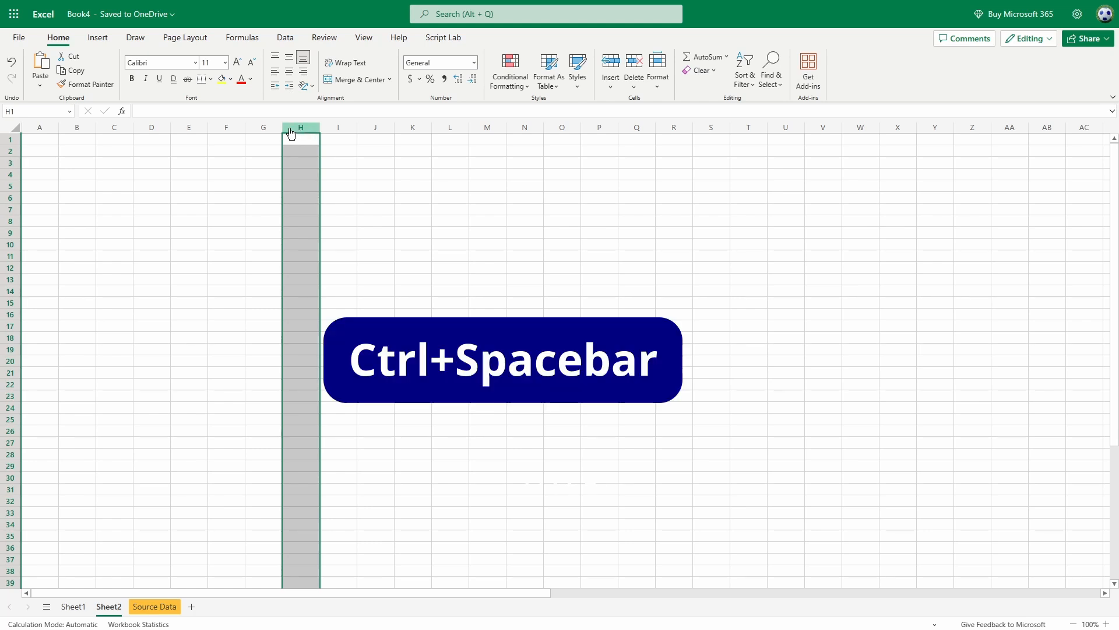
{"action": "left_click", "coordinate": [40, 140]}
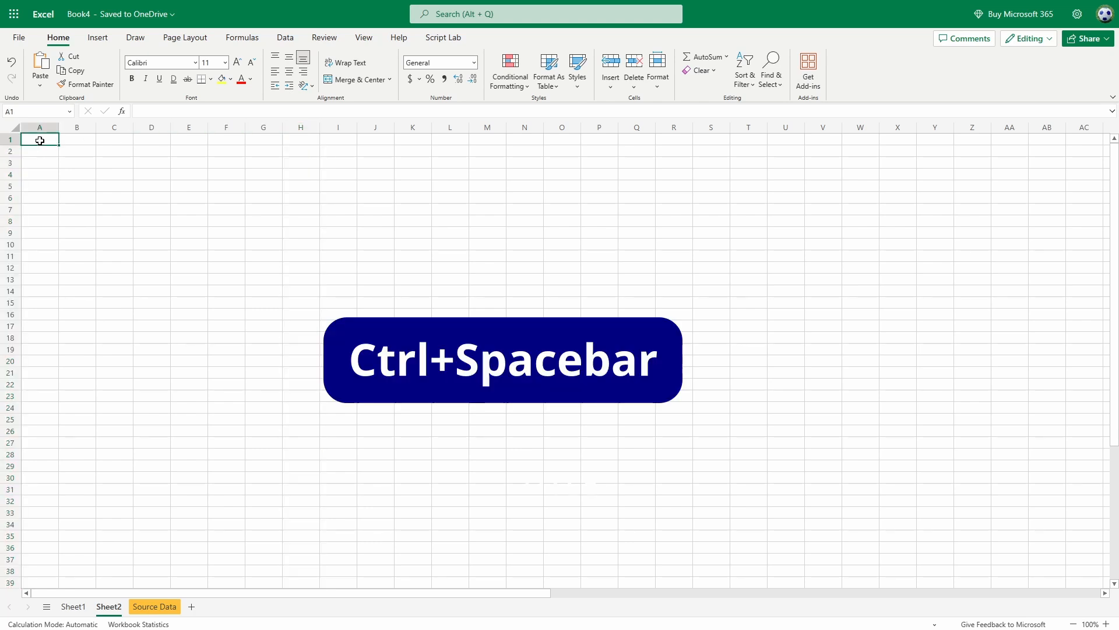
{"action": "key", "text": "Right"}
{"action": "key", "text": "Right"}
{"action": "key", "text": "Right"}
{"action": "key", "text": "Right"}
{"action": "key", "text": "Right"}
{"action": "key", "text": "Right"}
{"action": "key", "text": "Right"}
{"action": "key", "text": "Down"}
{"action": "key", "text": "Down"}
{"action": "key", "text": "Down"}
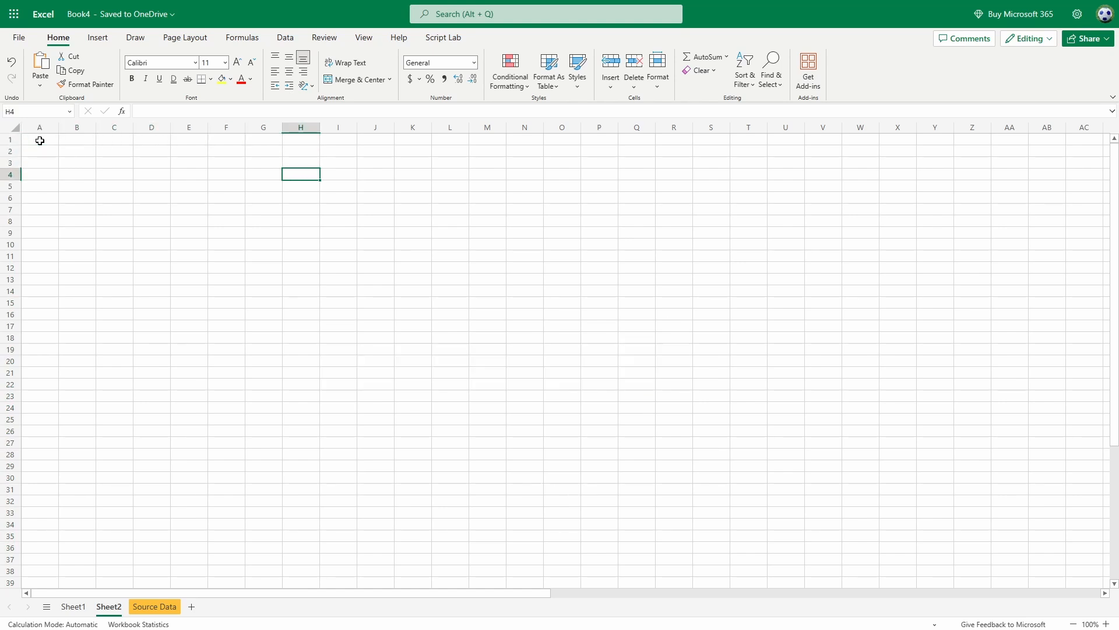
{"action": "key", "text": "ctrl+space"}
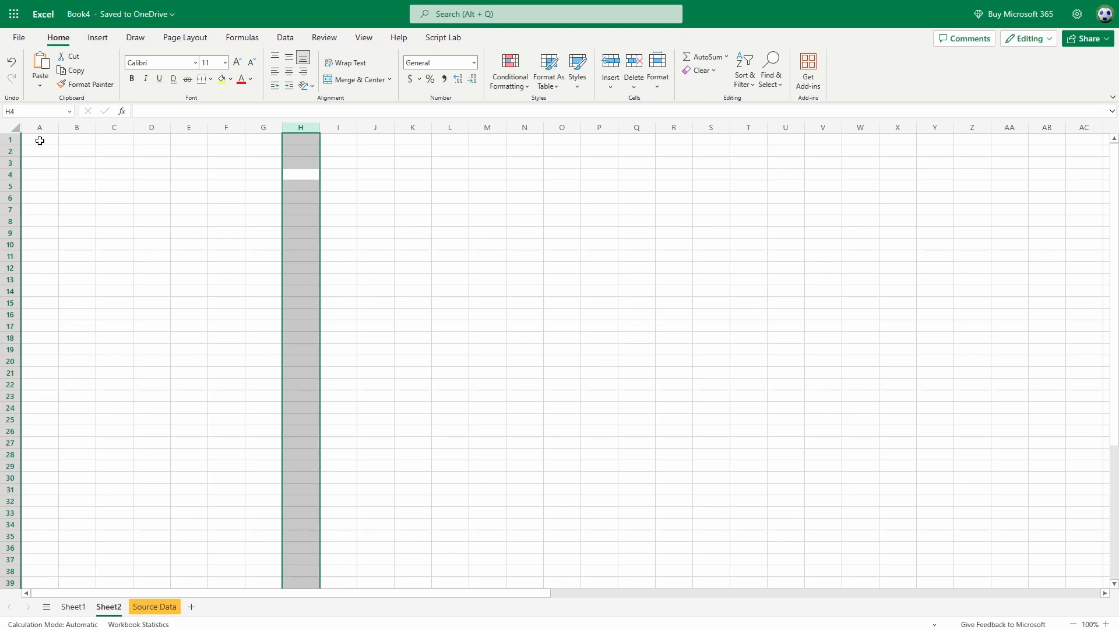
Step: Select adjacent columns H through M, then the non-adjacent columns H, M and O, returning to cell A1 after each selection
{"action": "left_click_drag", "start_coordinate": [306, 129], "coordinate": [482, 133]}
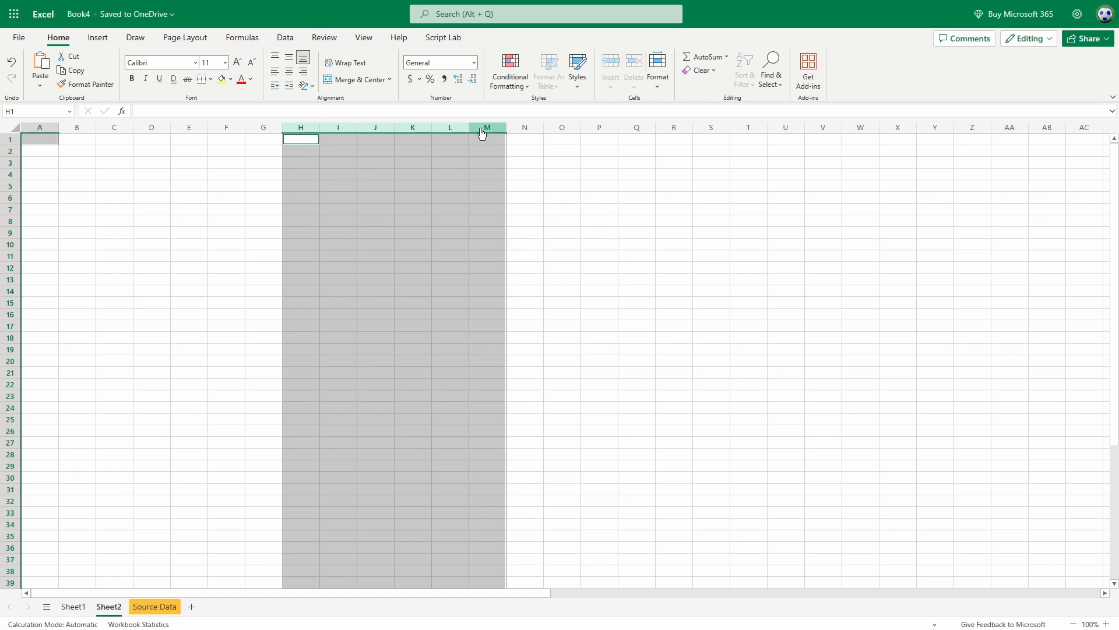
{"action": "key", "text": "ctrl+Home"}
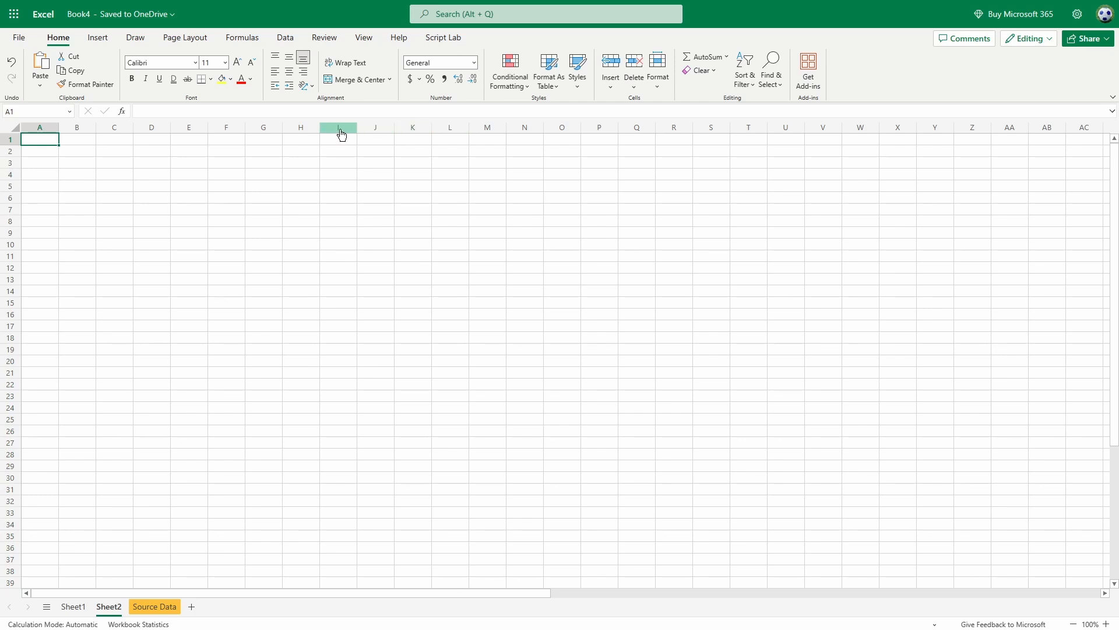
{"action": "left_click", "coordinate": [298, 129]}
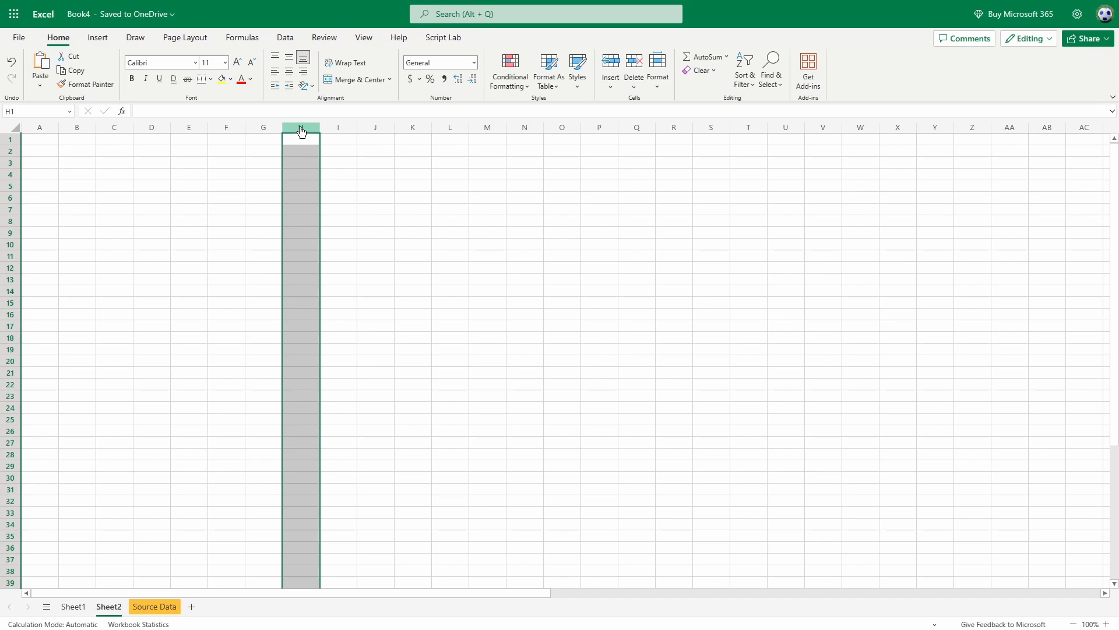
{"action": "left_click", "coordinate": [488, 129], "text": "ctrl"}
{"action": "left_click", "coordinate": [568, 131], "text": "ctrl"}
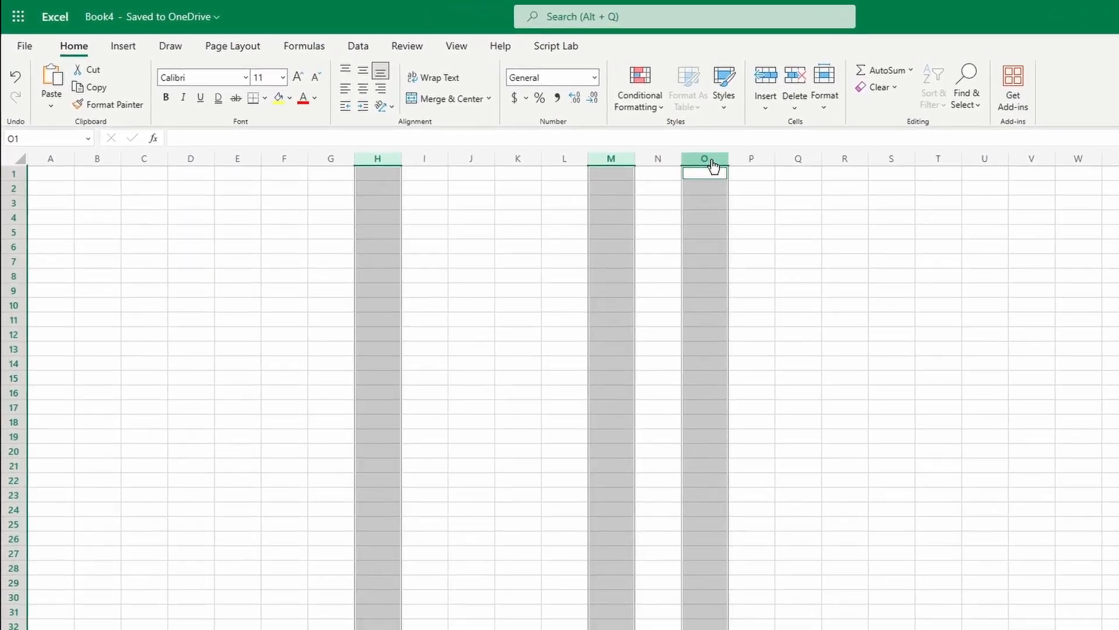
{"action": "key", "text": "ctrl+Home"}
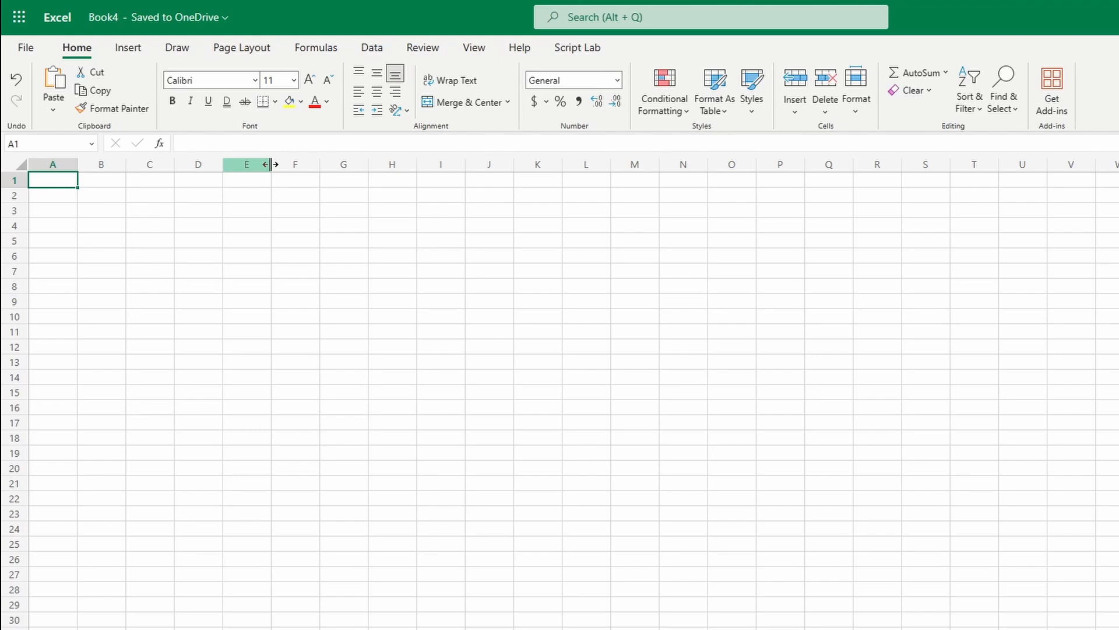
Step: Widen column E by roughly half, widen columns G through I together to an equal width, and return to cell A1
{"action": "left_click_drag", "start_coordinate": [270, 164], "coordinate": [300, 166]}
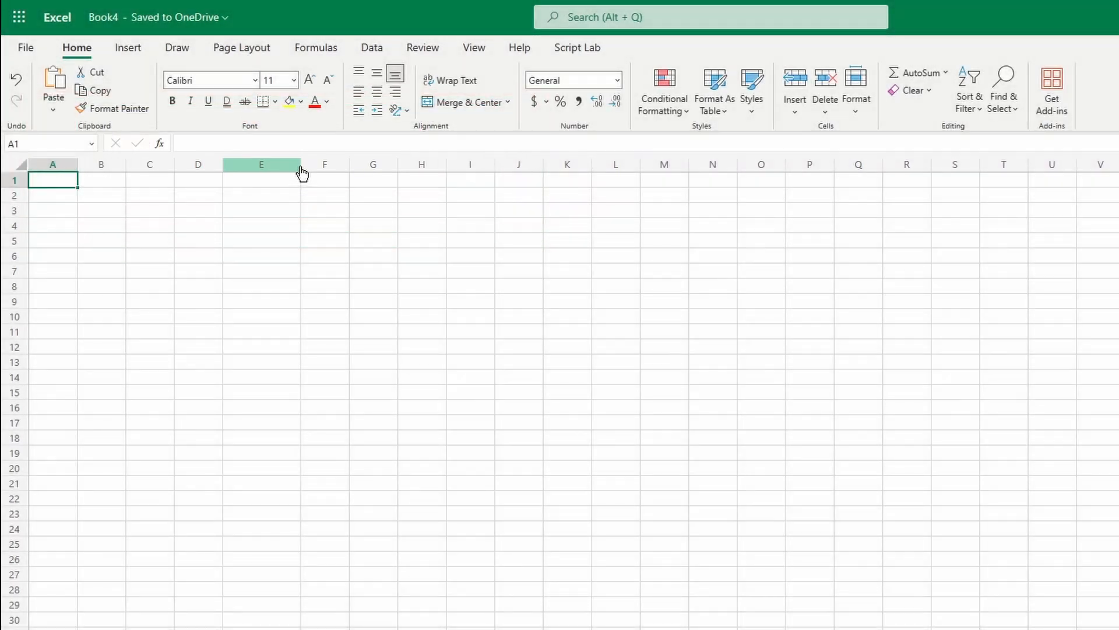
{"action": "left_click_drag", "start_coordinate": [375, 167], "coordinate": [484, 167]}
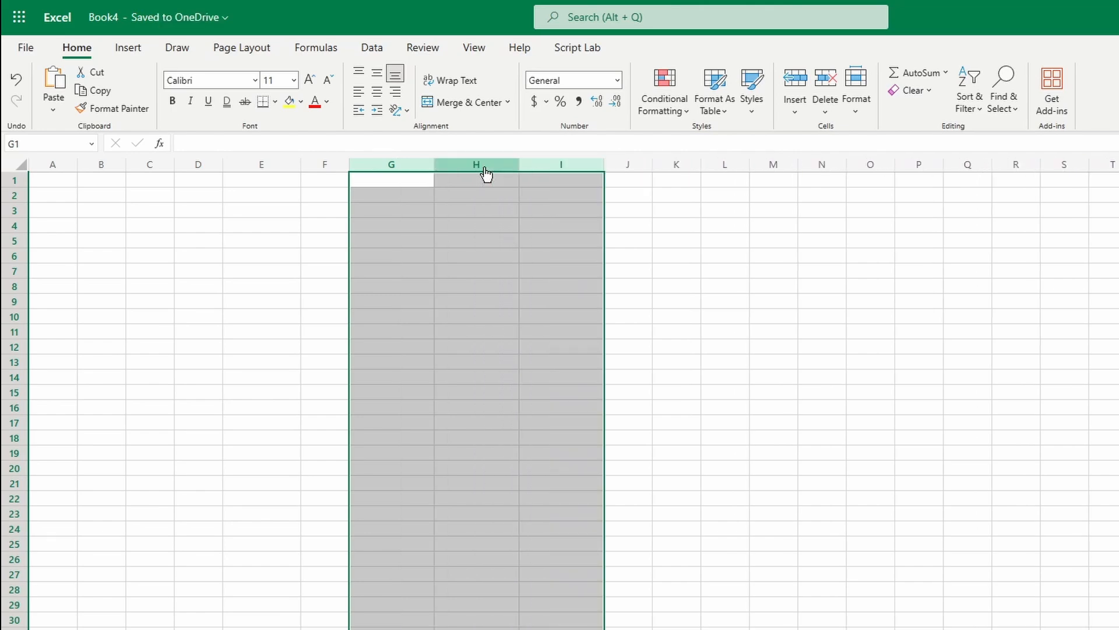
{"action": "key", "text": "ctrl+Home"}
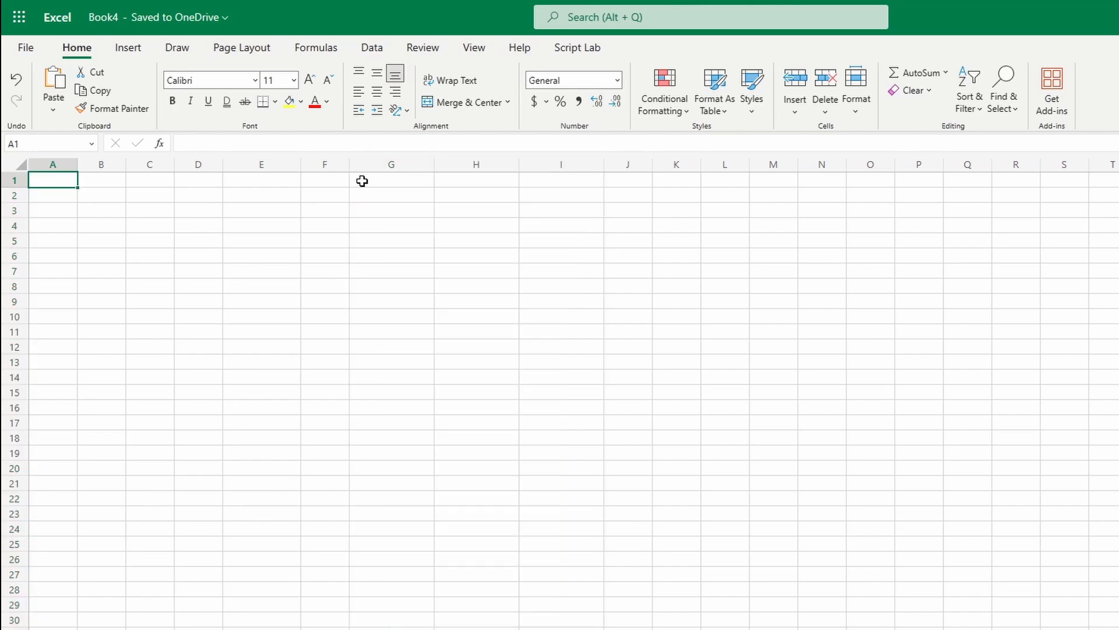
Step: Set the width of column F to 5 in default units
{"action": "left_click", "coordinate": [325, 167]}
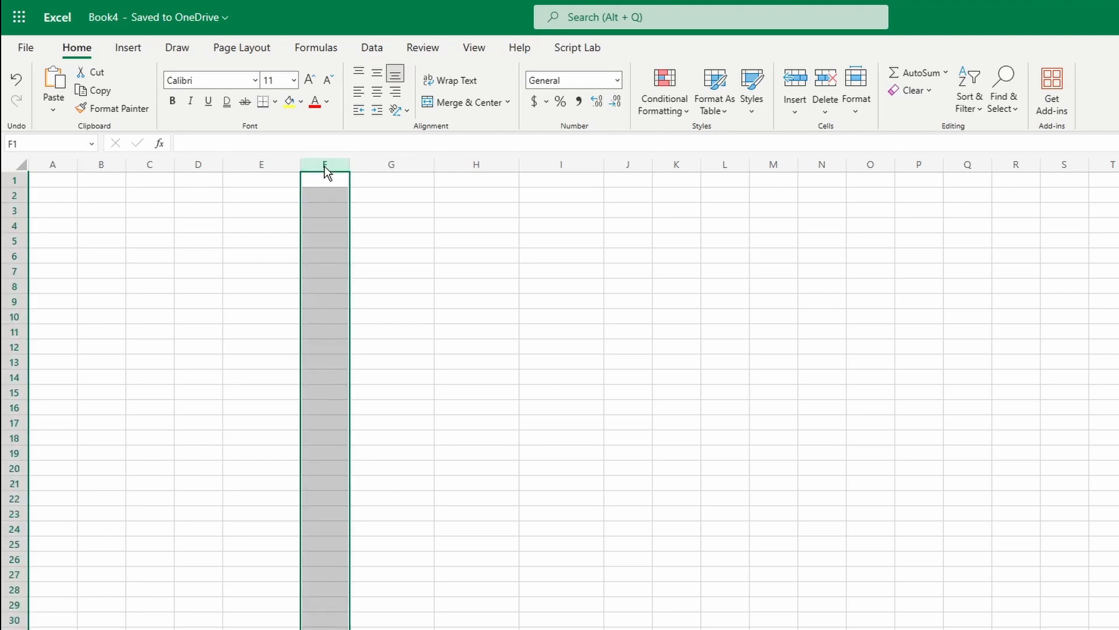
{"action": "right_click", "coordinate": [326, 172]}
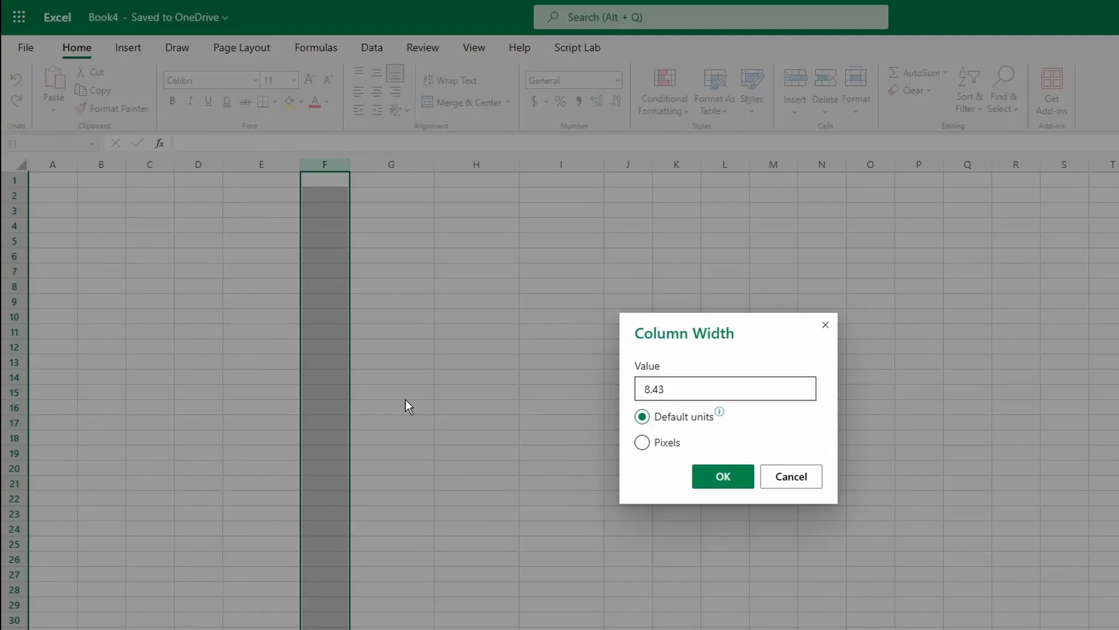
{"action": "key", "text": "BackSpace"}
{"action": "key", "text": "BackSpace"}
{"action": "key", "text": "BackSpace"}
{"action": "key", "text": "BackSpace"}
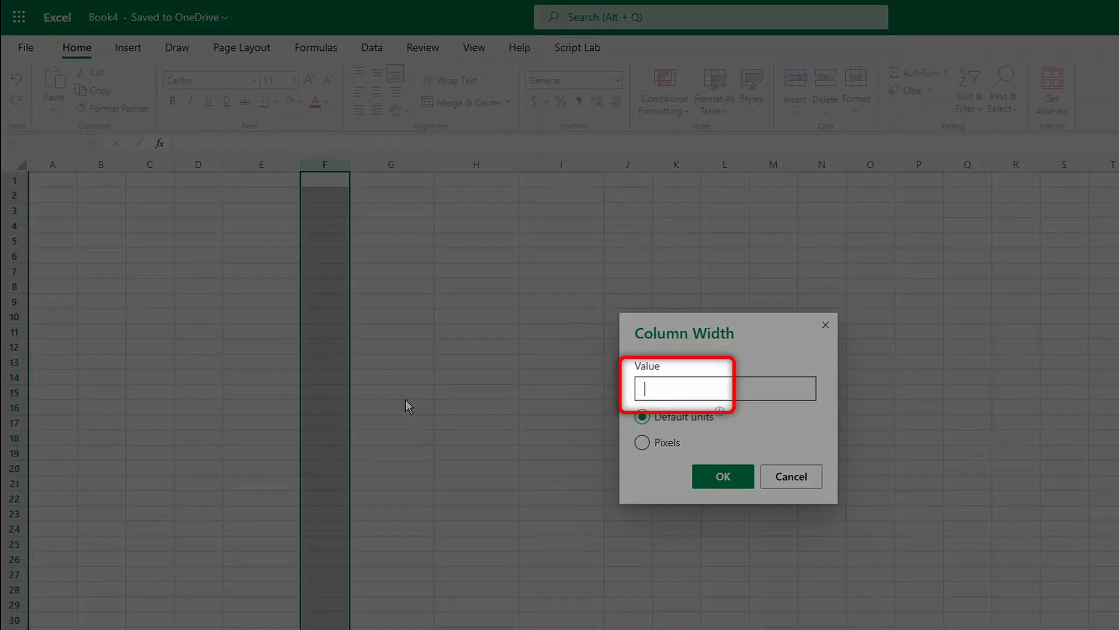
{"action": "type", "text": "5"}
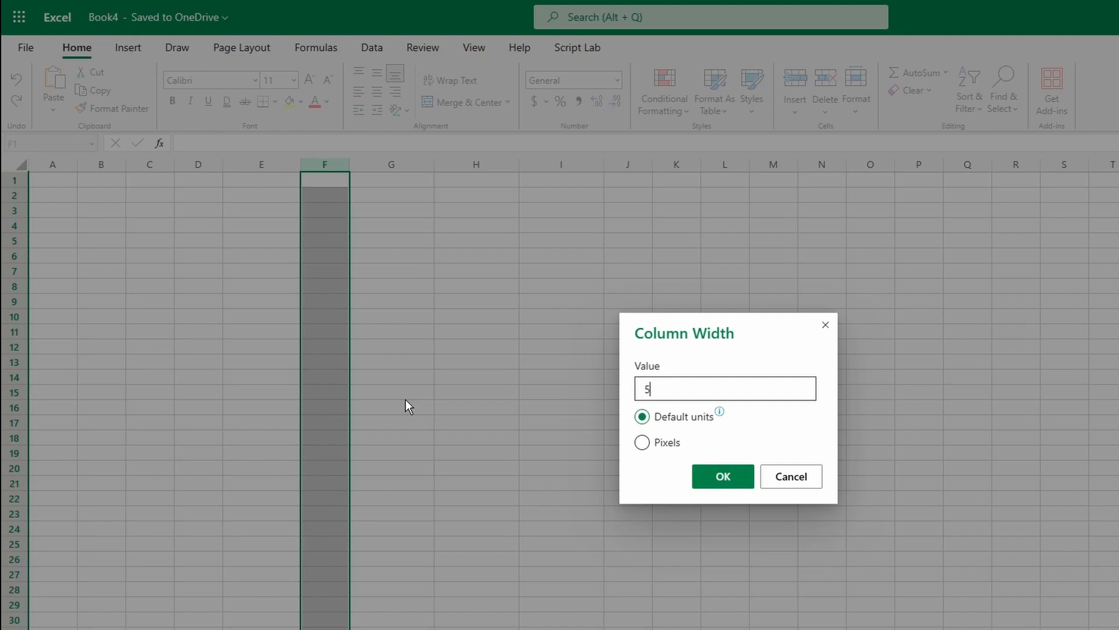
{"action": "left_click", "coordinate": [723, 478]}
Step: Set the width of columns O through Q to 20 in default units
{"action": "left_click_drag", "start_coordinate": [857, 171], "coordinate": [944, 173]}
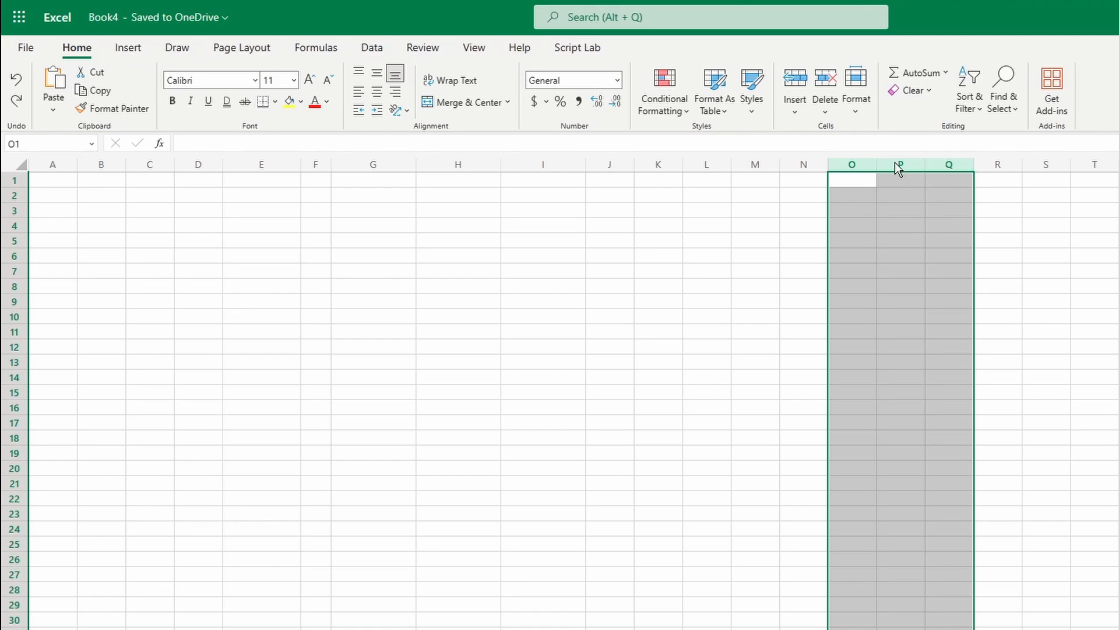
{"action": "right_click", "coordinate": [896, 164]}
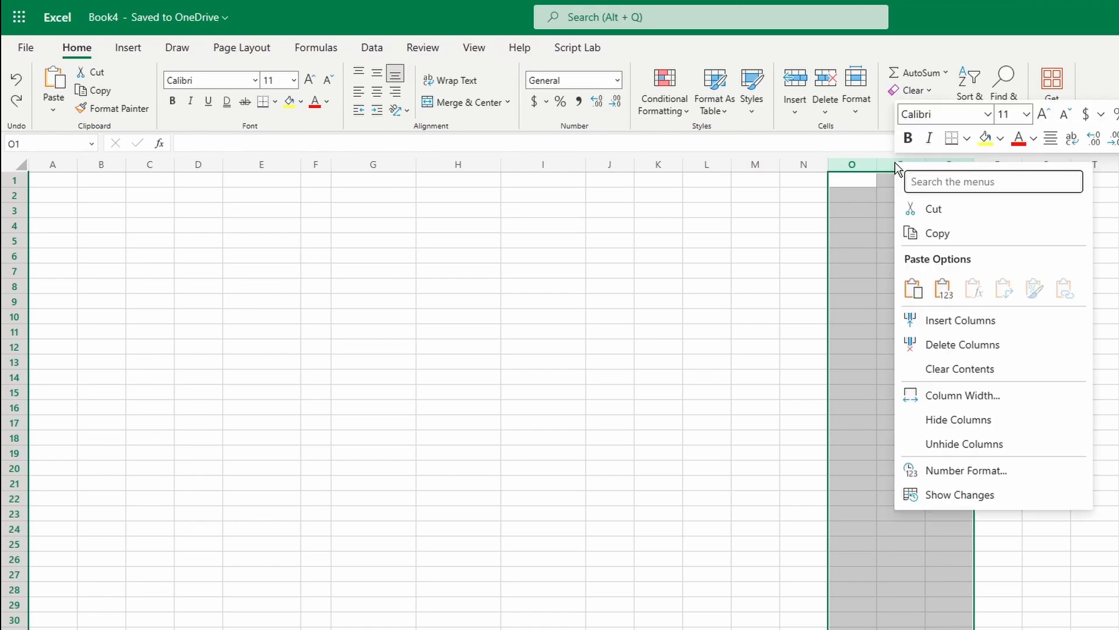
{"action": "left_click", "coordinate": [964, 397]}
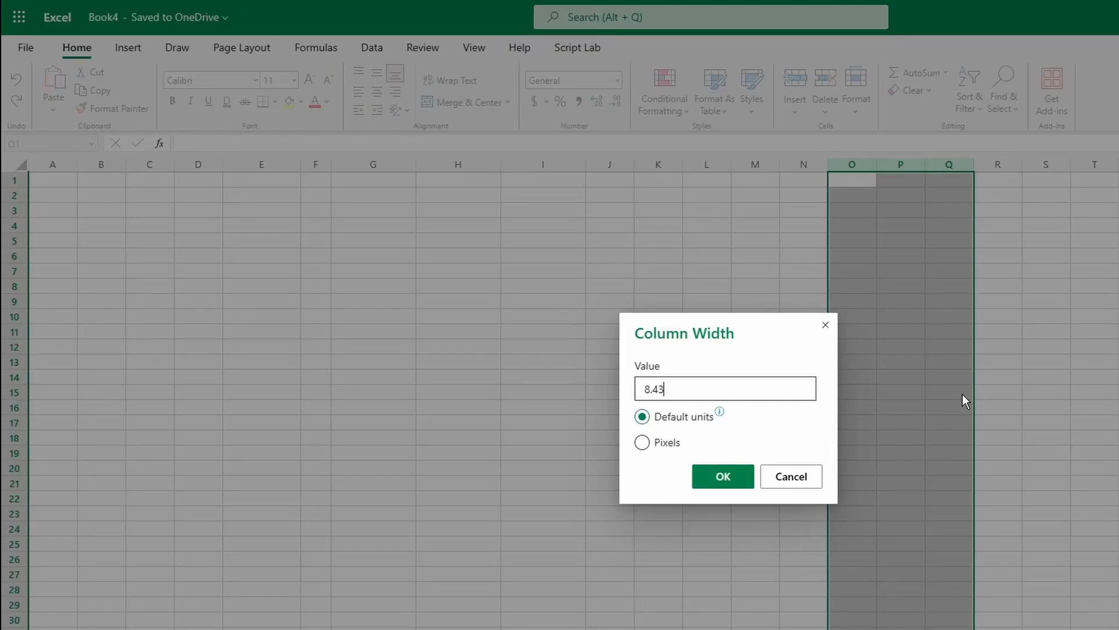
{"action": "key", "text": "BackSpace"}
{"action": "key", "text": "BackSpace"}
{"action": "key", "text": "BackSpace"}
{"action": "key", "text": "BackSpace"}
{"action": "type", "text": "20"}
{"action": "left_click", "coordinate": [745, 474]}
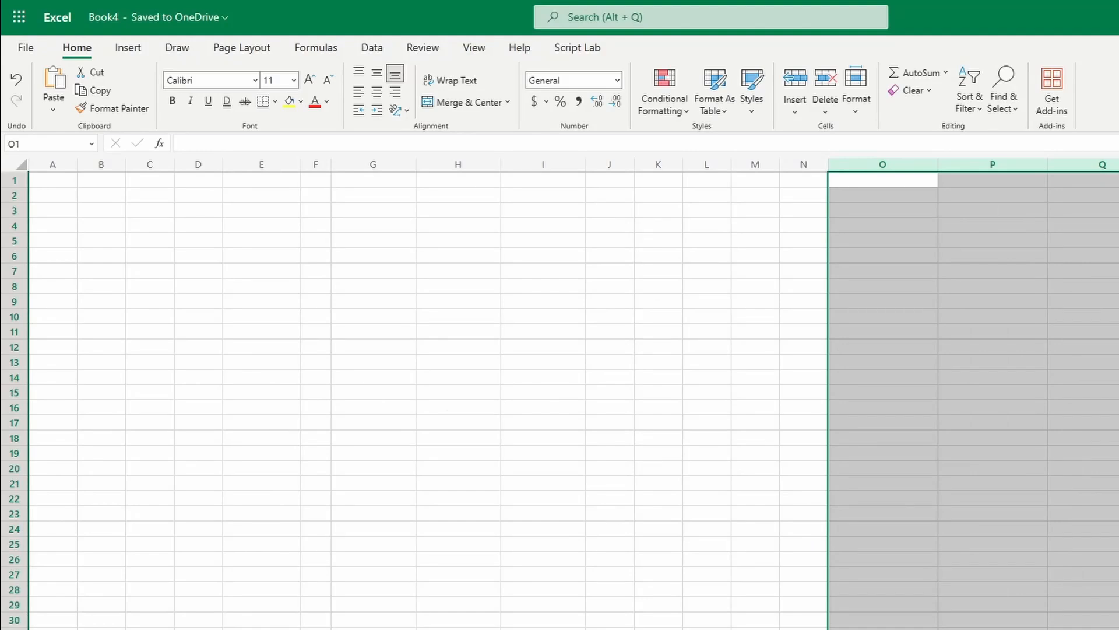
Step: Enter the text "I'm perfect" in cell K6 and move down to cell K10
{"action": "double_click", "coordinate": [670, 257]}
{"action": "type", "text": "I'm perfect"}
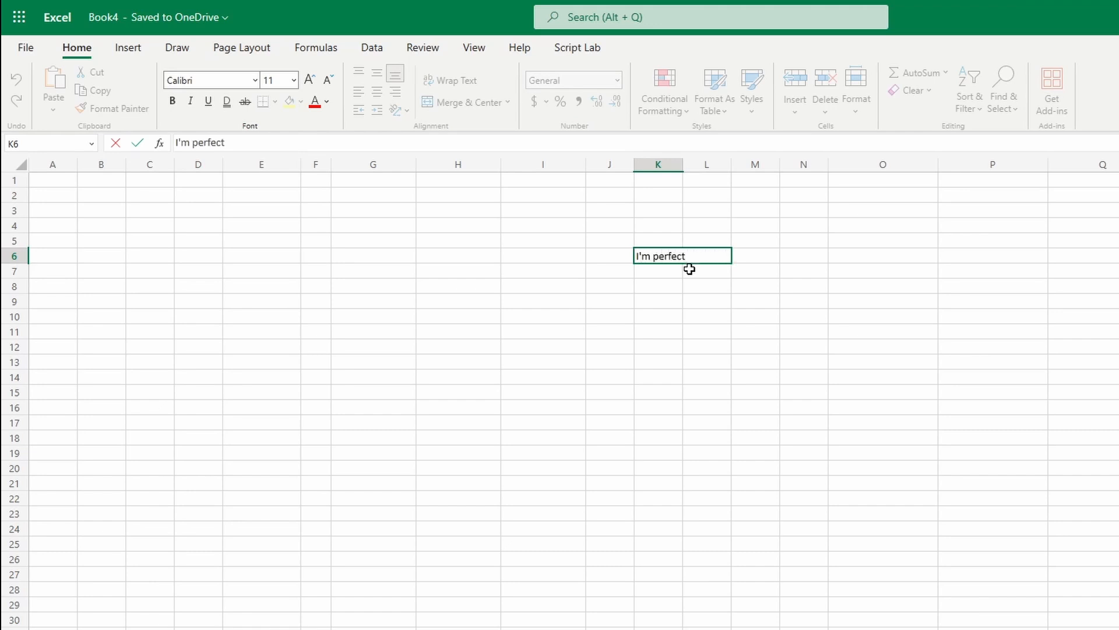
{"action": "key", "text": "Return"}
{"action": "key", "text": "Return"}
{"action": "key", "text": "Return"}
{"action": "key", "text": "Return"}
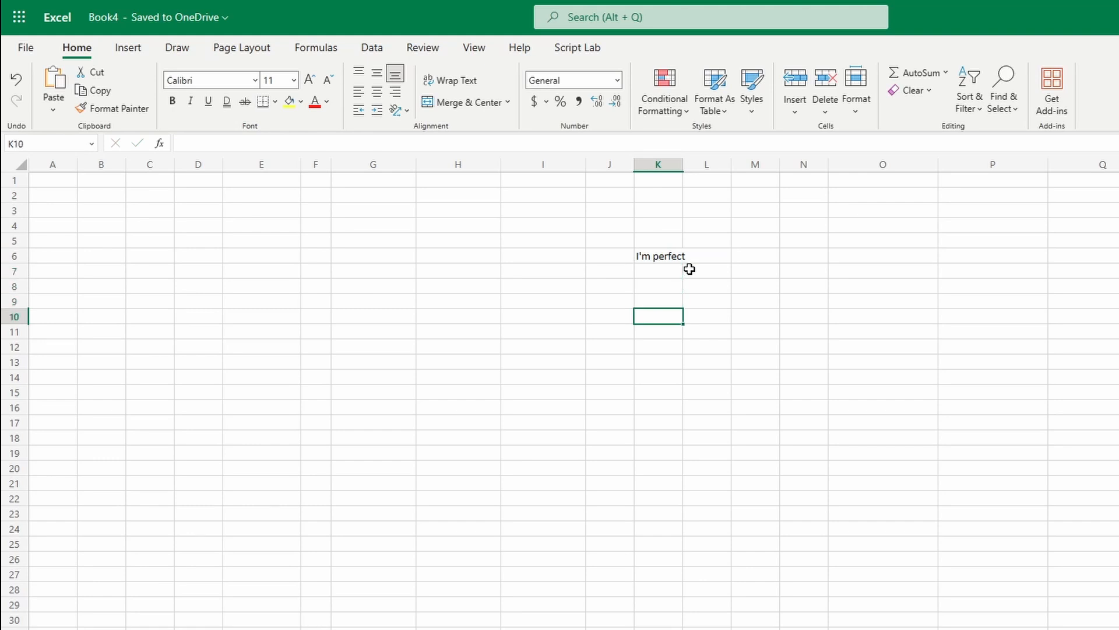
Step: Enter the text "I'm too large to fit the column." in cell K10
{"action": "type", "text": "I'm "}
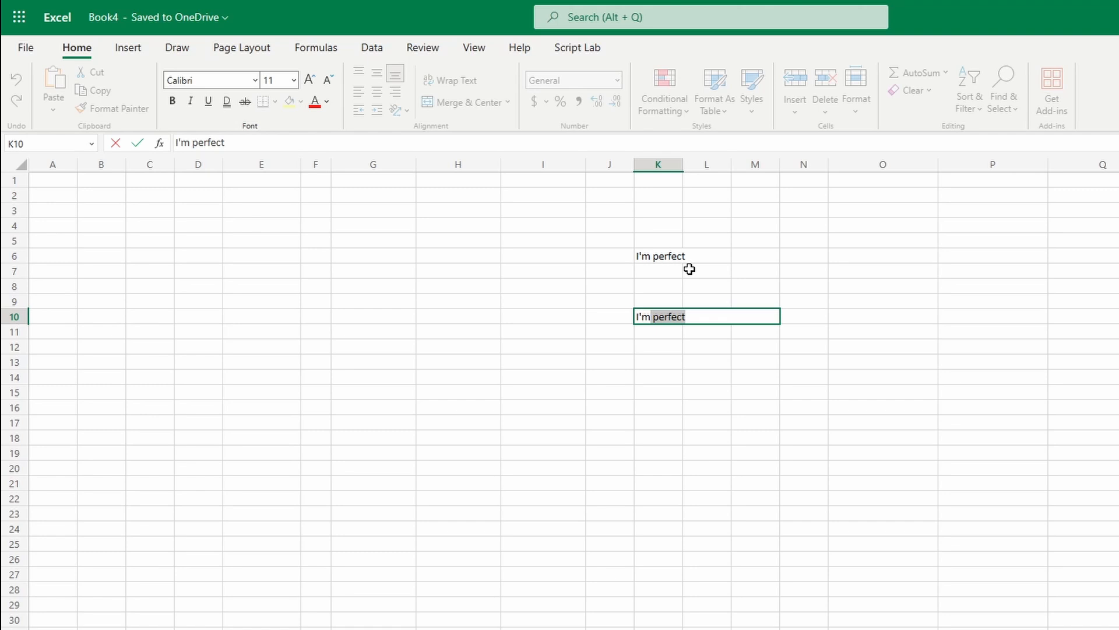
{"action": "type", "text": "too large to "}
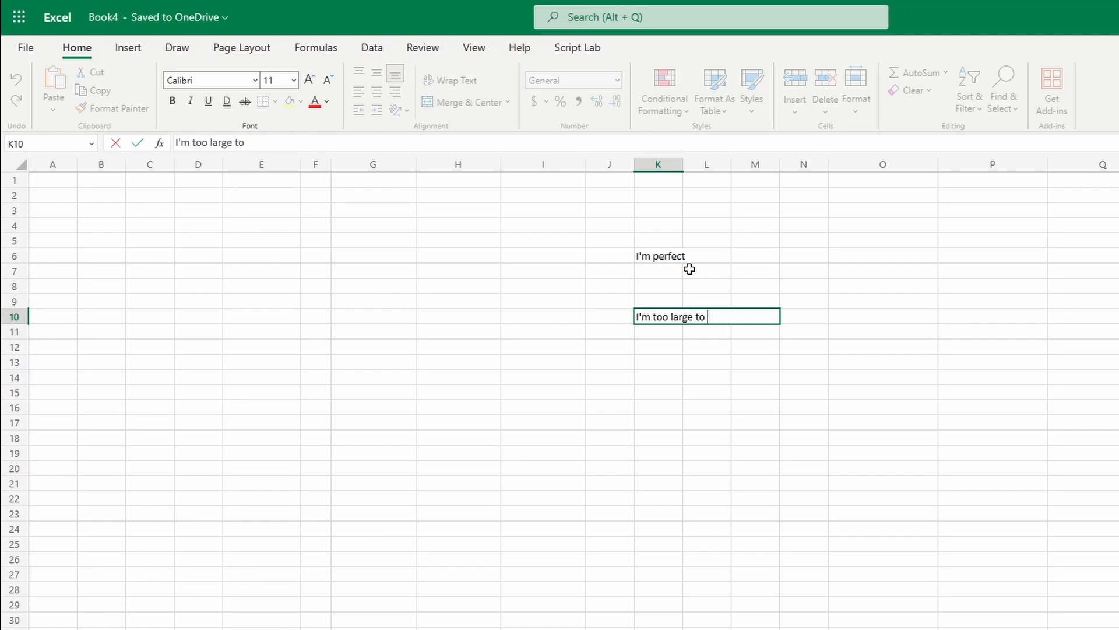
{"action": "type", "text": "fit the co"}
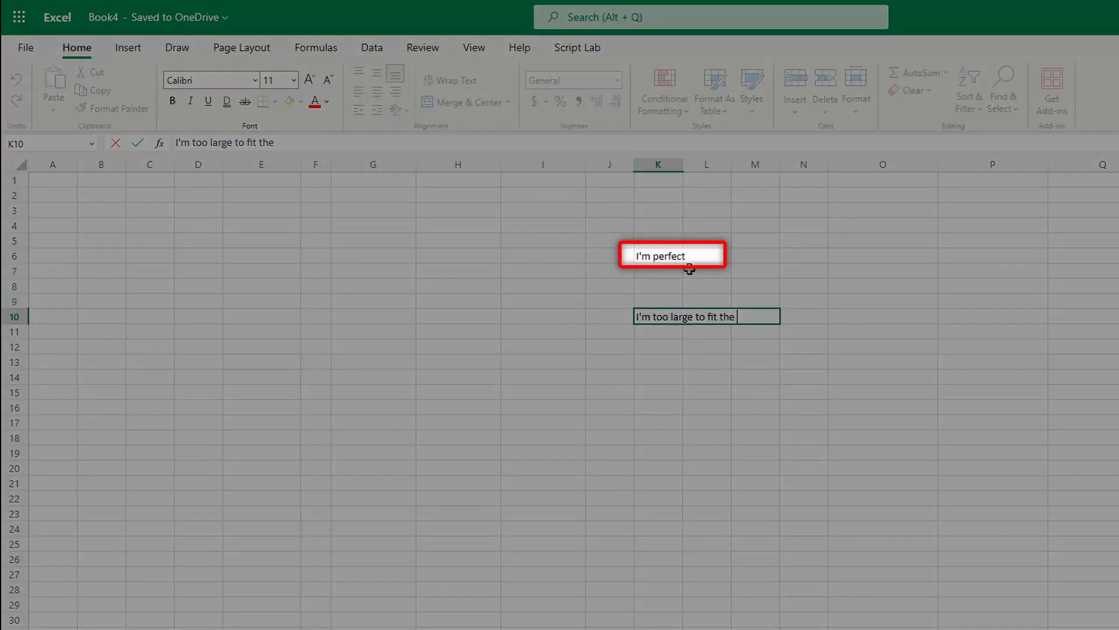
{"action": "type", "text": "lumn."}
{"action": "key", "text": "Return"}
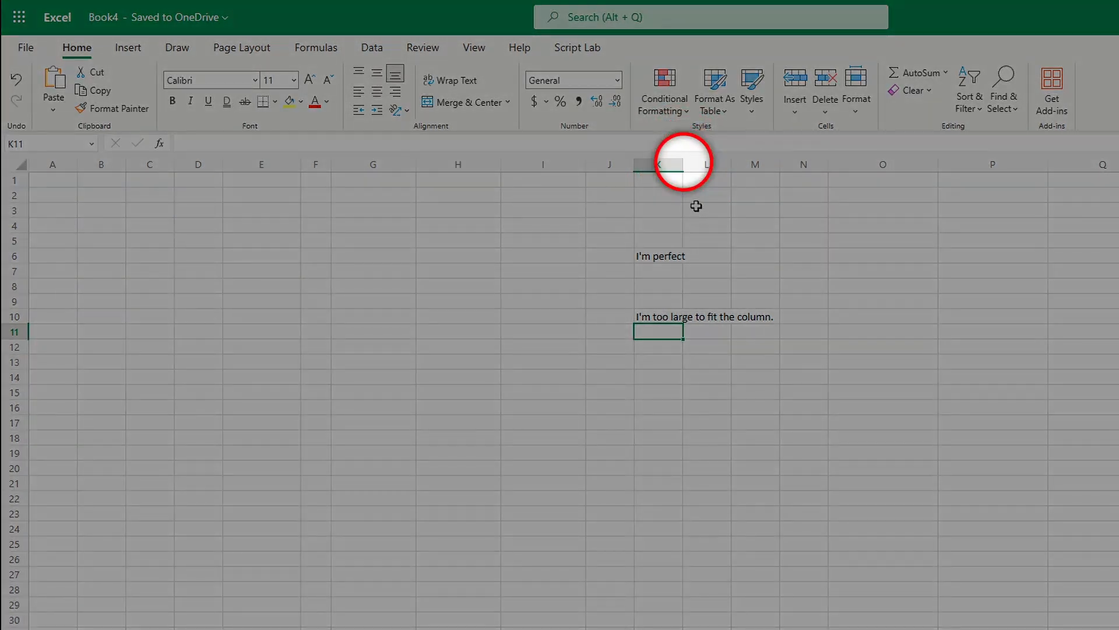
Step: AutoFit column K to its longest entry, then undo the width change
{"action": "double_click", "coordinate": [683, 165]}
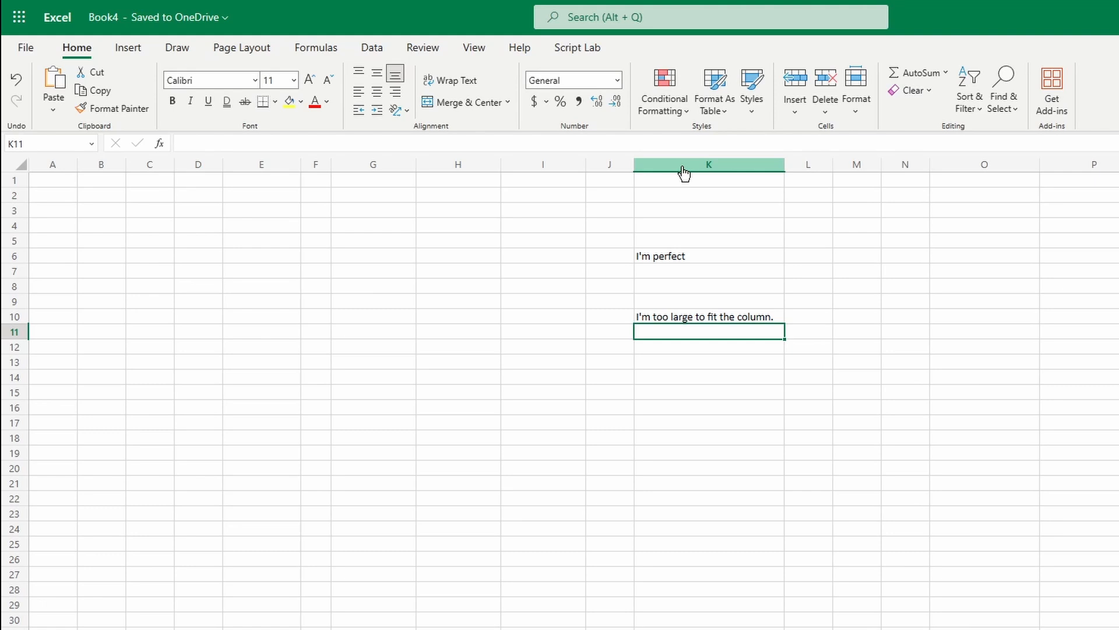
{"action": "key", "text": "ctrl+z"}
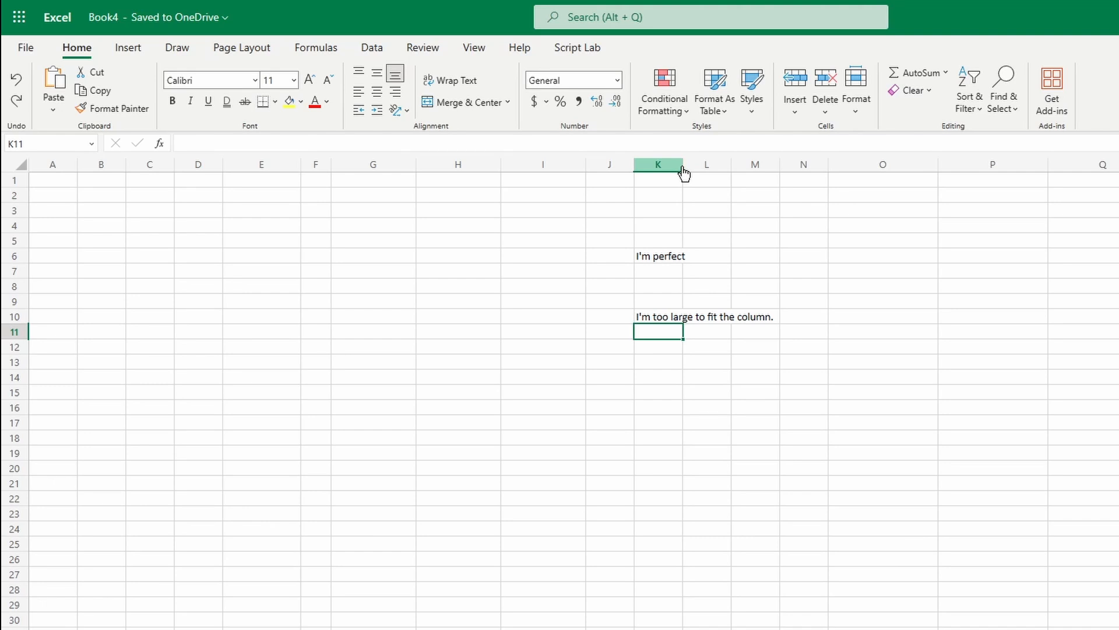
Step: Select all of column K, apply Auto Fit Column Width to it, and undo the width change
{"action": "left_click", "coordinate": [656, 169]}
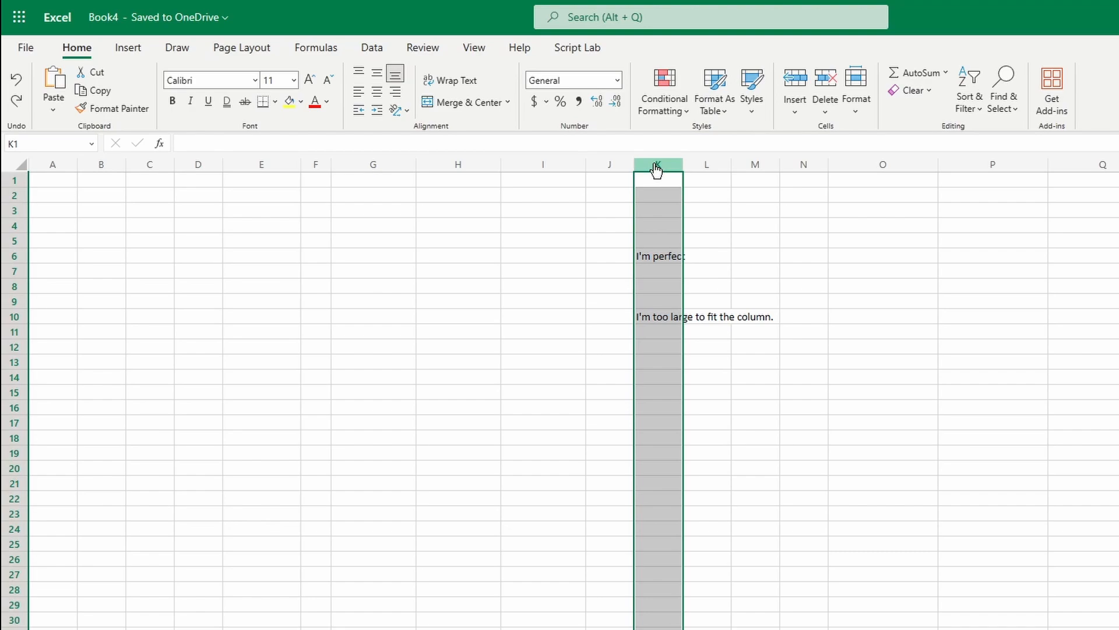
{"action": "left_click", "coordinate": [856, 111]}
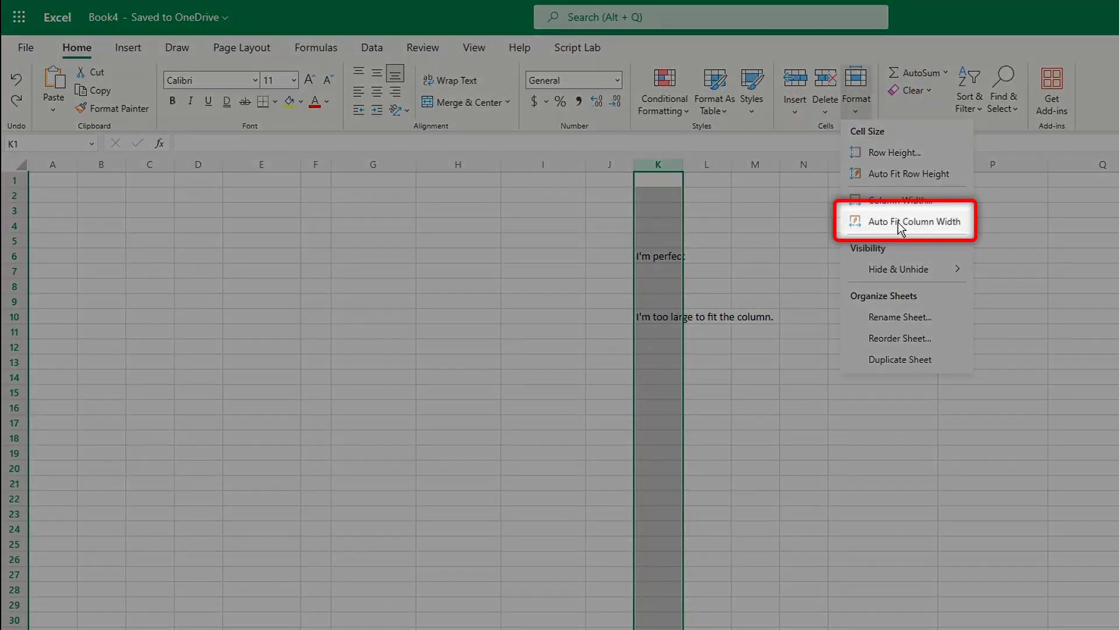
{"action": "left_click", "coordinate": [899, 222]}
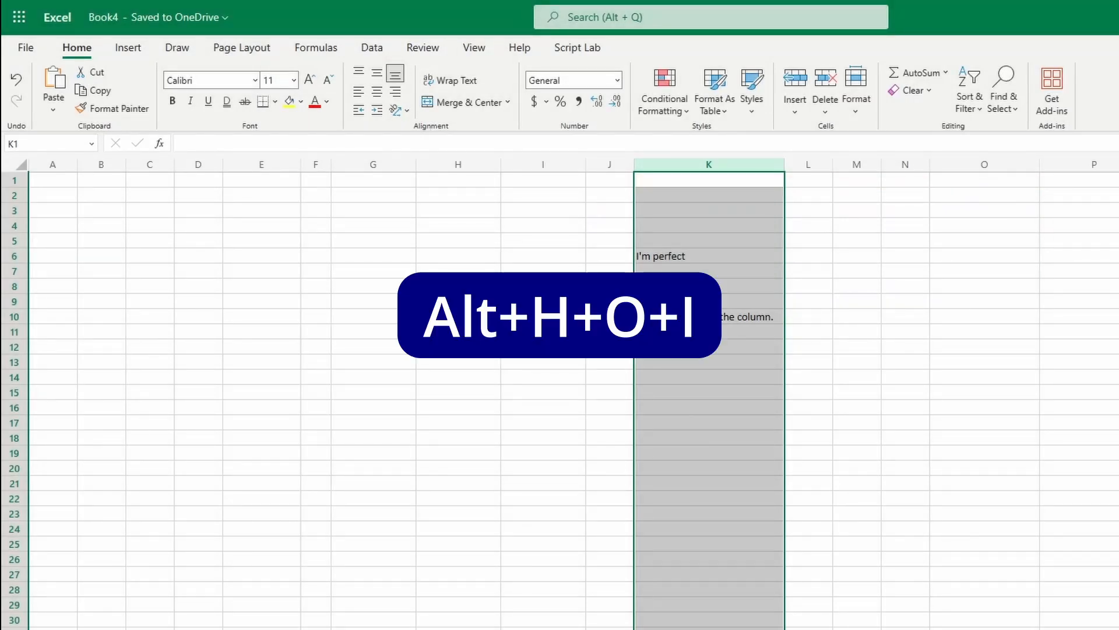
{"action": "key", "text": "ctrl+z"}
Step: Repeat Auto Fit Column Width on the selected column K using the ribbon key sequence, and undo it again
{"action": "key", "text": "alt"}
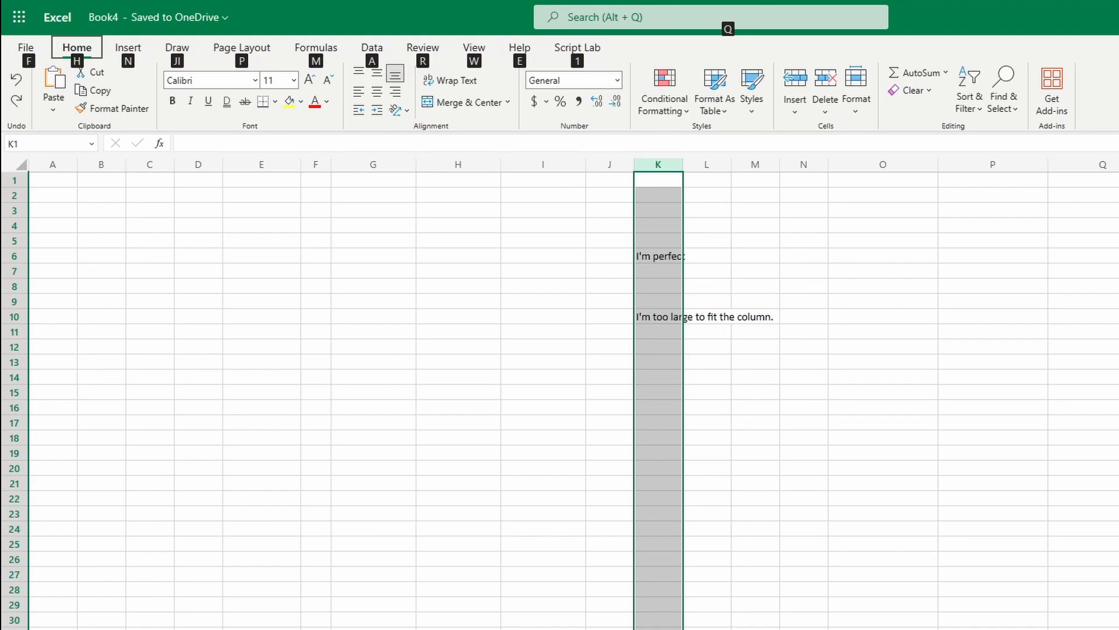
{"action": "key", "text": "h"}
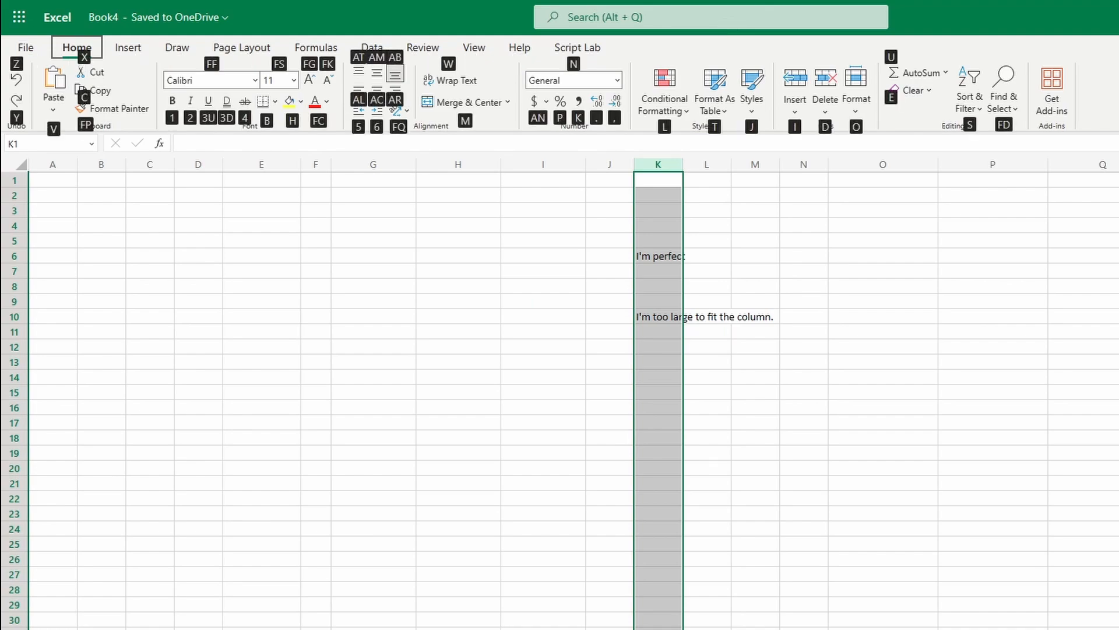
{"action": "key", "text": "o"}
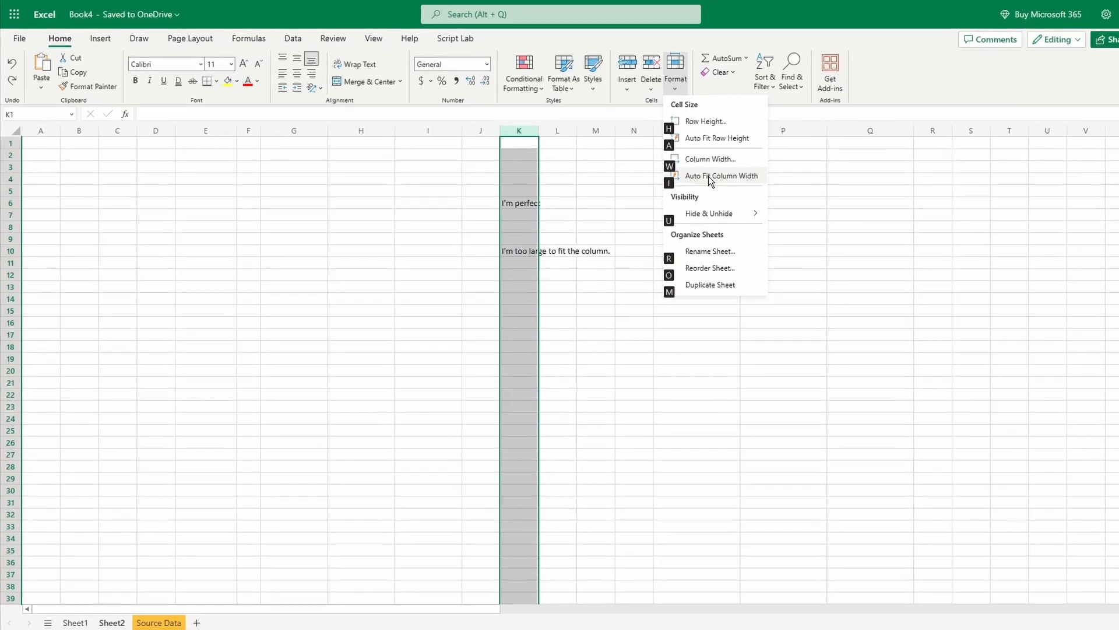
{"action": "key", "text": "i"}
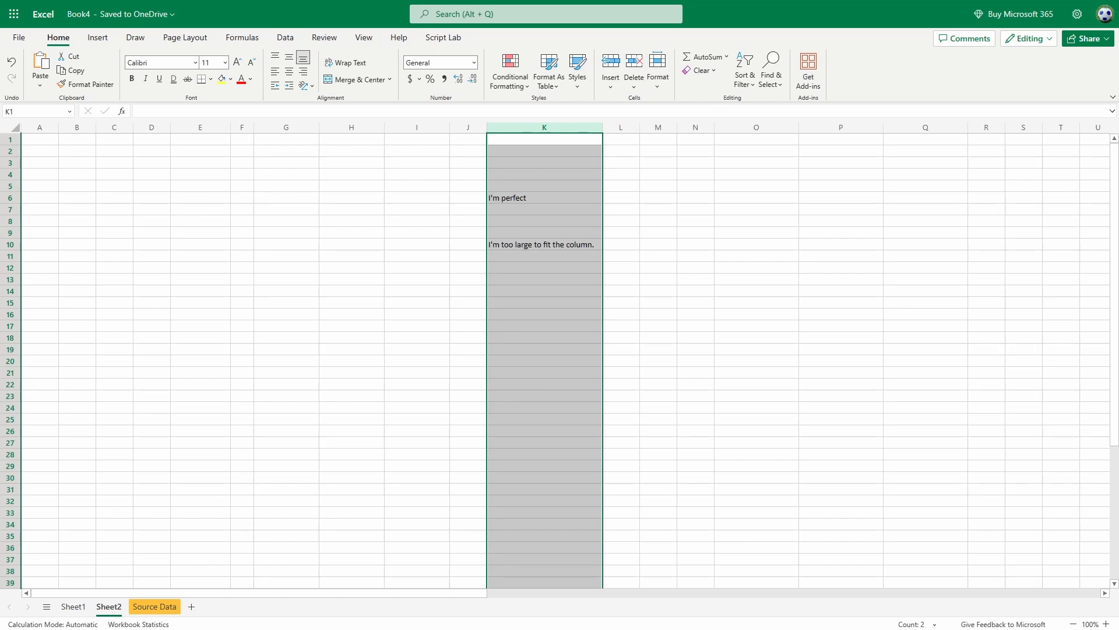
{"action": "key", "text": "ctrl+z"}
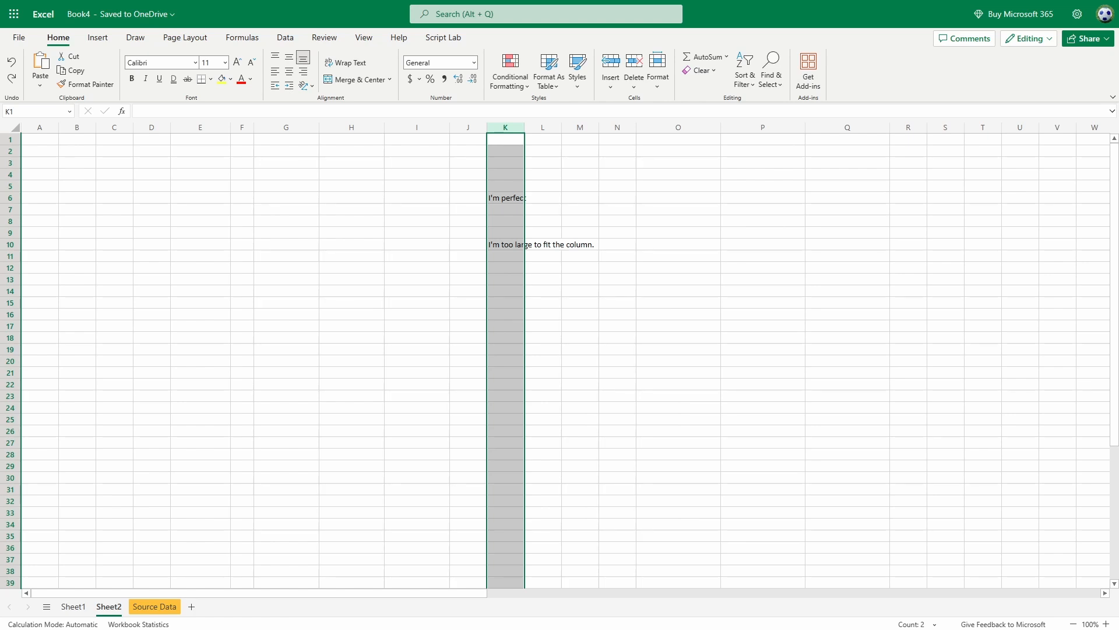
Step: From cell K1, insert a new sheet column before column K, and delete that empty column again
{"action": "left_click", "coordinate": [506, 140]}
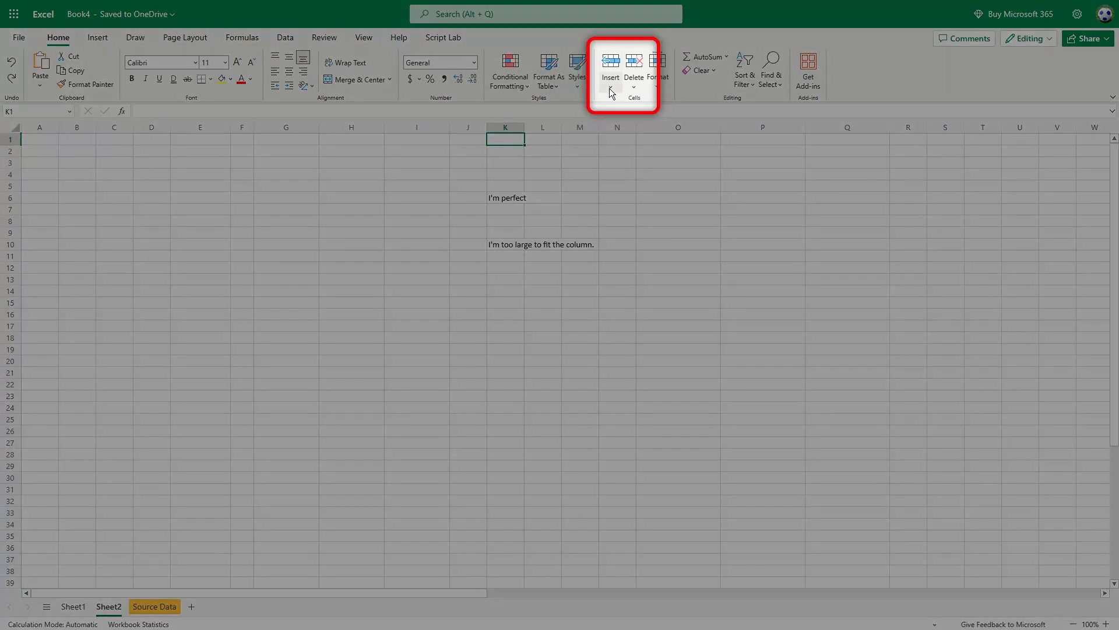
{"action": "left_click", "coordinate": [611, 90]}
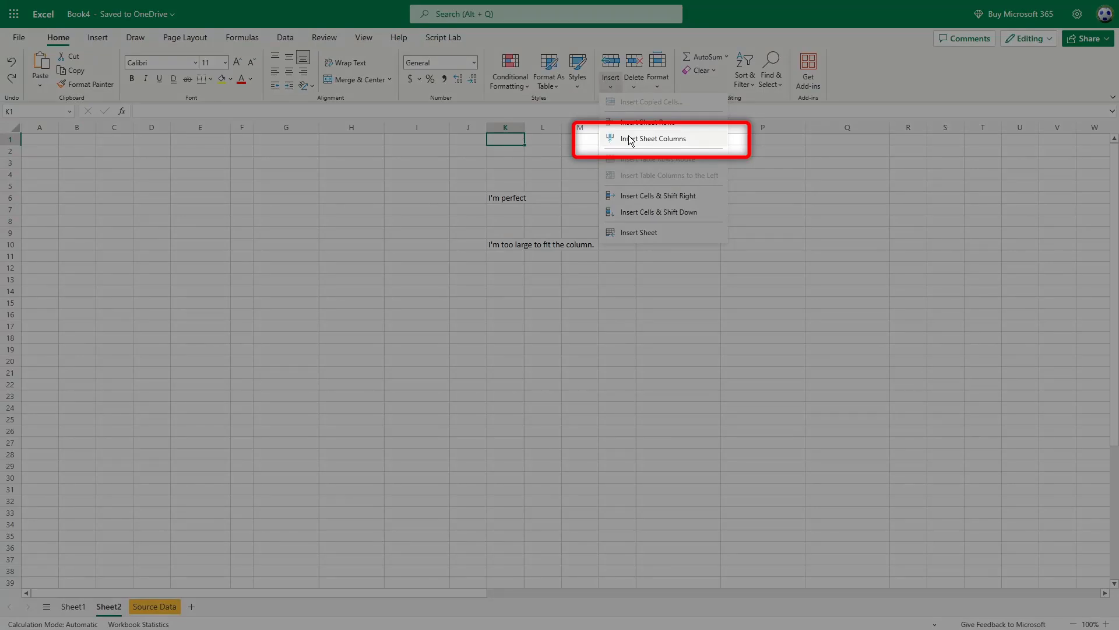
{"action": "left_click", "coordinate": [629, 138]}
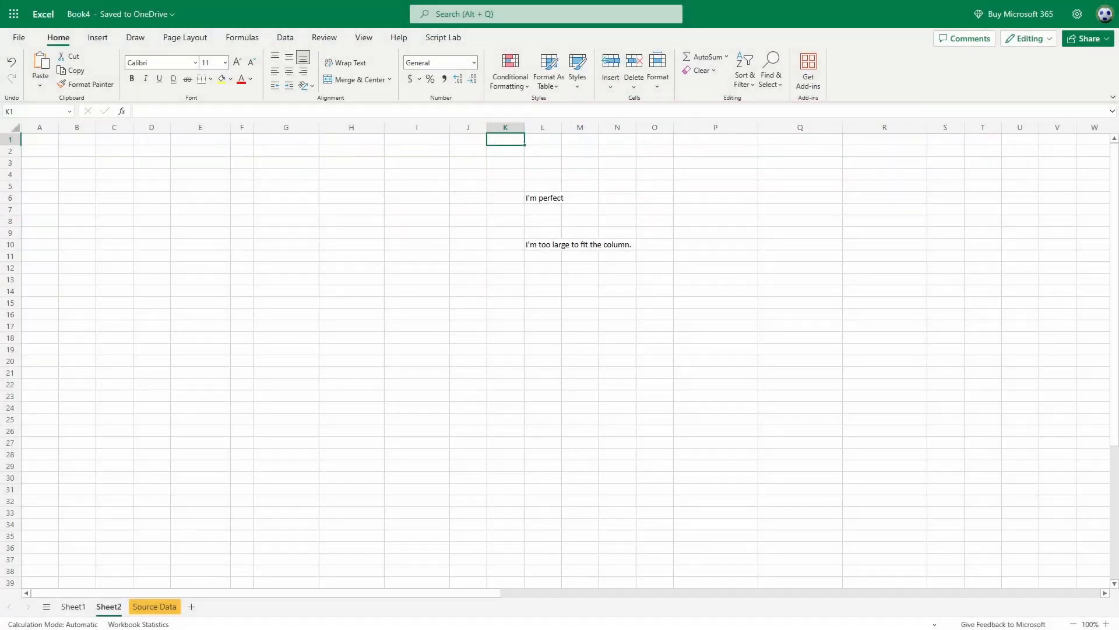
{"action": "left_click", "coordinate": [634, 87]}
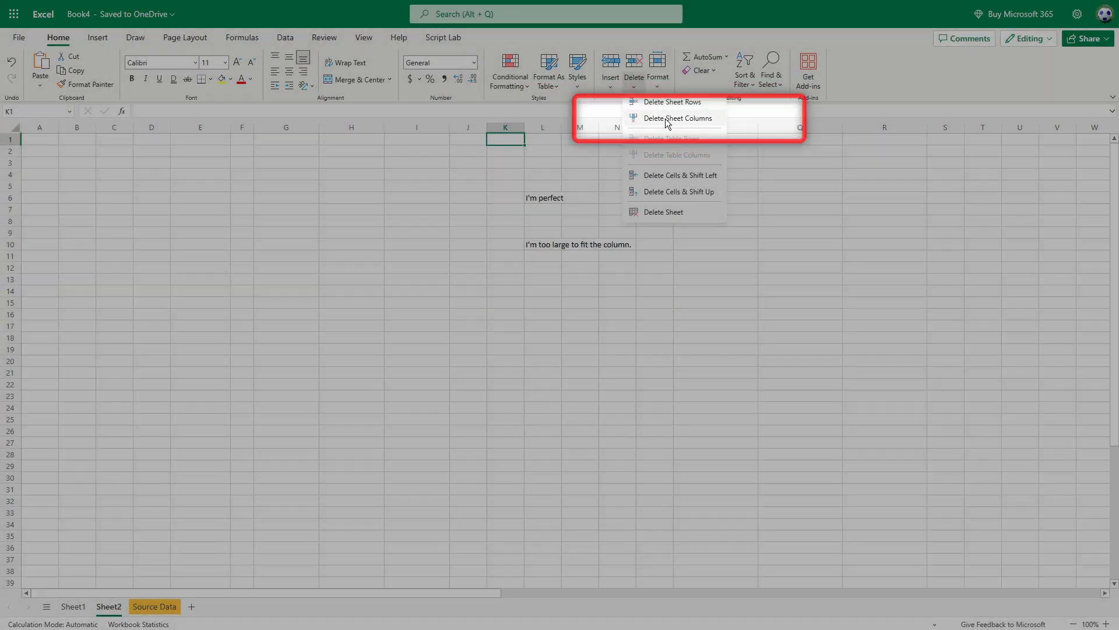
{"action": "left_click", "coordinate": [667, 120]}
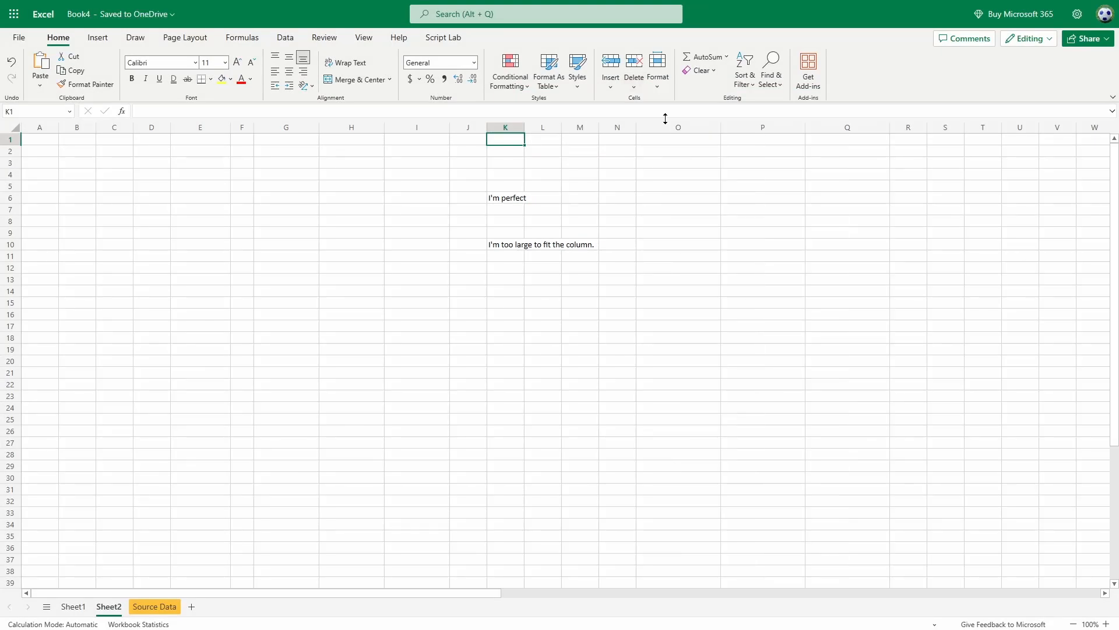
Step: Insert a sheet column at cell K1 through the cell's context commands, and delete it the same way
{"action": "right_click", "coordinate": [509, 141]}
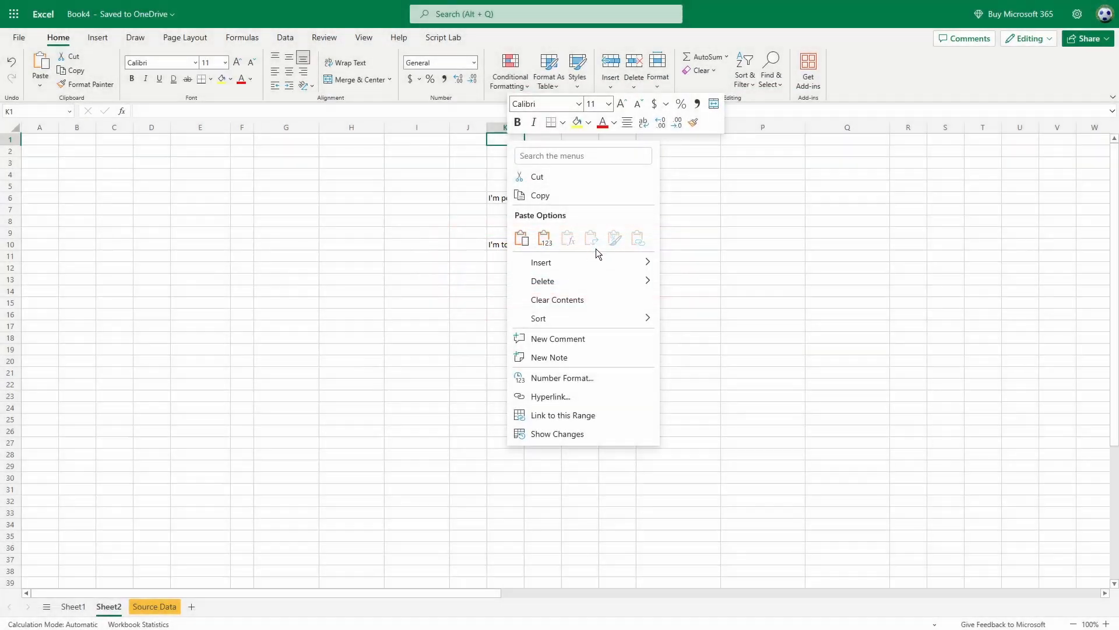
{"action": "mouse_move", "coordinate": [606, 262]}
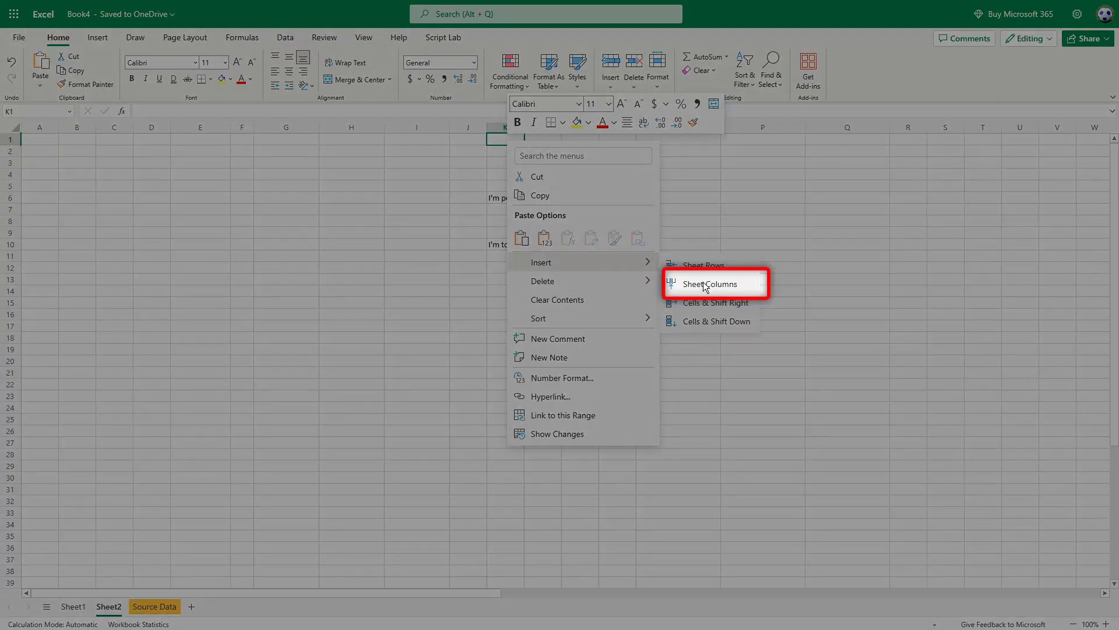
{"action": "left_click", "coordinate": [702, 284]}
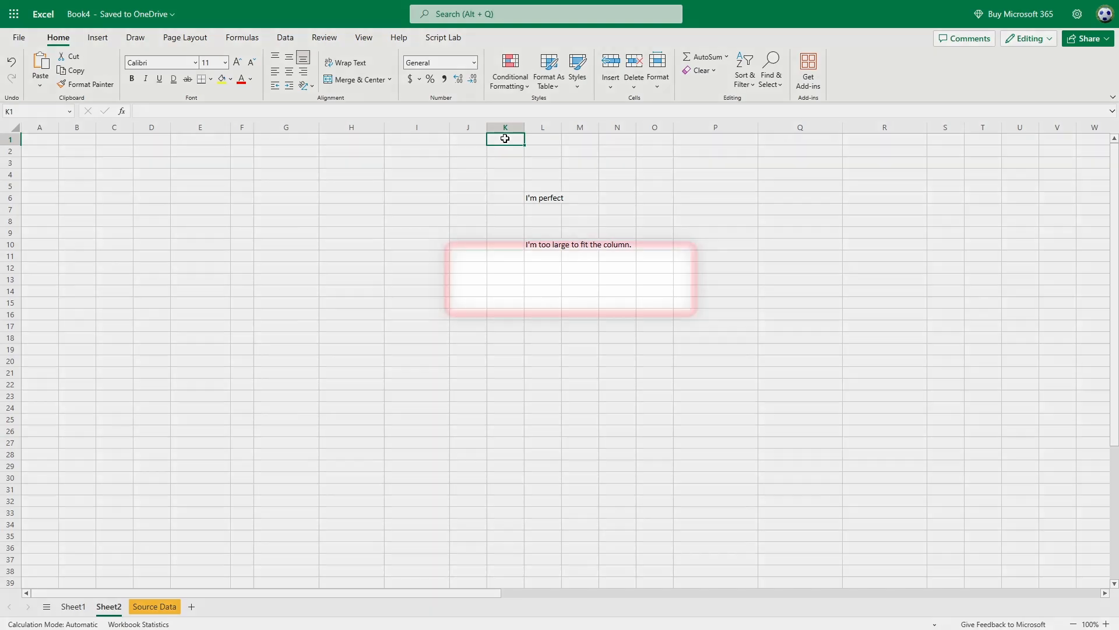
{"action": "right_click", "coordinate": [505, 138]}
{"action": "mouse_move", "coordinate": [612, 281]}
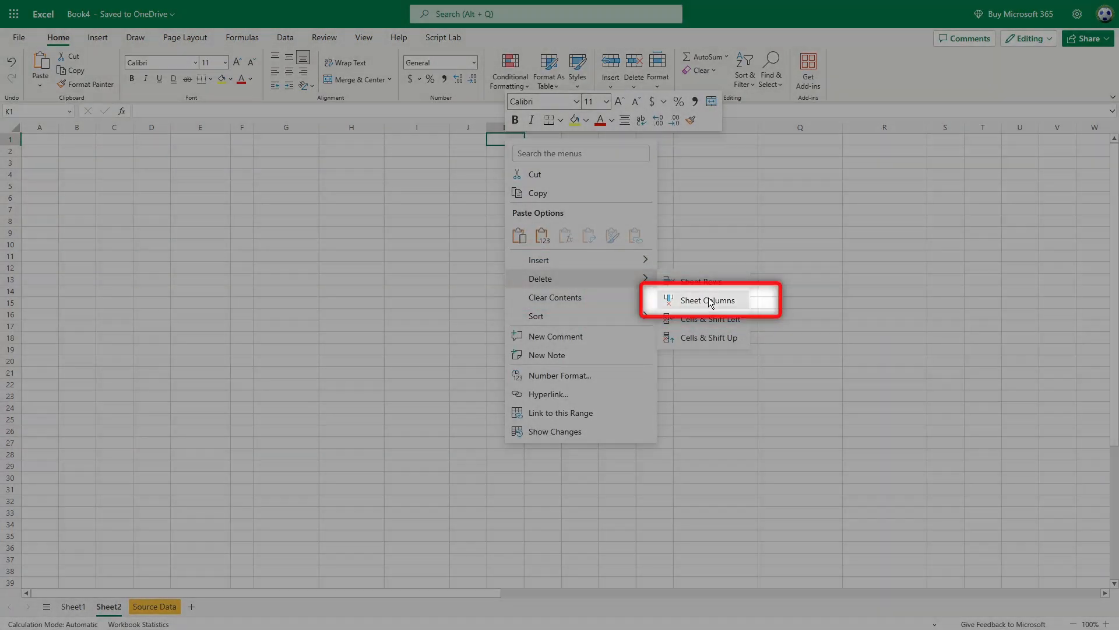
{"action": "left_click", "coordinate": [716, 301]}
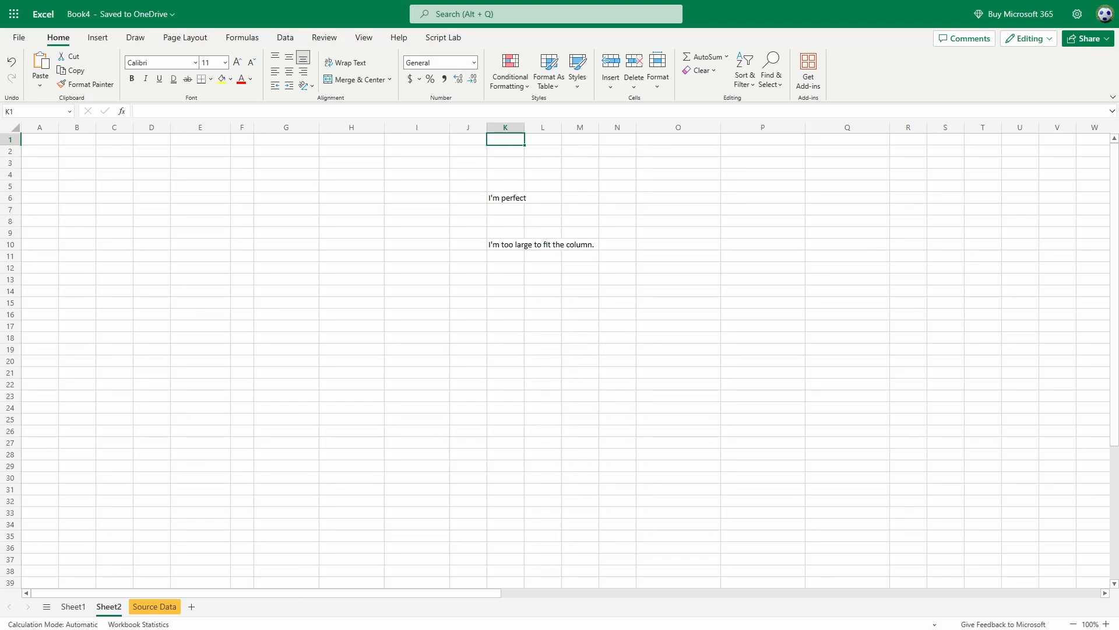
Step: With the entire column K selected, insert one column before it and delete the inserted column
{"action": "left_click", "coordinate": [511, 130]}
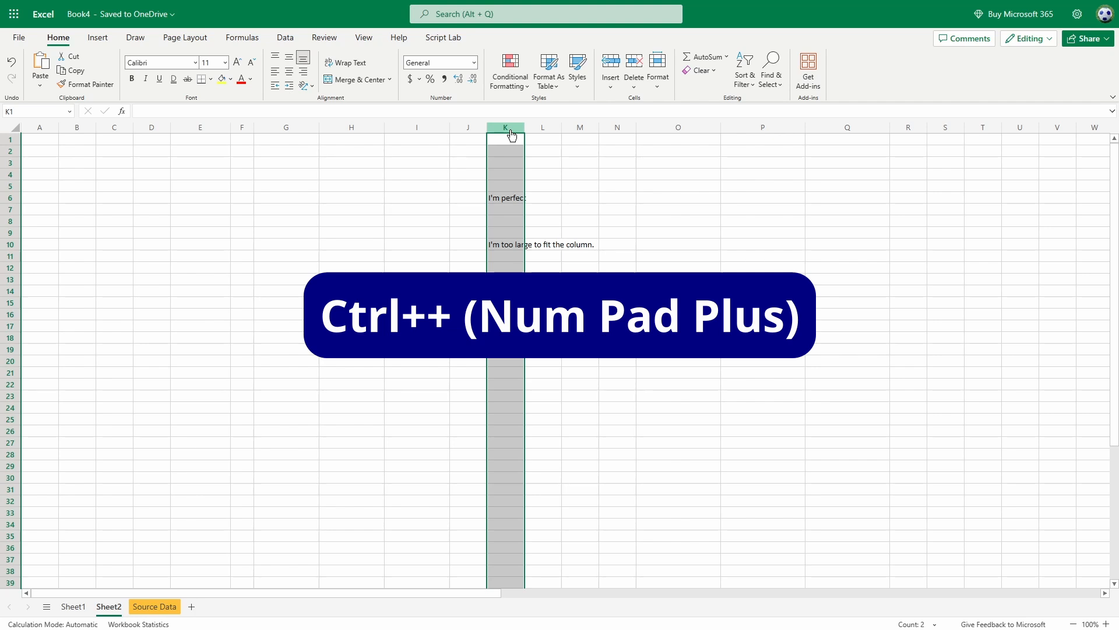
{"action": "key", "text": "ctrl+KP_Add"}
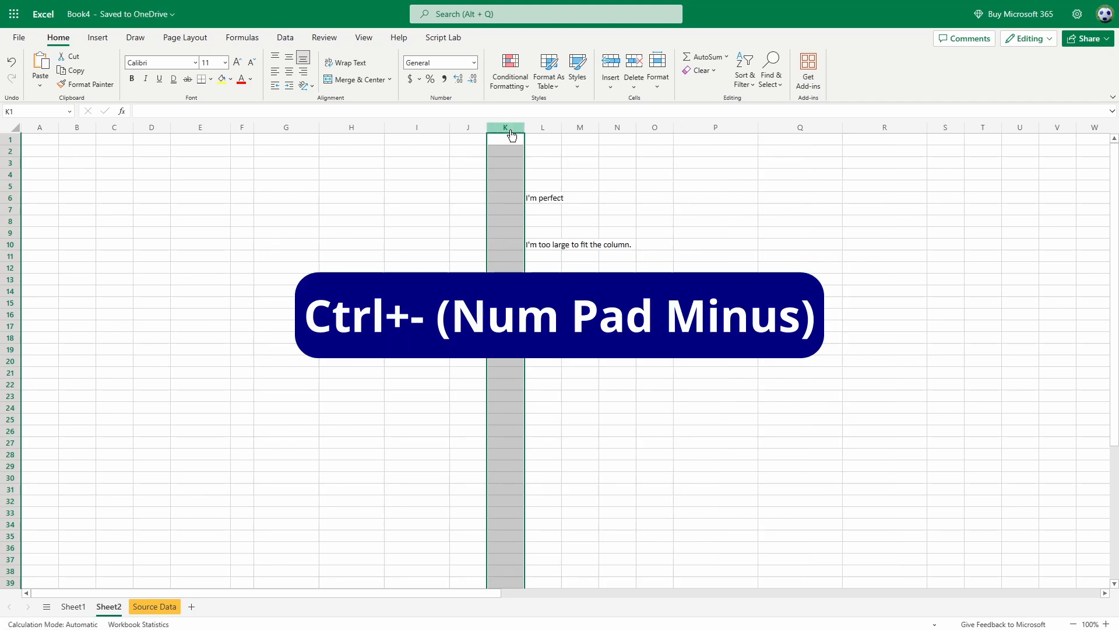
{"action": "key", "text": "ctrl+KP_Subtract"}
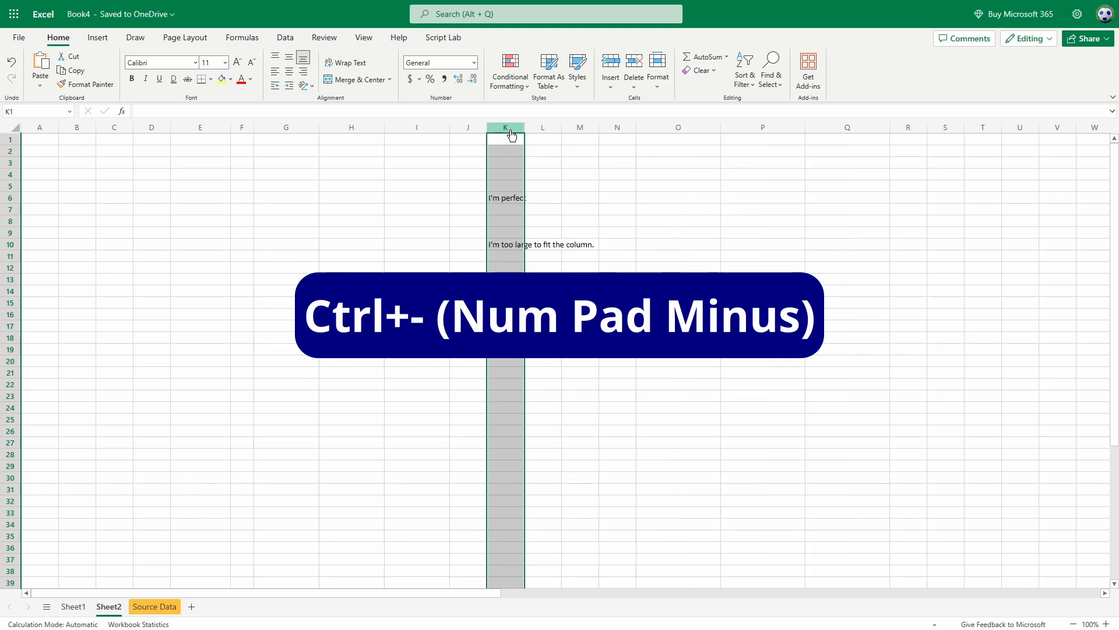
Step: Select columns K through M, insert three sheet columns before them, and delete the three inserted columns
{"action": "left_click_drag", "start_coordinate": [512, 136], "coordinate": [576, 131]}
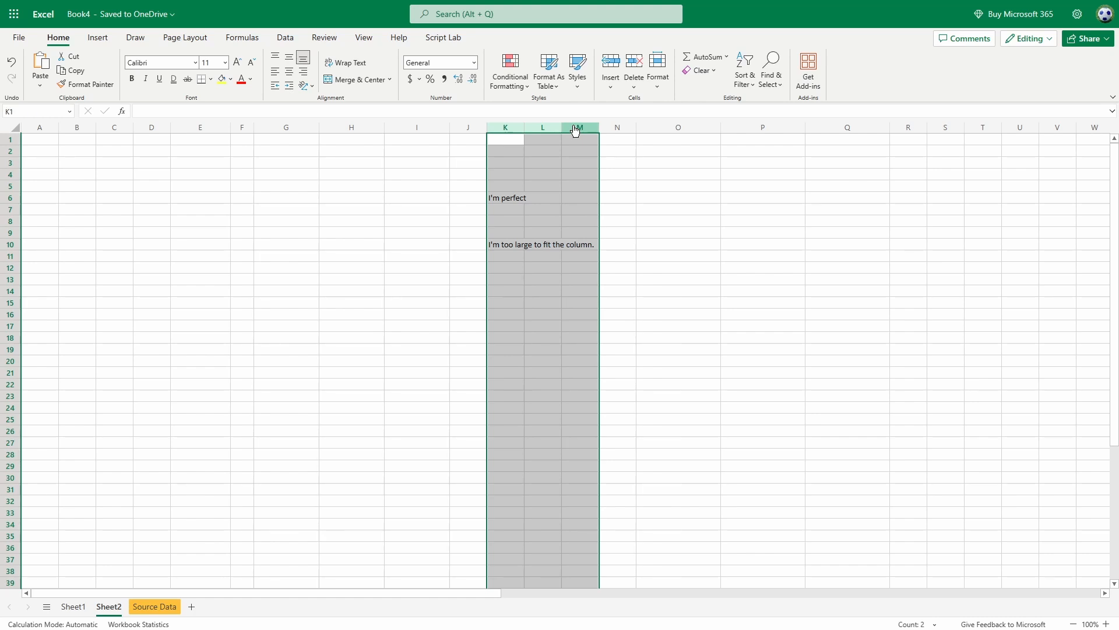
{"action": "left_click", "coordinate": [613, 86]}
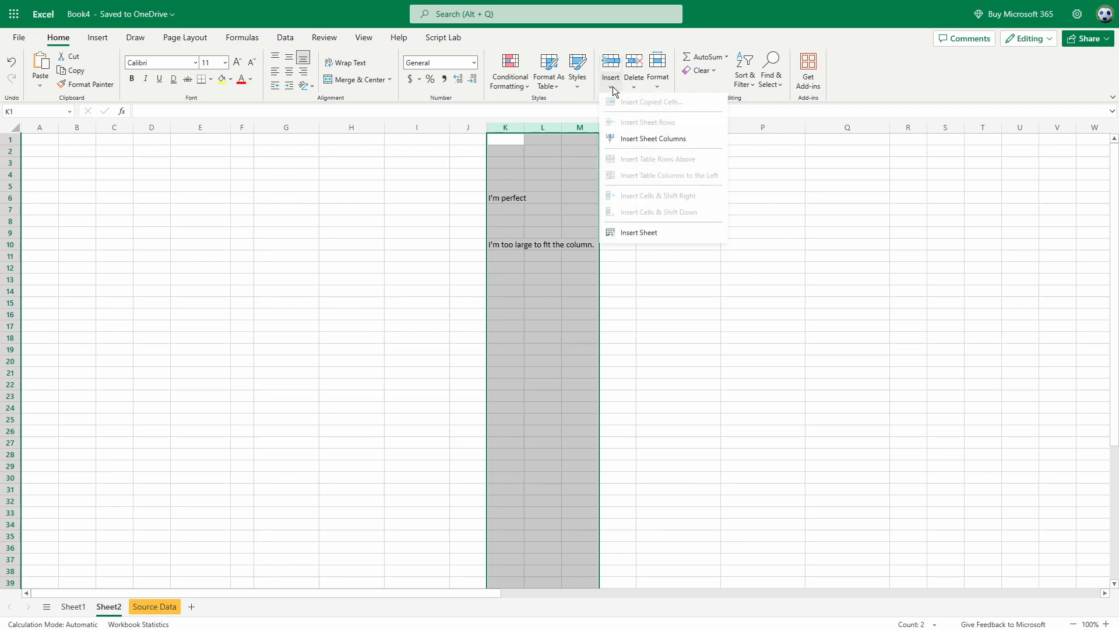
{"action": "left_click", "coordinate": [655, 141]}
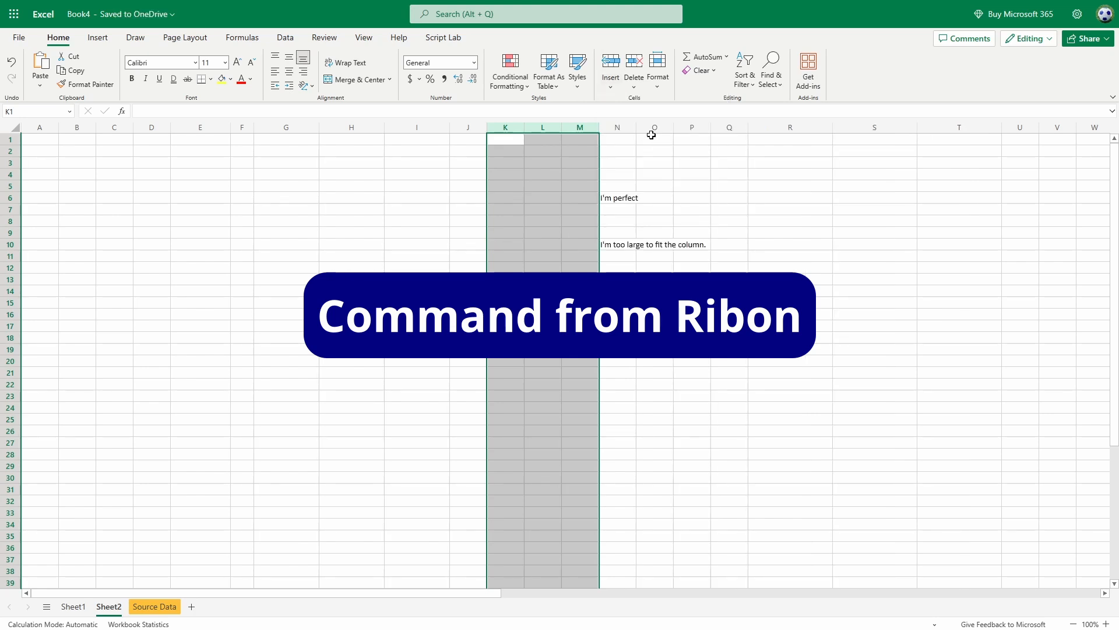
{"action": "left_click", "coordinate": [635, 88]}
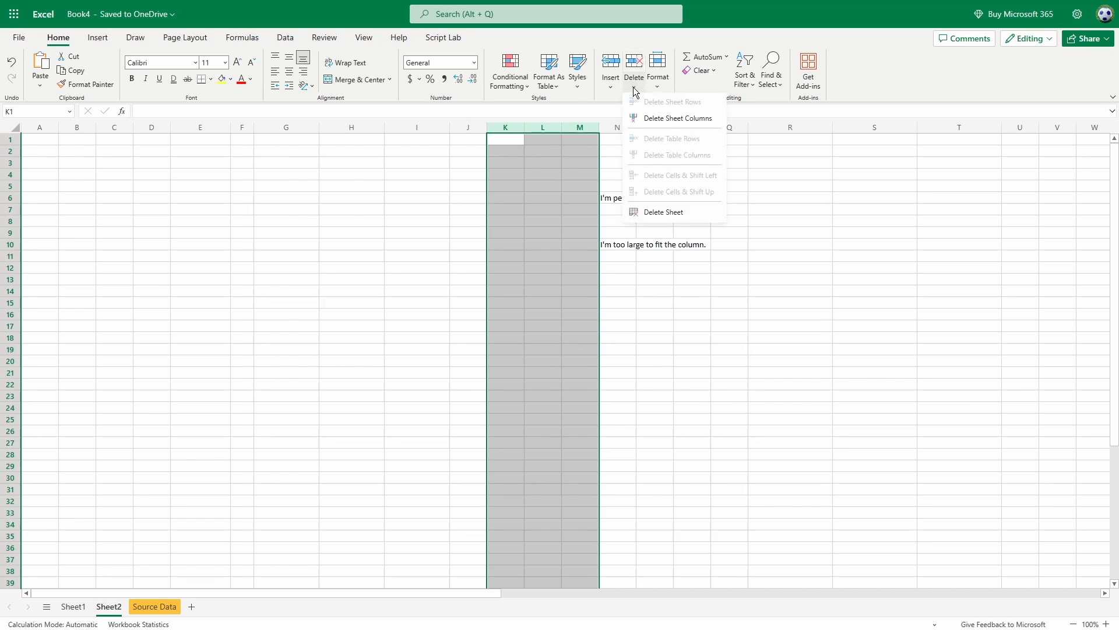
{"action": "left_click", "coordinate": [665, 118]}
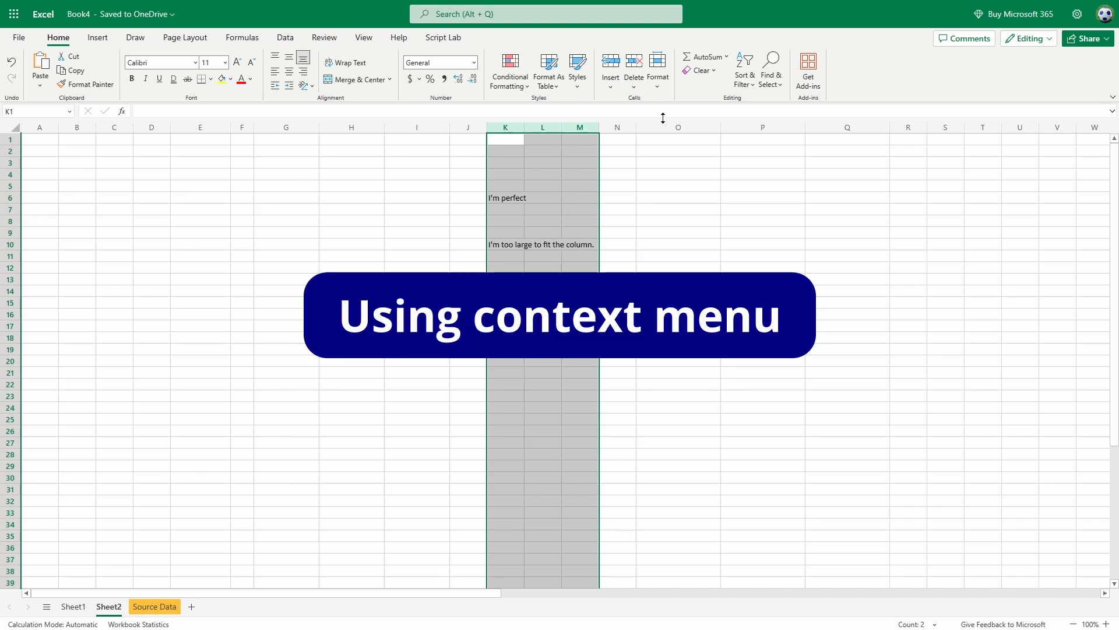
Step: Insert three columns at the selected columns K through M and delete them, doing this twice in a row
{"action": "right_click", "coordinate": [510, 144]}
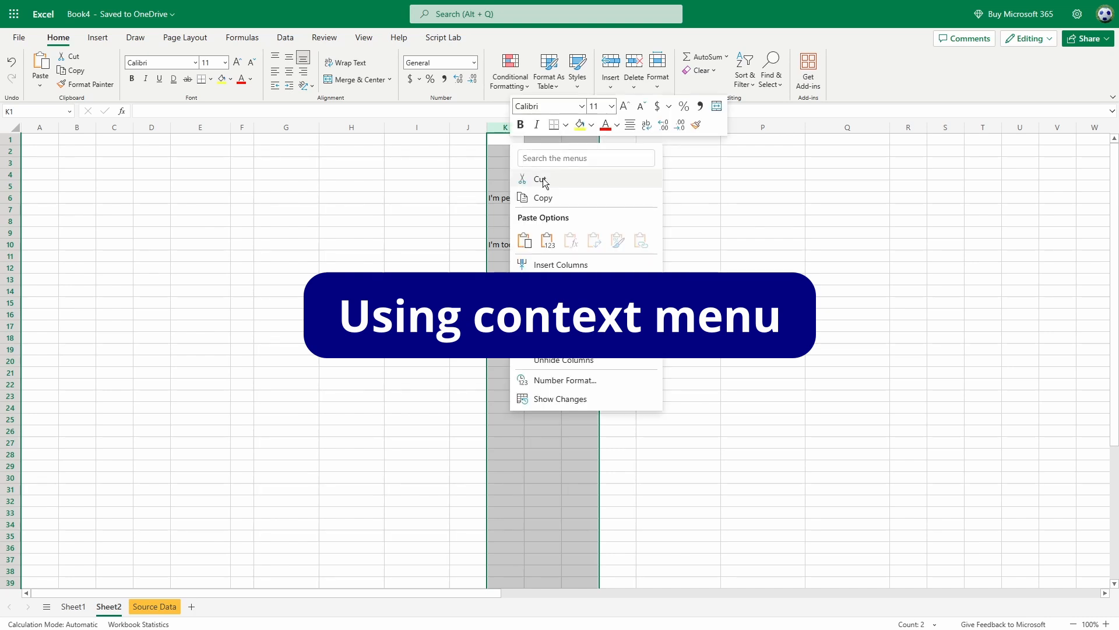
{"action": "left_click", "coordinate": [604, 267]}
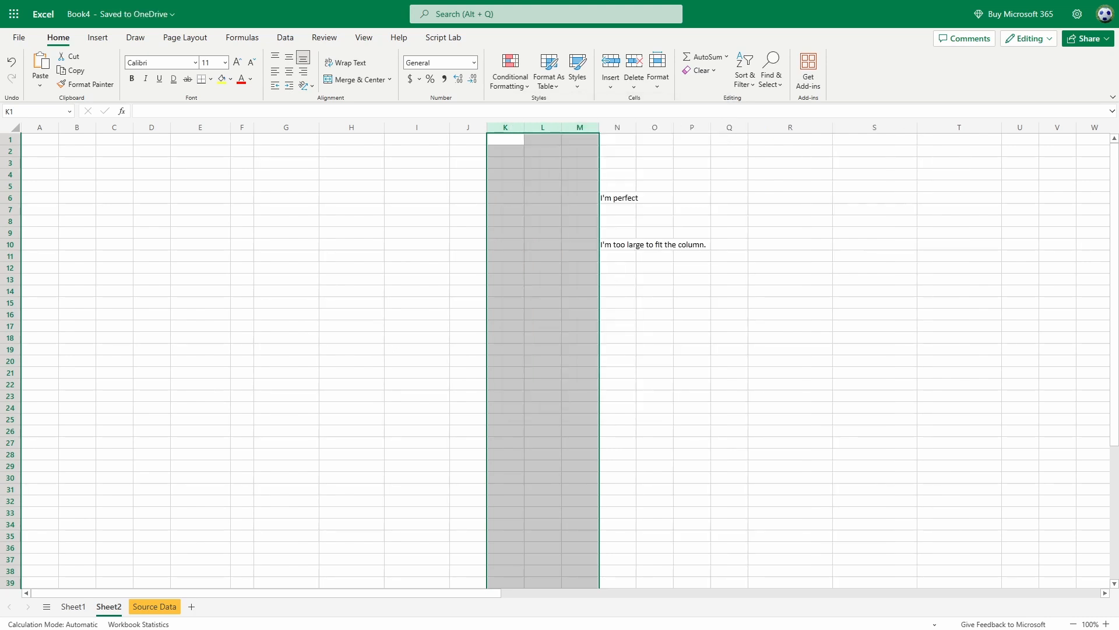
{"action": "right_click", "coordinate": [506, 144]}
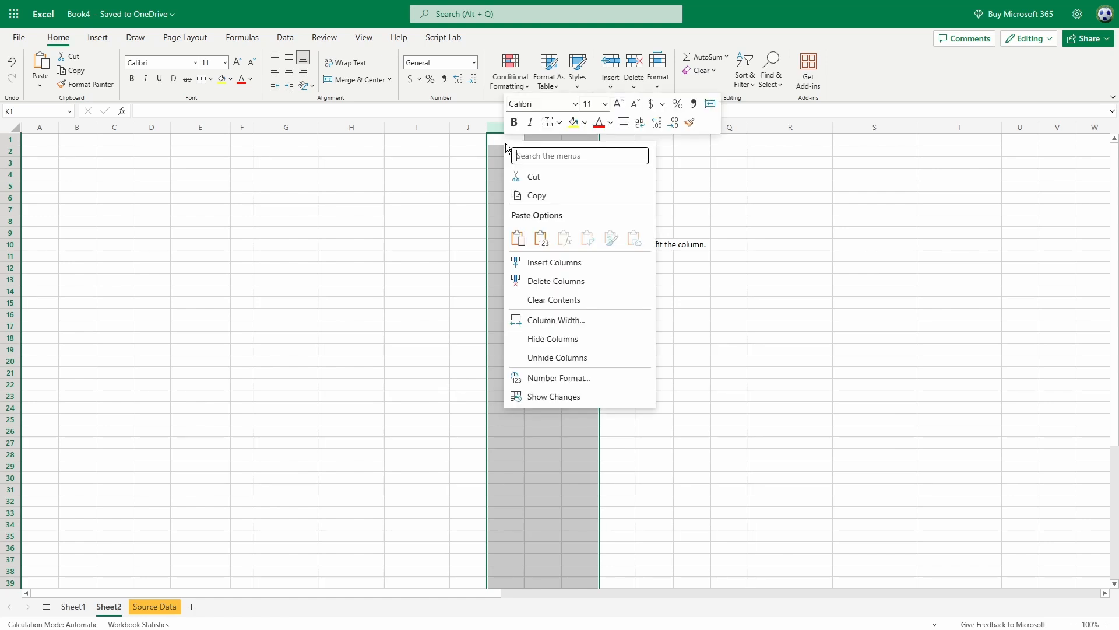
{"action": "left_click", "coordinate": [575, 282]}
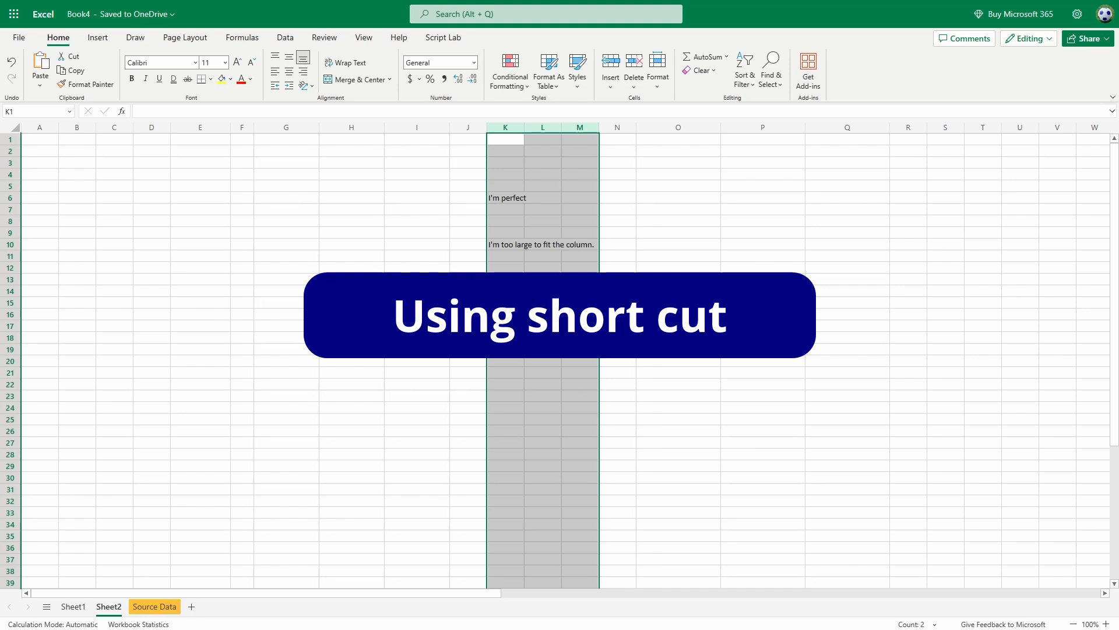
{"action": "key", "text": "ctrl+shift+equal"}
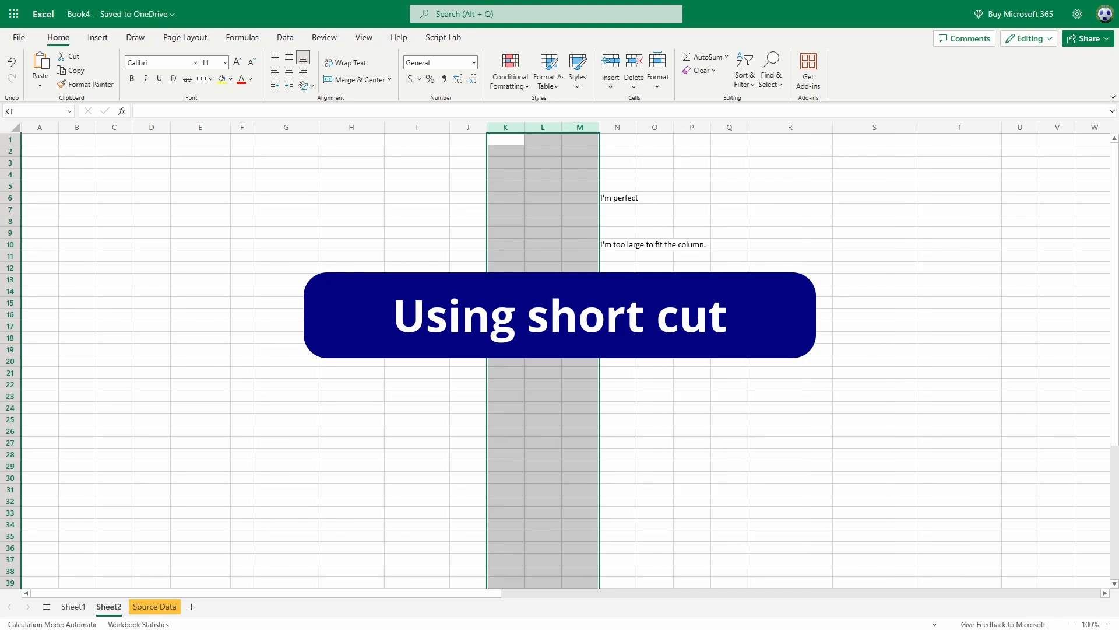
{"action": "key", "text": "ctrl+minus"}
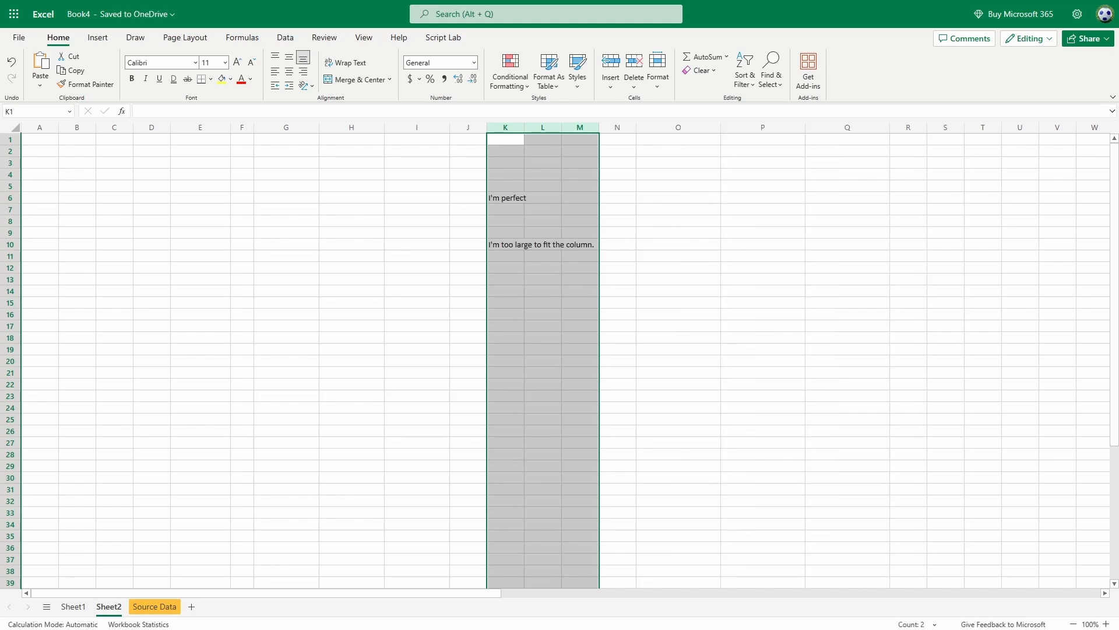
Step: Return to cell A1 on Sheet2 and add a new blank worksheet after it
{"action": "key", "text": "ctrl+Home"}
{"action": "left_click", "coordinate": [191, 606]}
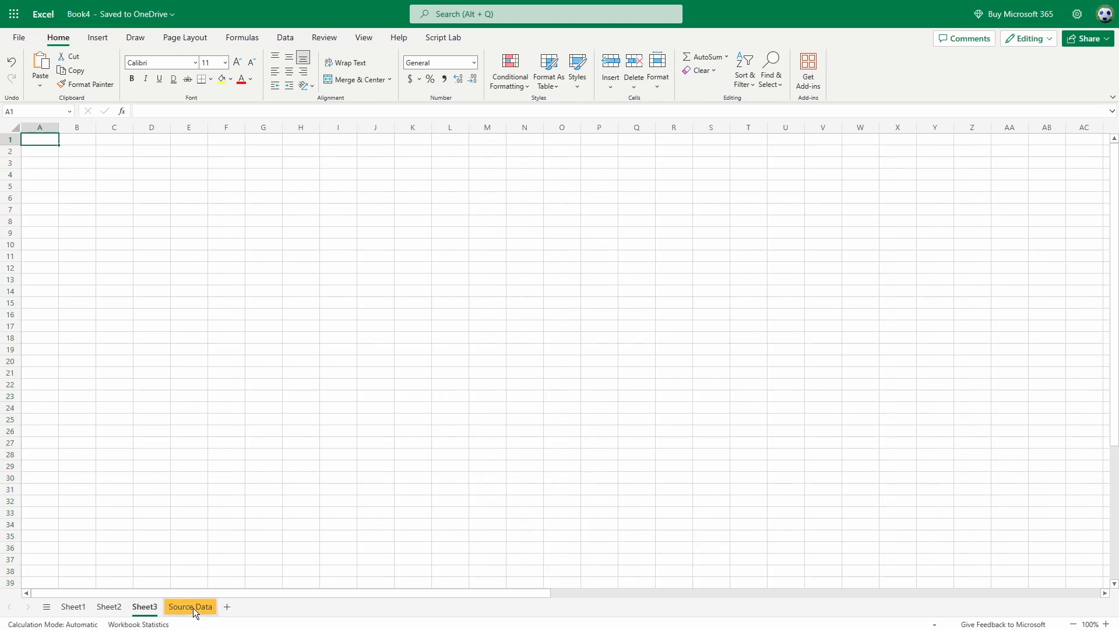
Step: Select the whole of row 5 on the new sheet, and move the selection to row 15
{"action": "left_click", "coordinate": [16, 187]}
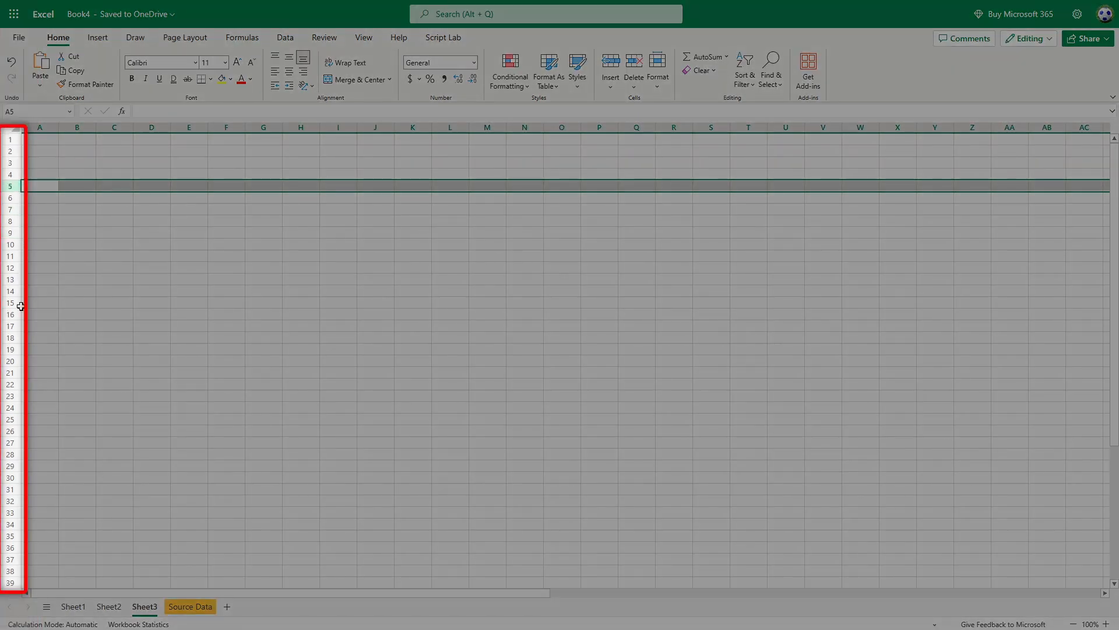
{"action": "left_click", "coordinate": [15, 304]}
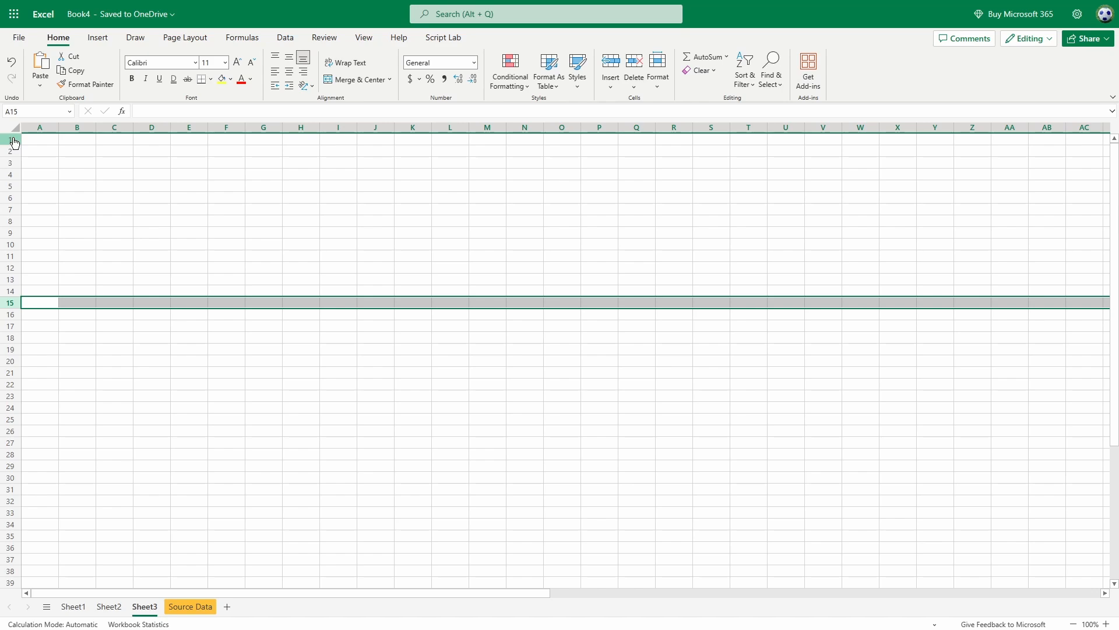
Step: Jump to the last row of the worksheet and back to cell A1
{"action": "key", "text": "ctrl+Down"}
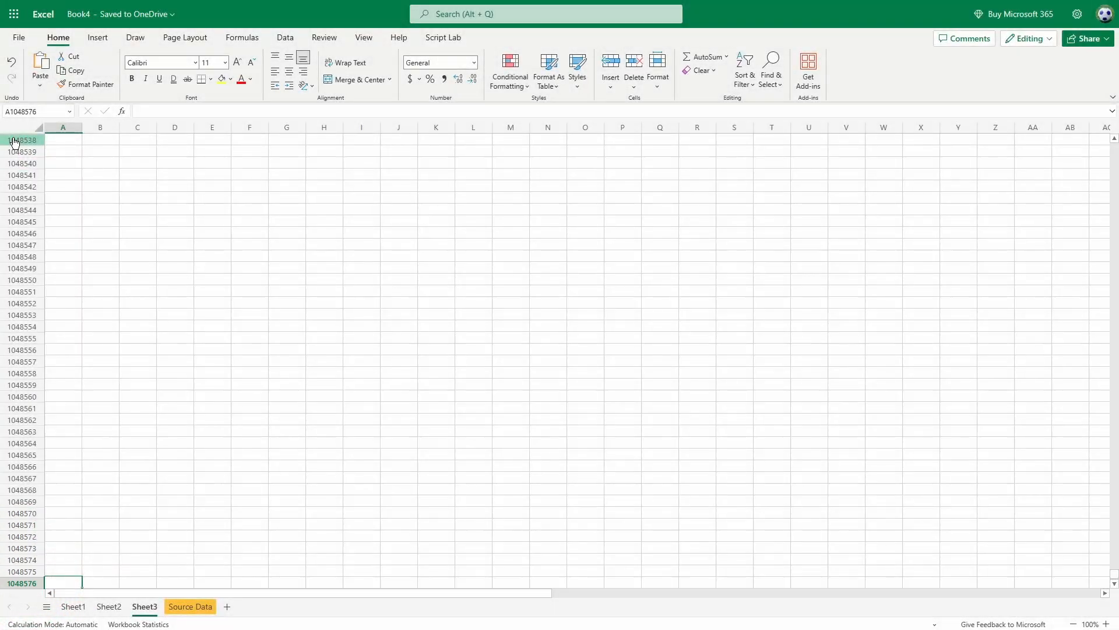
{"action": "key", "text": "ctrl+Up"}
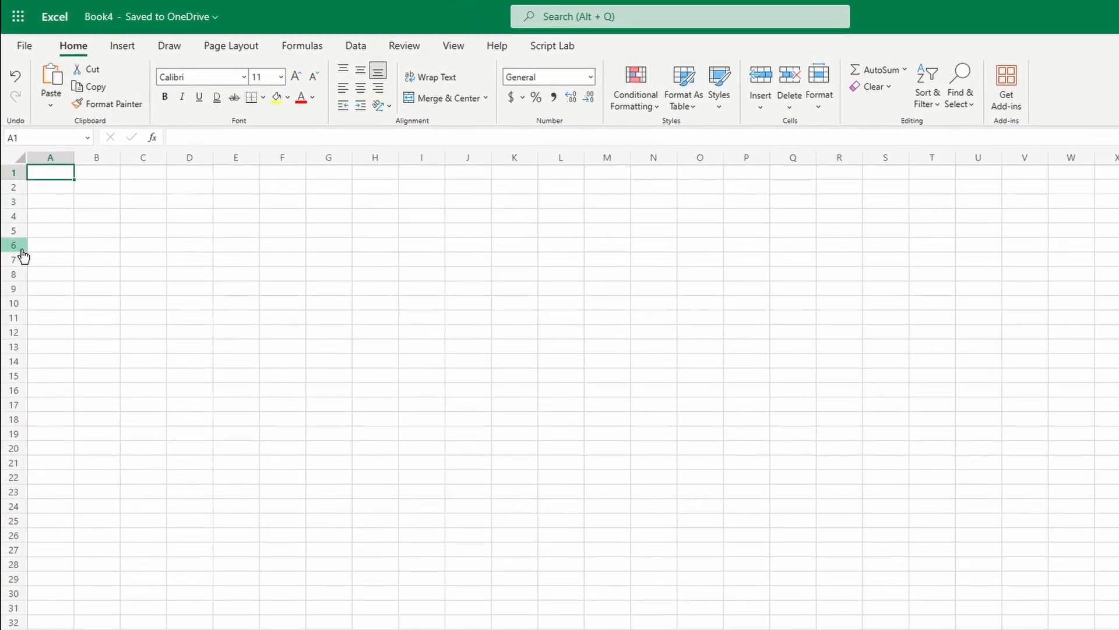
Step: Select the whole of row 6, select the whole of row 11 starting from cell C11, and return to A1
{"action": "left_click", "coordinate": [22, 258]}
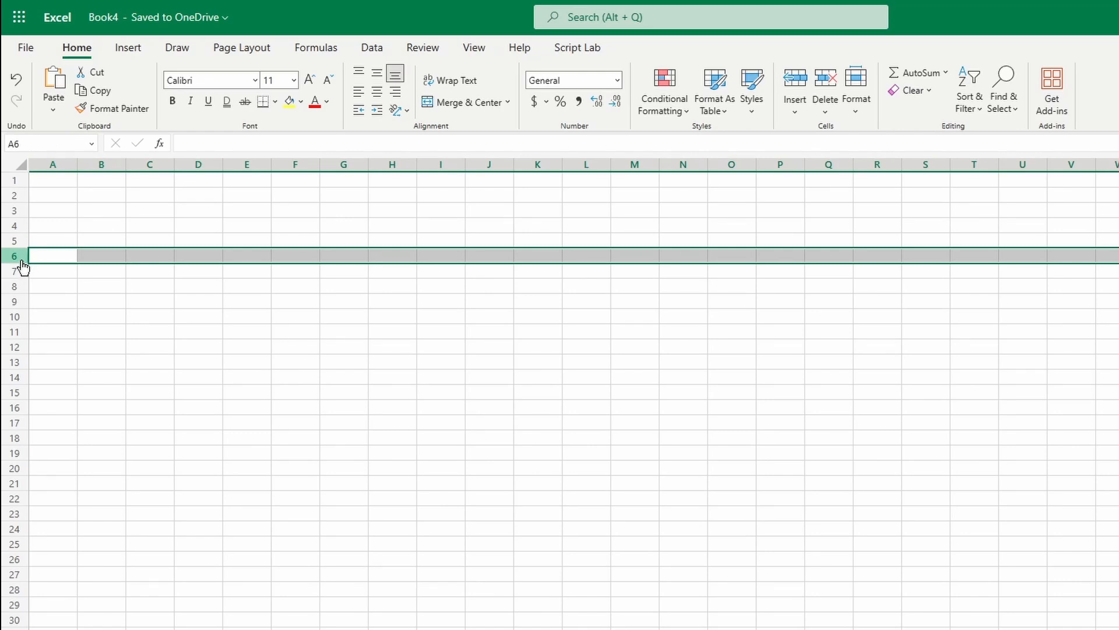
{"action": "key", "text": "Left"}
{"action": "key", "text": "Down"}
{"action": "key", "text": "Down"}
{"action": "key", "text": "Down"}
{"action": "key", "text": "Down"}
{"action": "key", "text": "Down"}
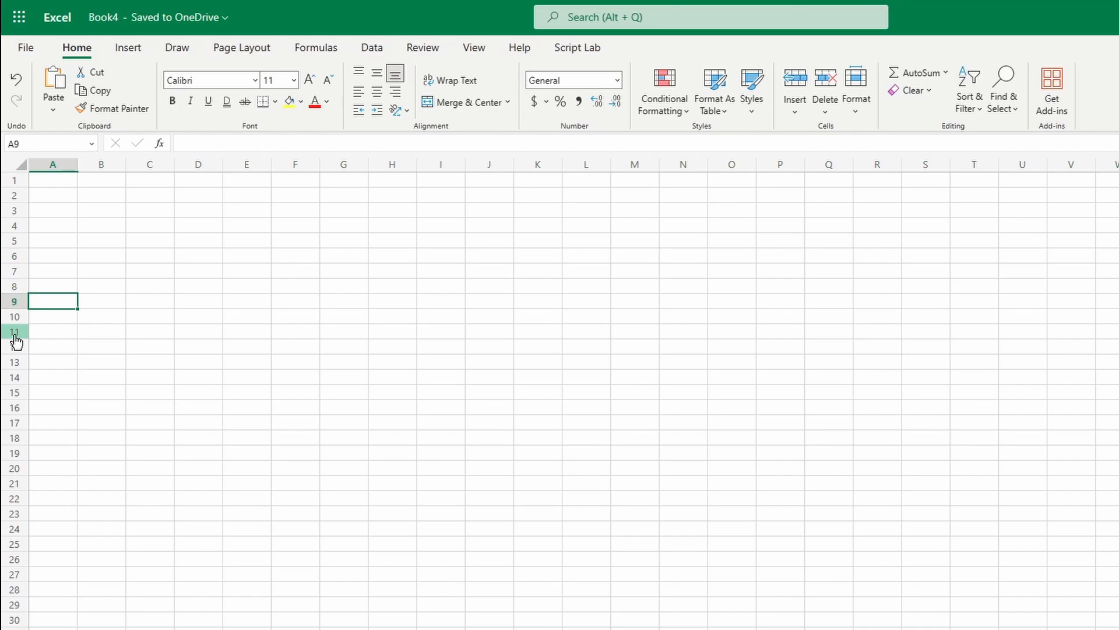
{"action": "key", "text": "Right"}
{"action": "key", "text": "Right"}
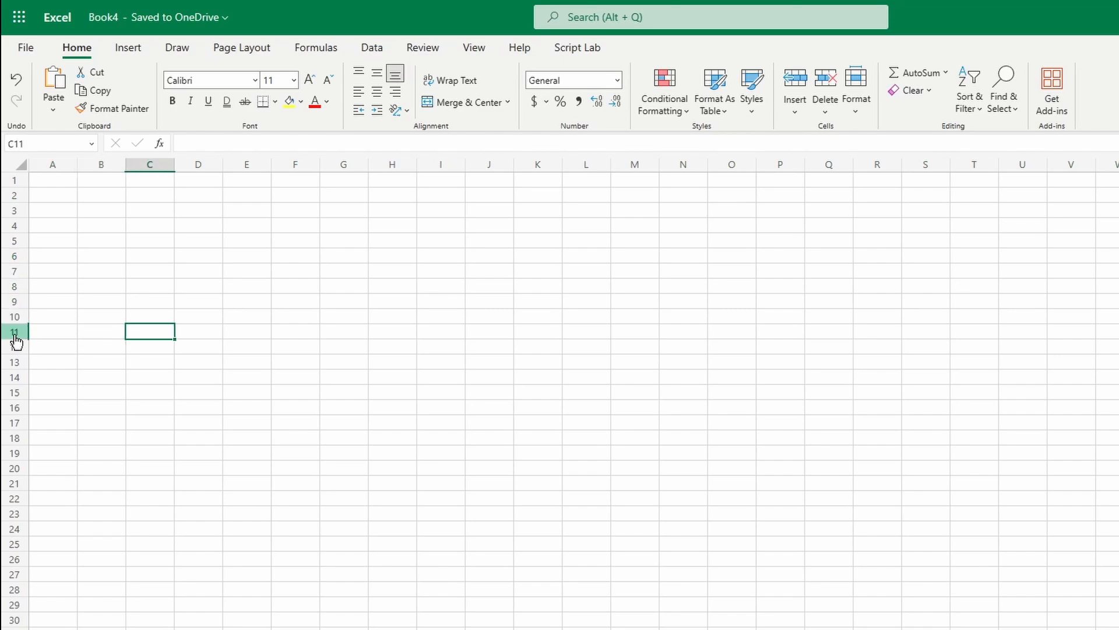
{"action": "key", "text": "shift+space"}
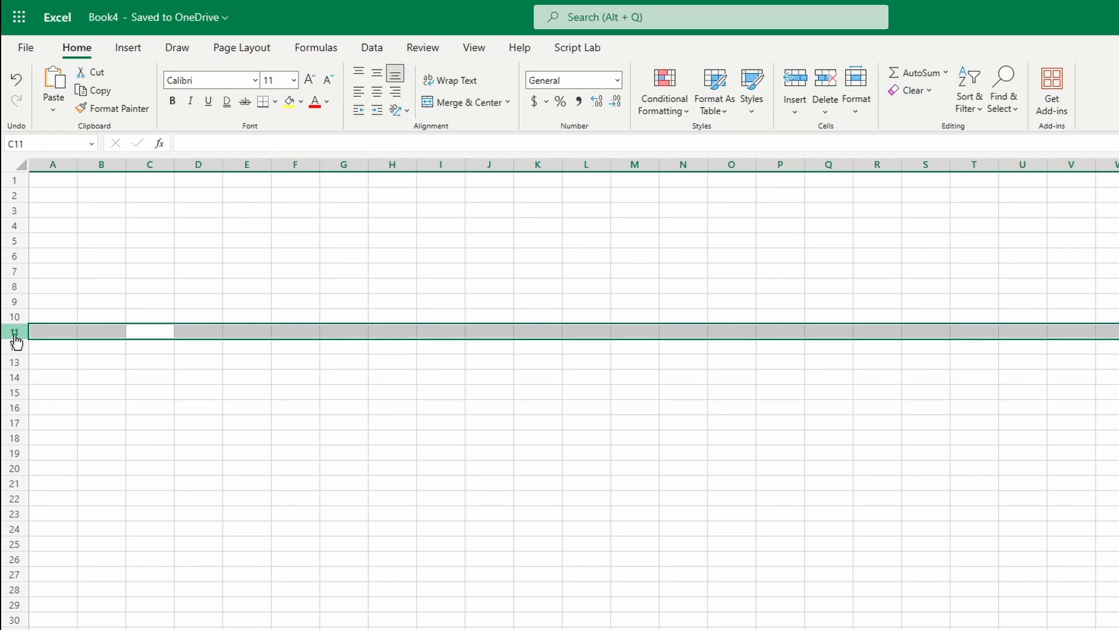
{"action": "key", "text": "ctrl+Home"}
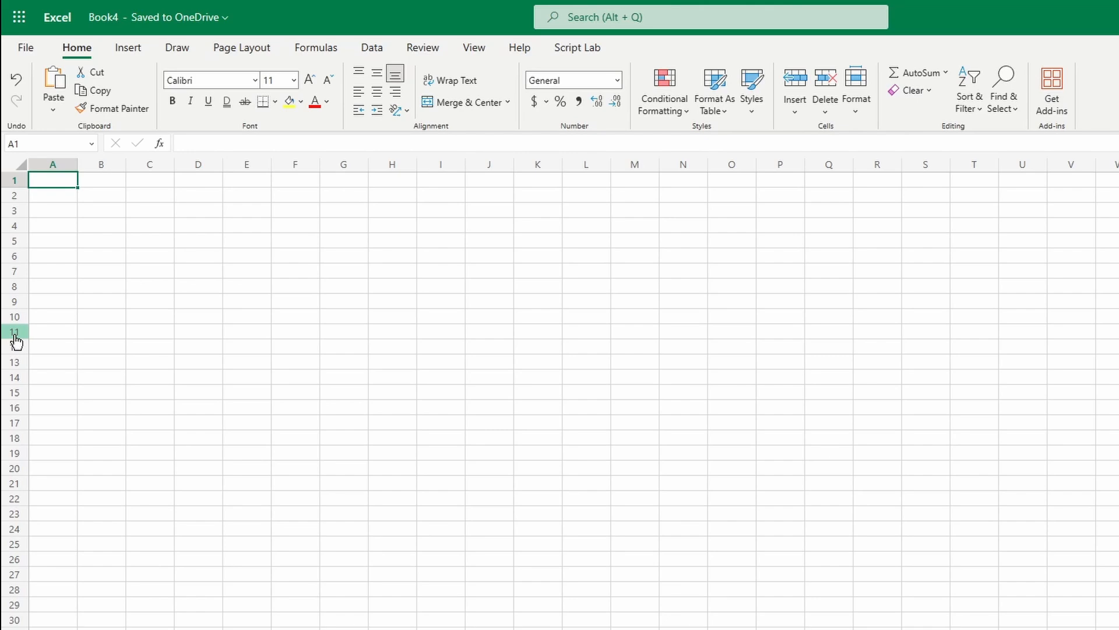
Step: Select adjacent rows 6 through 12, select non-adjacent rows 6, 10 and 16, and return to cell A1
{"action": "left_click_drag", "start_coordinate": [15, 257], "coordinate": [18, 356]}
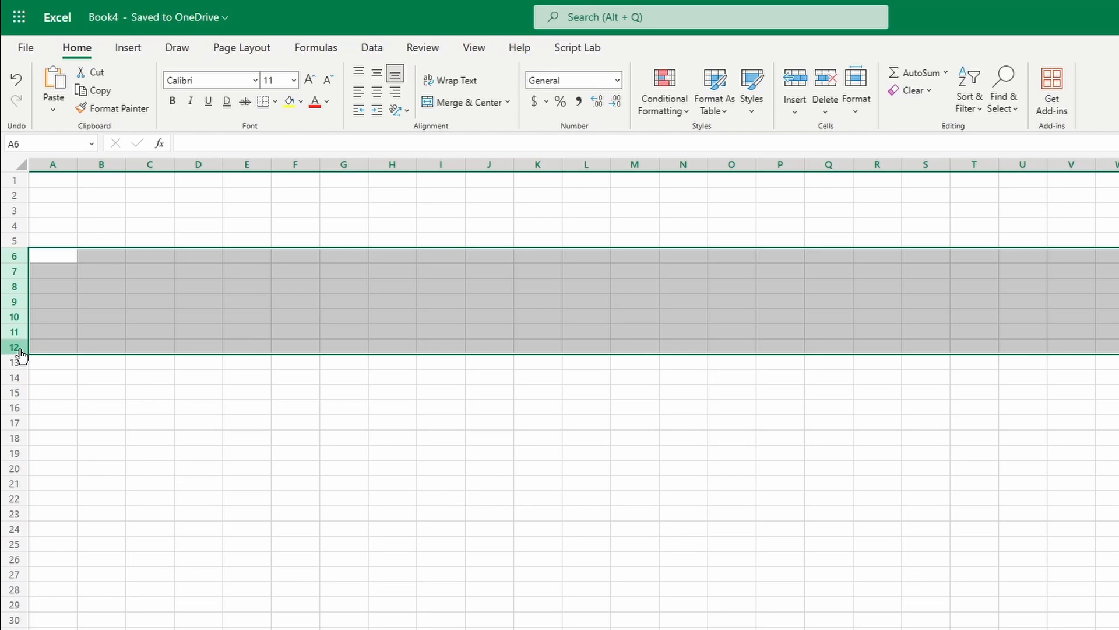
{"action": "key", "text": "ctrl+Home"}
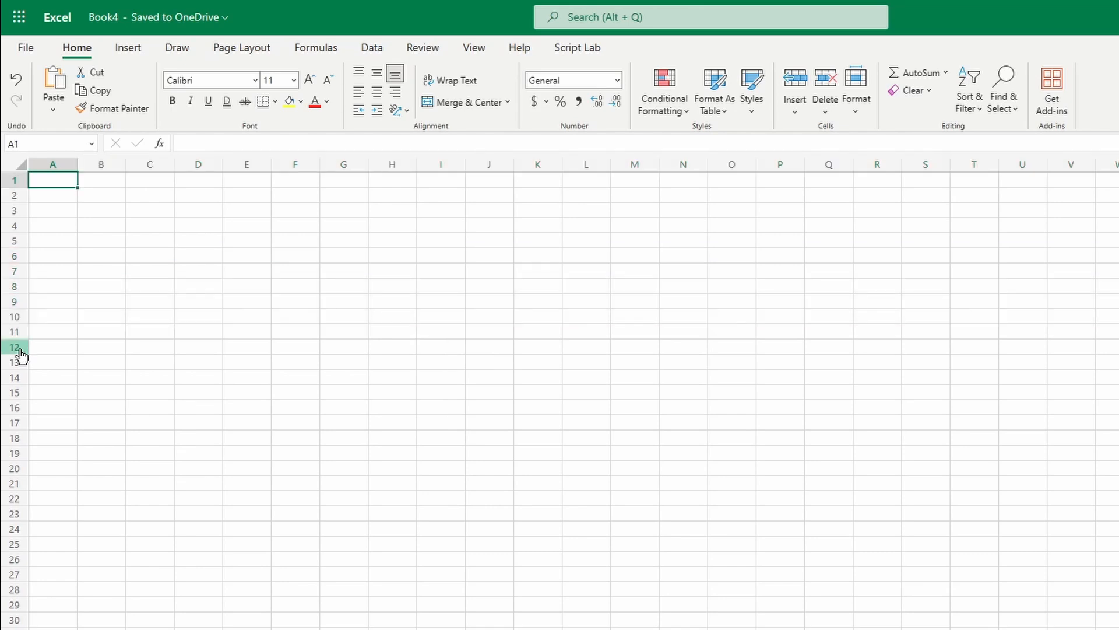
{"action": "left_click", "coordinate": [19, 259]}
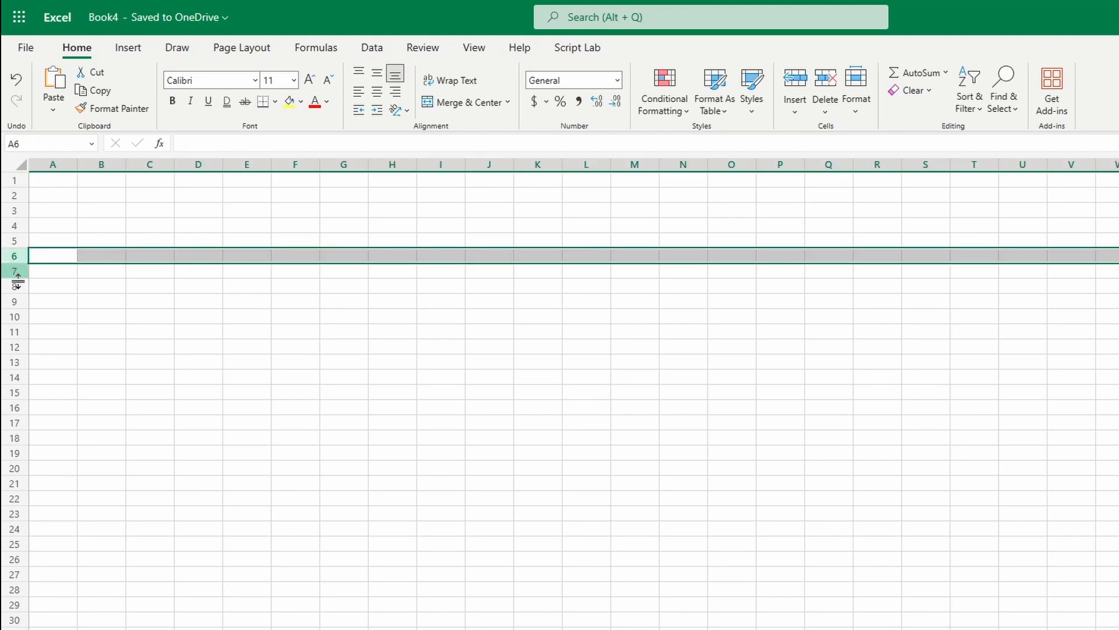
{"action": "left_click", "coordinate": [19, 317], "text": "ctrl"}
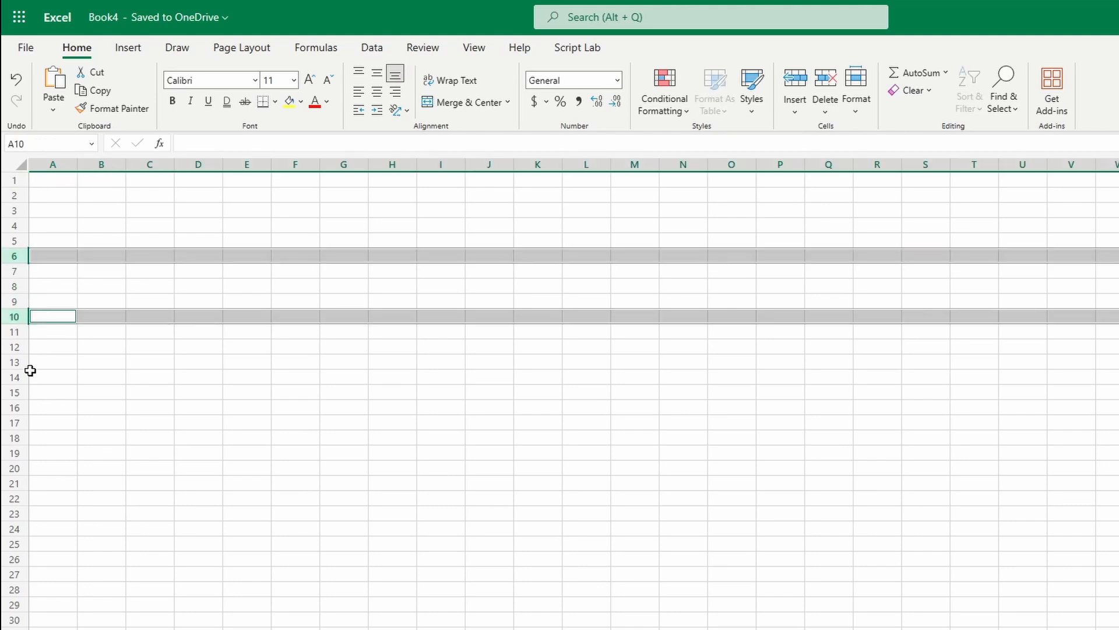
{"action": "left_click", "coordinate": [20, 411], "text": "ctrl"}
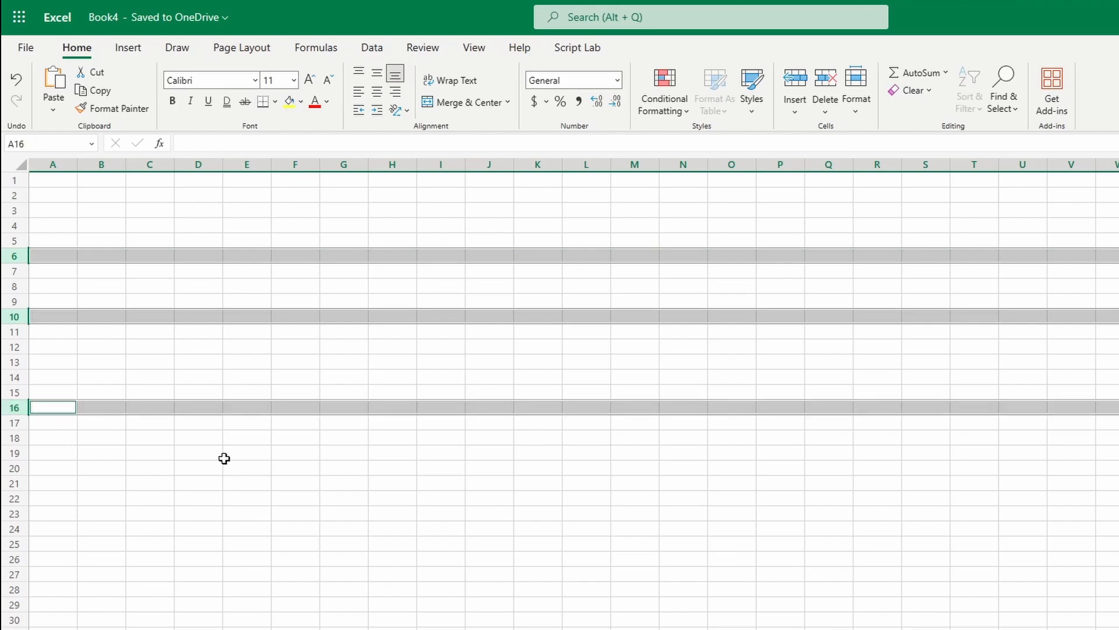
{"action": "key", "text": "ctrl+Home"}
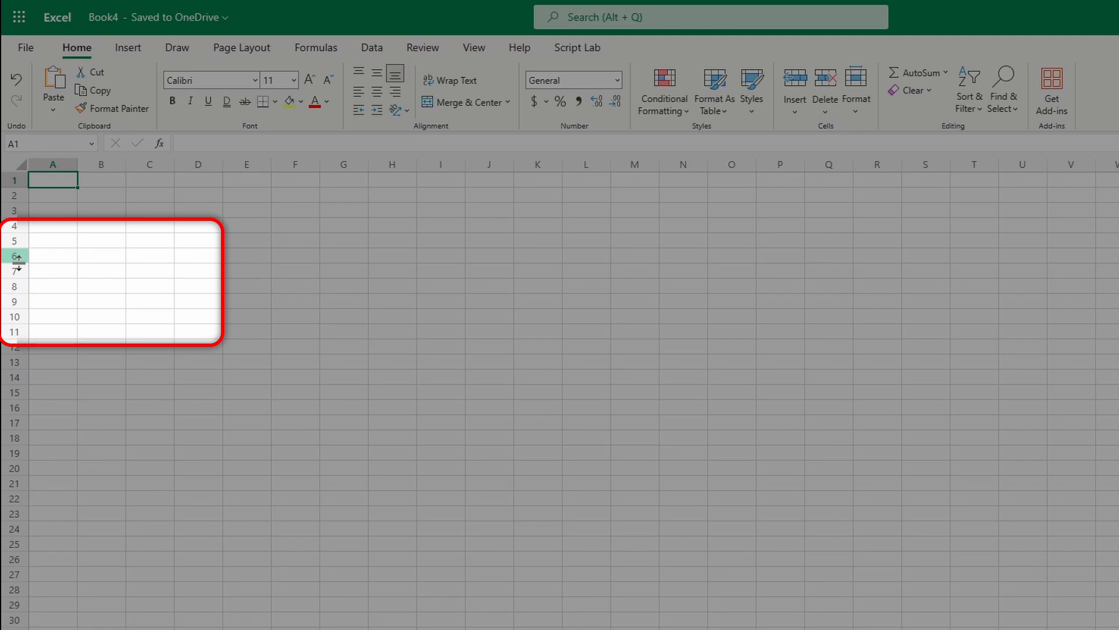
Step: Make row 6 about one and a half times and row 20 about three times the default row height
{"action": "left_click_drag", "start_coordinate": [18, 264], "coordinate": [18, 273]}
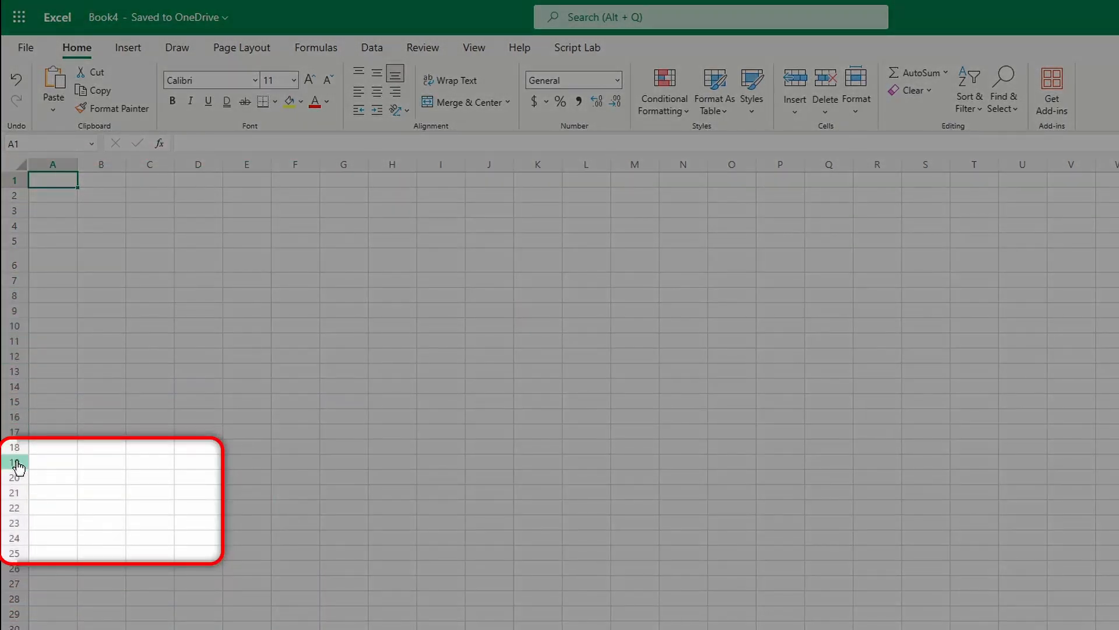
{"action": "left_click_drag", "start_coordinate": [17, 487], "coordinate": [17, 519]}
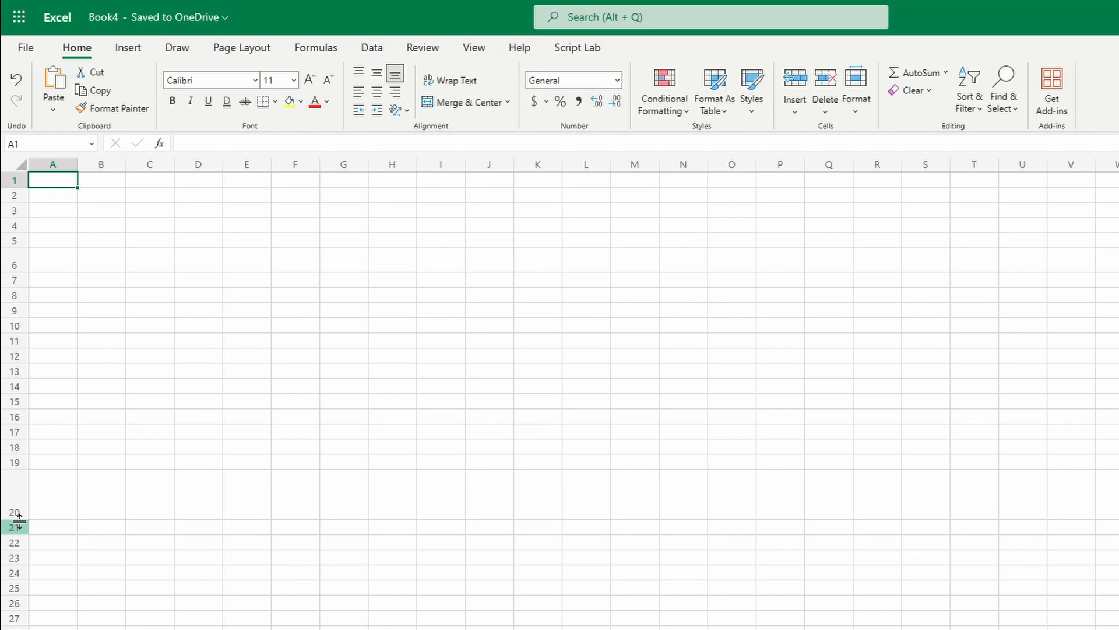
Step: Shrink rows 8 through 10 together to less than half of the default row height
{"action": "left_click", "coordinate": [47, 298]}
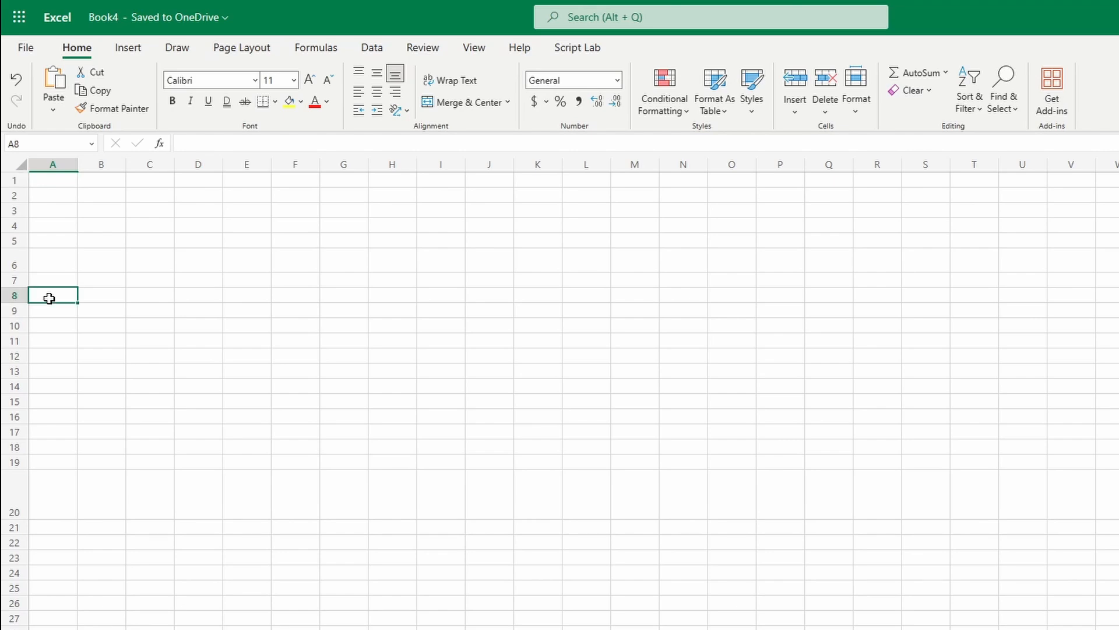
{"action": "left_click", "coordinate": [16, 297]}
{"action": "left_click_drag", "start_coordinate": [15, 303], "coordinate": [21, 330]}
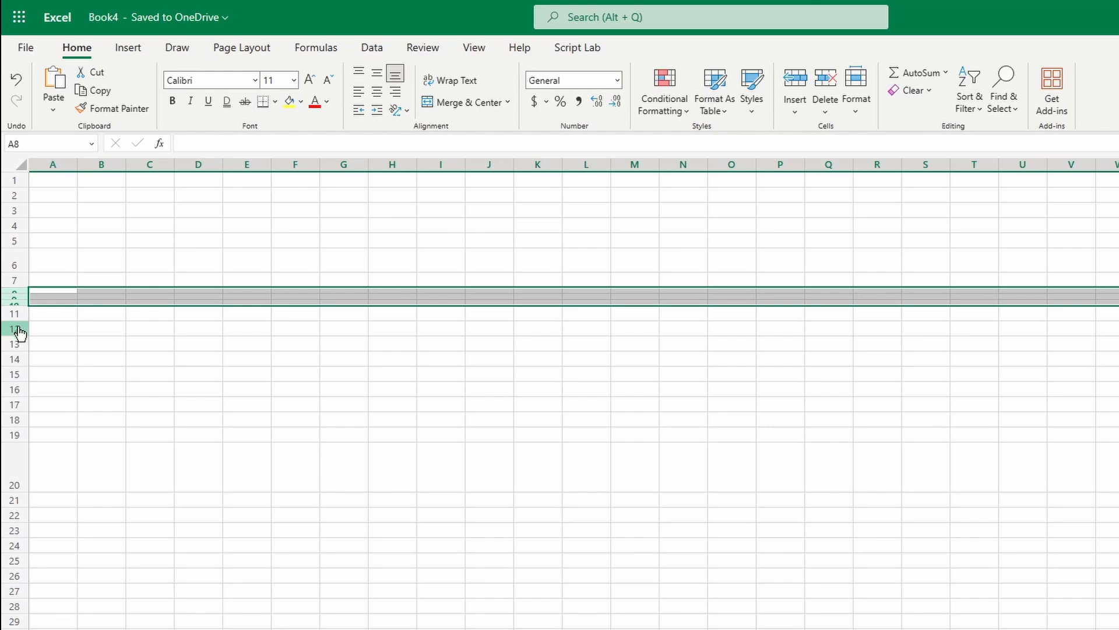
Step: Set the height of row 12 to exactly 20 in default units
{"action": "left_click", "coordinate": [16, 332]}
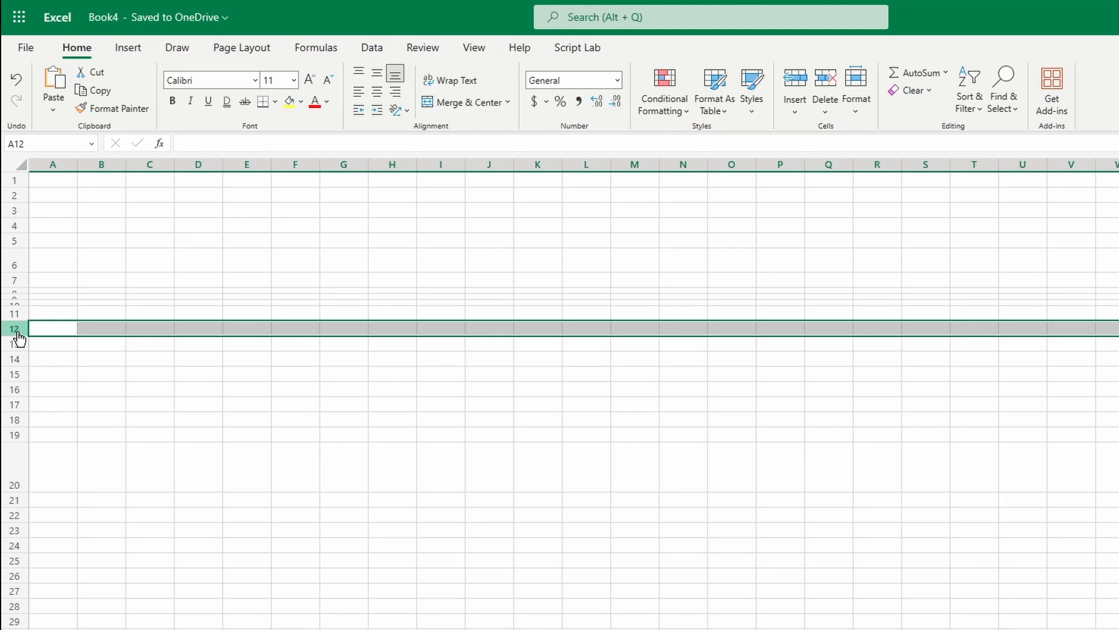
{"action": "right_click", "coordinate": [18, 337]}
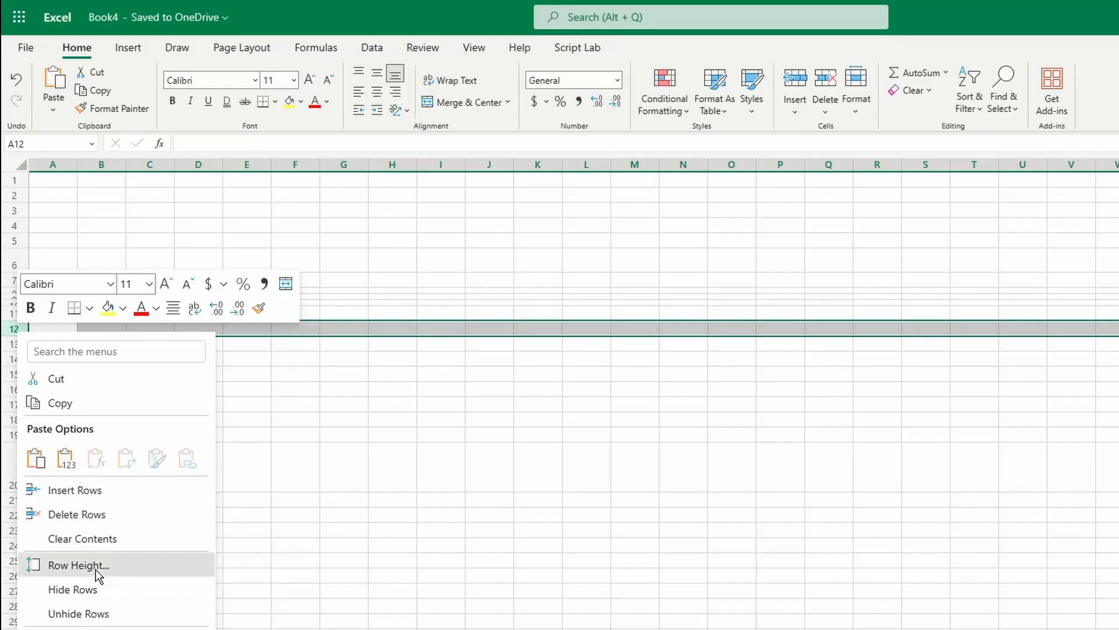
{"action": "left_click", "coordinate": [82, 565]}
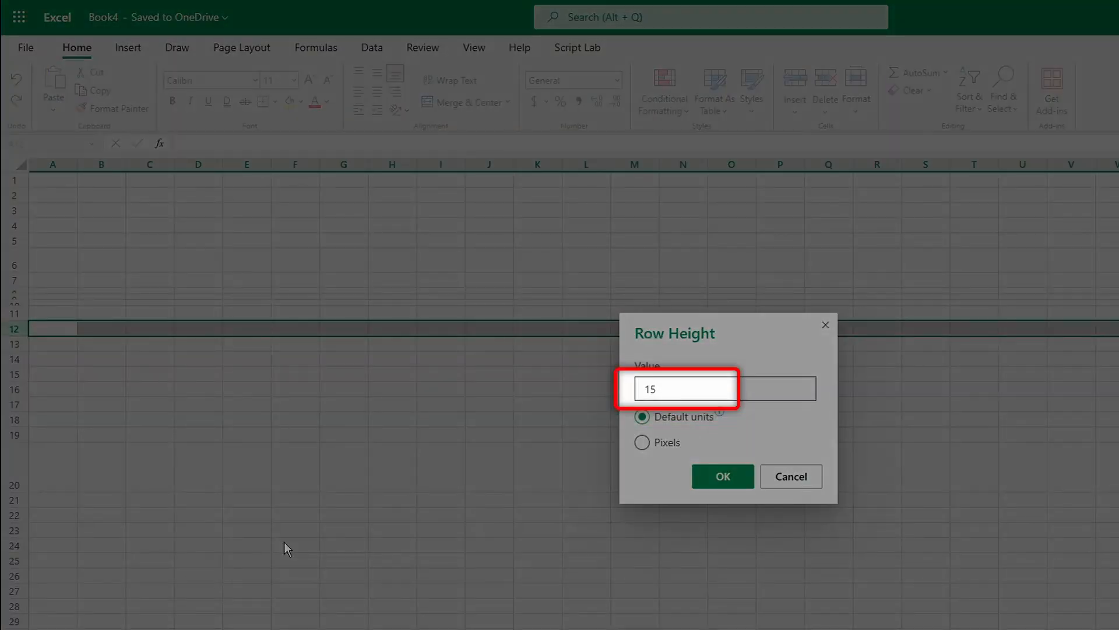
{"action": "key", "text": "BackSpace"}
{"action": "key", "text": "BackSpace"}
{"action": "type", "text": "20"}
{"action": "key", "text": "Return"}
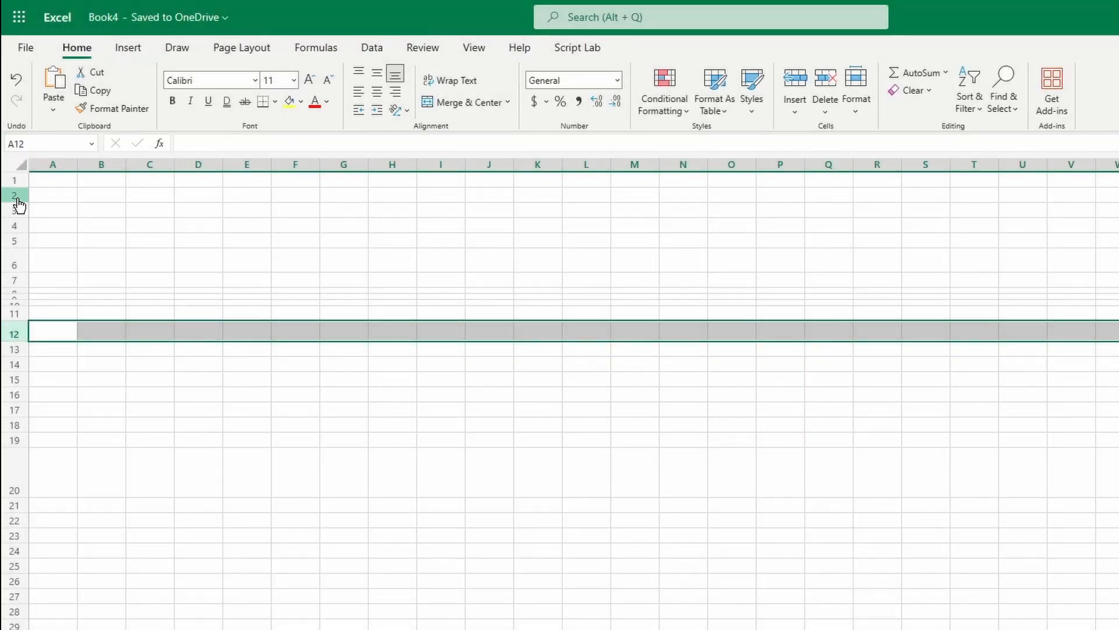
Step: Set the height of rows 2 through 4 together to 30 in default units
{"action": "left_click_drag", "start_coordinate": [17, 200], "coordinate": [28, 229]}
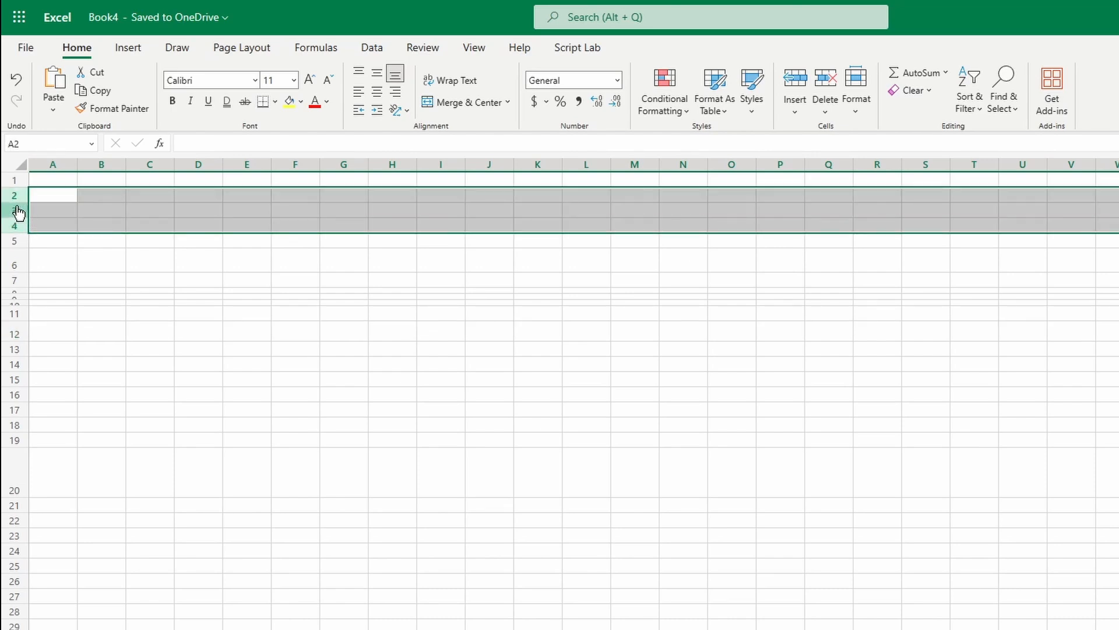
{"action": "right_click", "coordinate": [17, 213]}
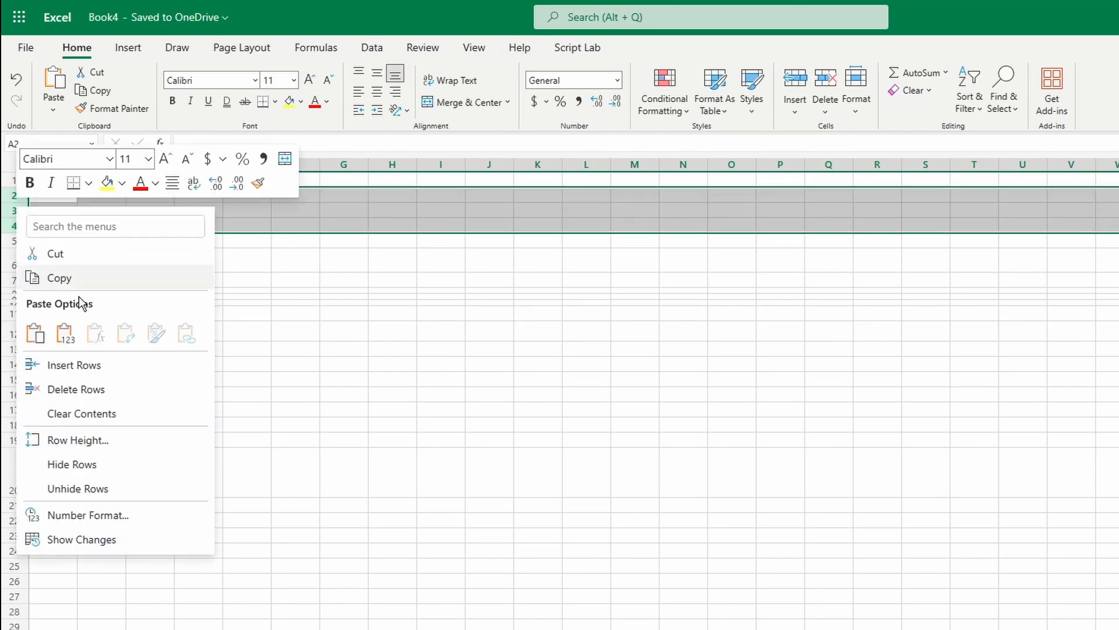
{"action": "left_click", "coordinate": [111, 443]}
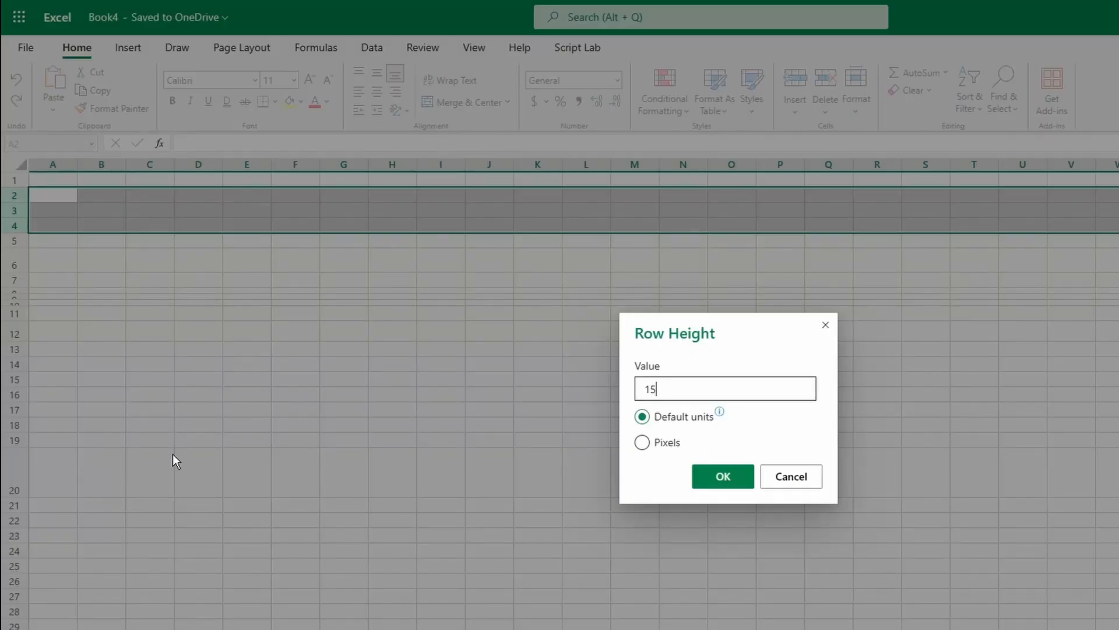
{"action": "left_click_drag", "start_coordinate": [671, 385], "coordinate": [645, 385]}
{"action": "type", "text": "30"}
{"action": "key", "text": "Return"}
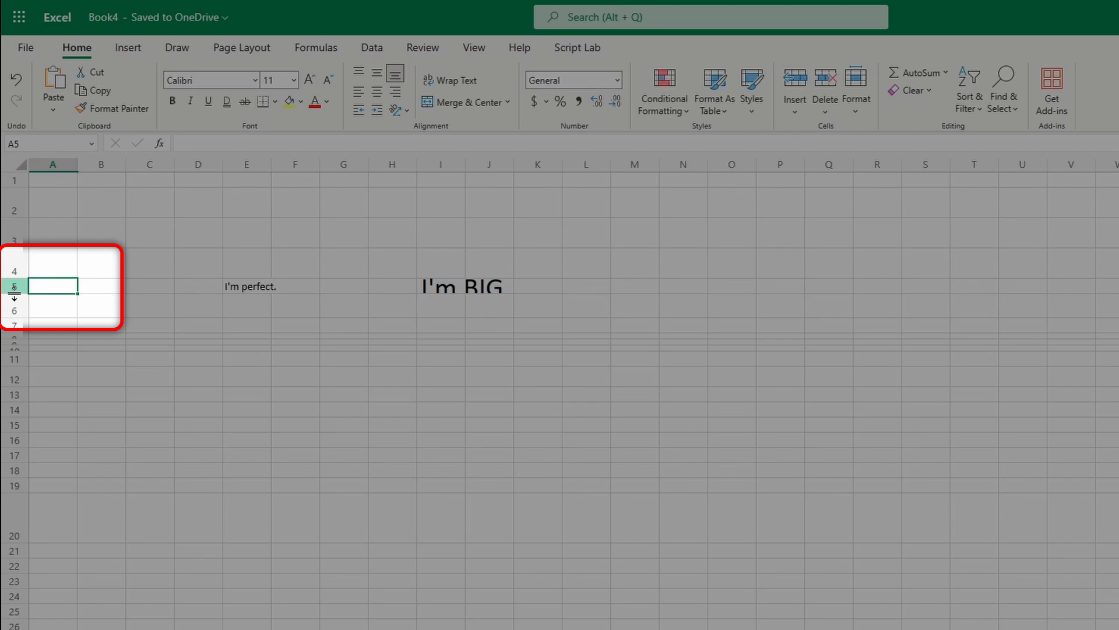
Step: Auto-fit the height of row 5 to its large text, and undo the change
{"action": "double_click", "coordinate": [14, 294]}
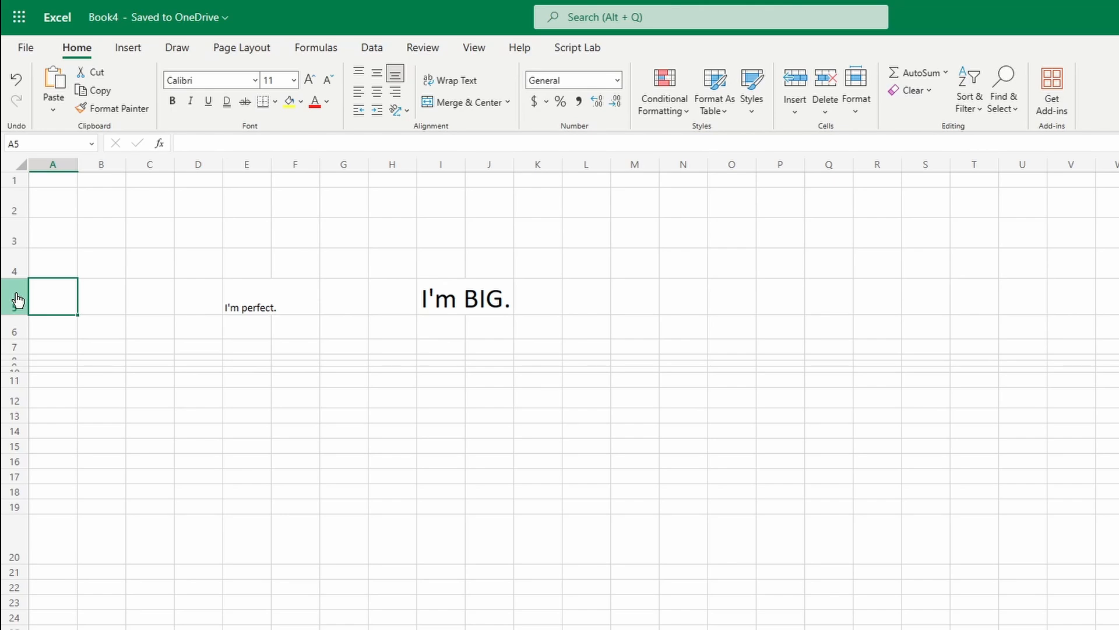
{"action": "key", "text": "ctrl+z"}
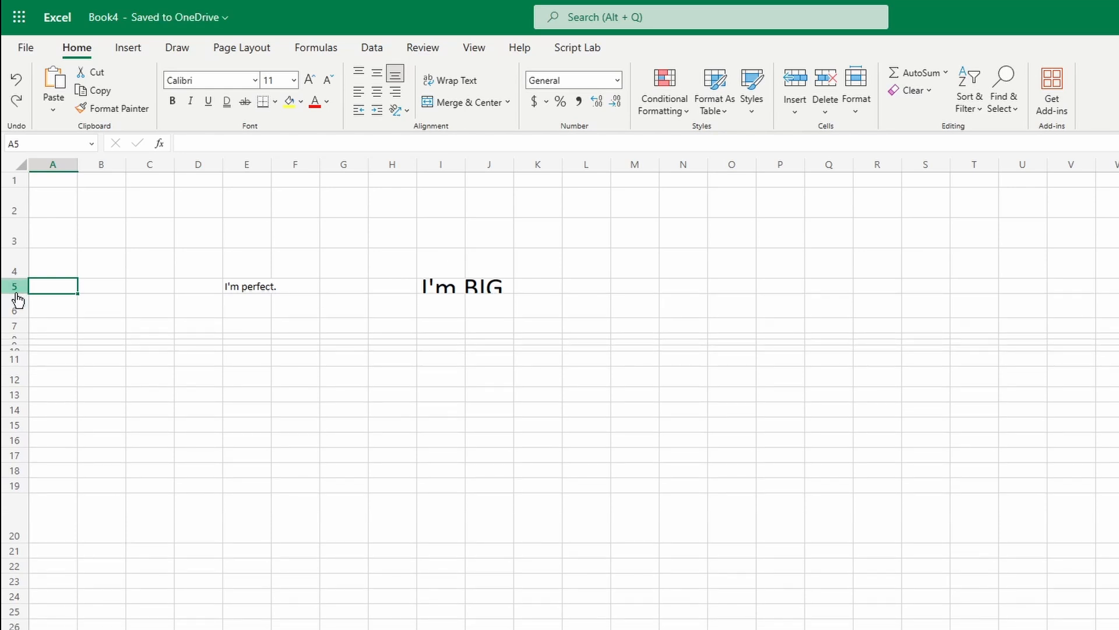
Step: Select the whole of row 5 and apply Auto Fit Row Height to it
{"action": "left_click", "coordinate": [17, 291]}
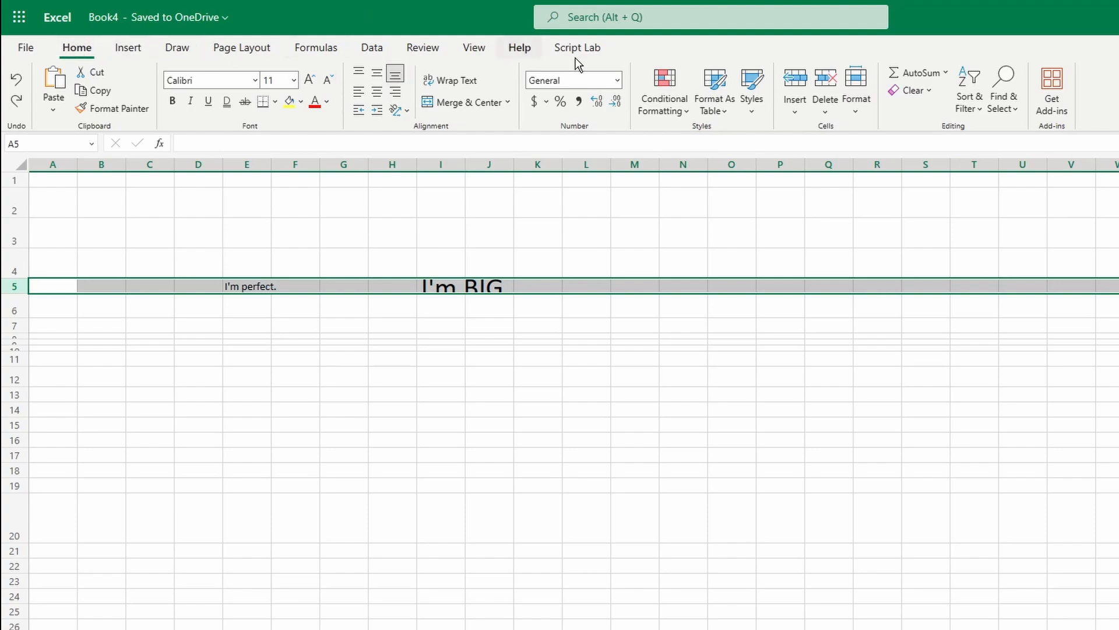
{"action": "left_click", "coordinate": [857, 110]}
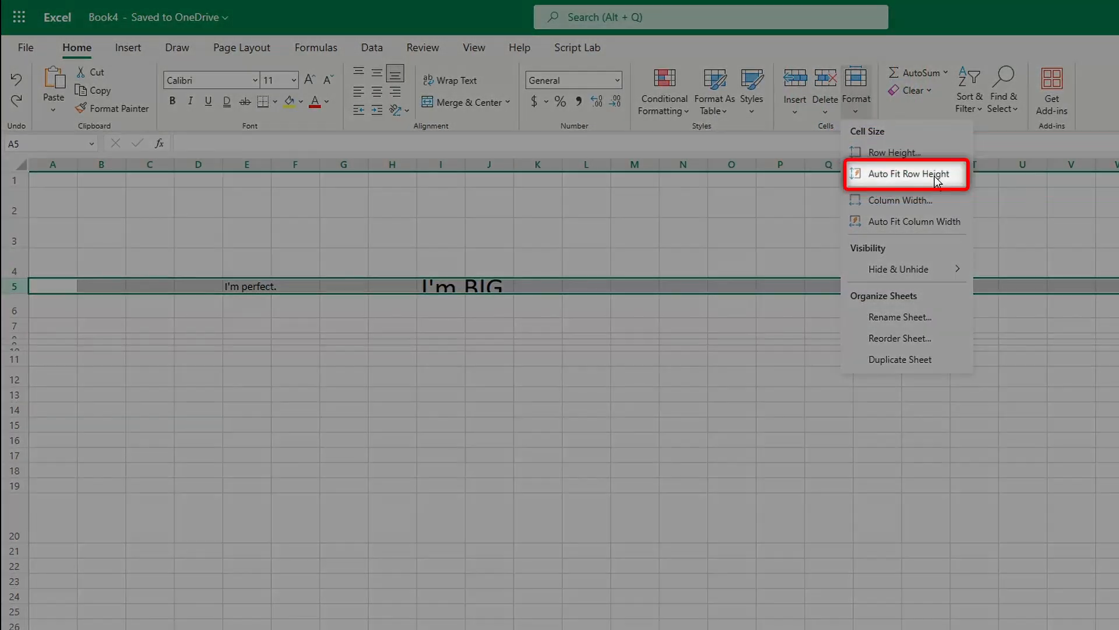
{"action": "left_click", "coordinate": [930, 176]}
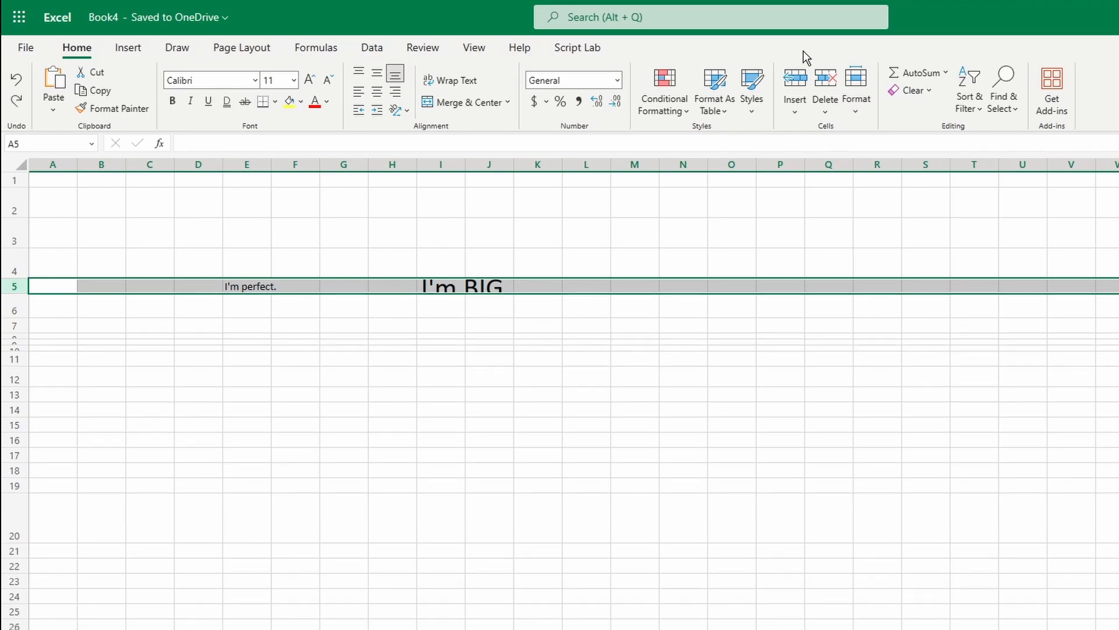
Step: Auto-fit the selected row 5 again so its height matches the "I'm BIG." text
{"action": "key", "text": "alt"}
{"action": "key", "text": "h"}
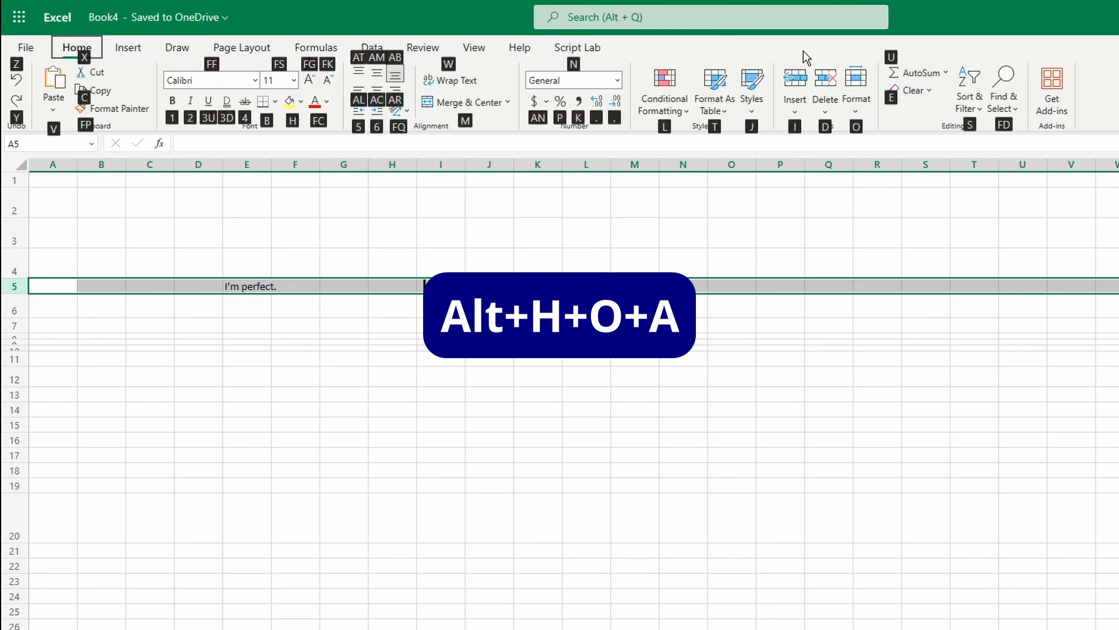
{"action": "key", "text": "o"}
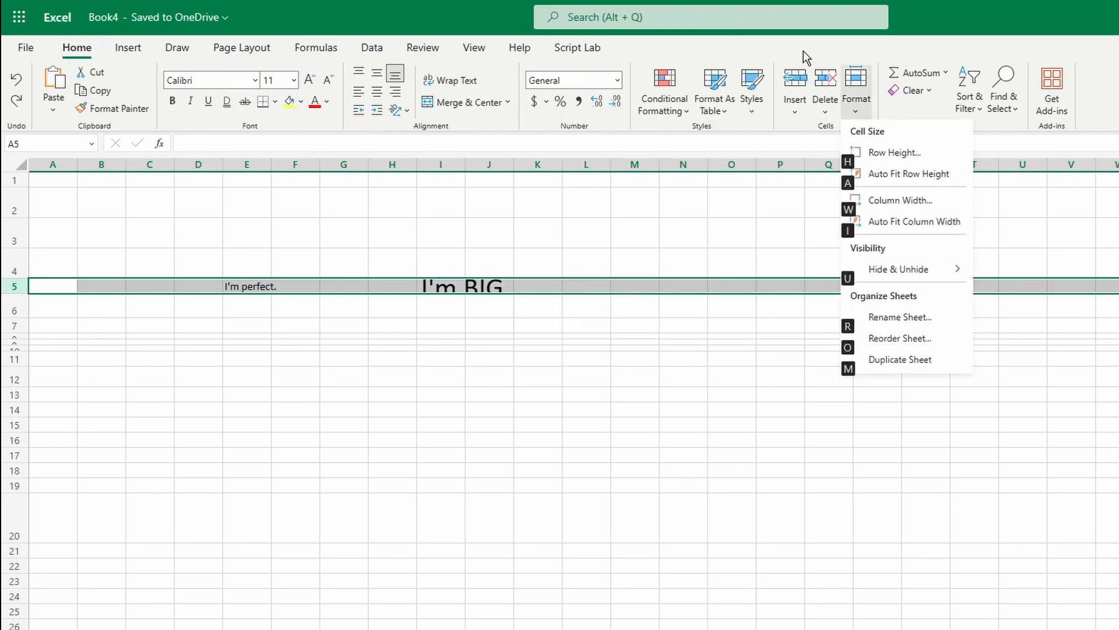
{"action": "key", "text": "a"}
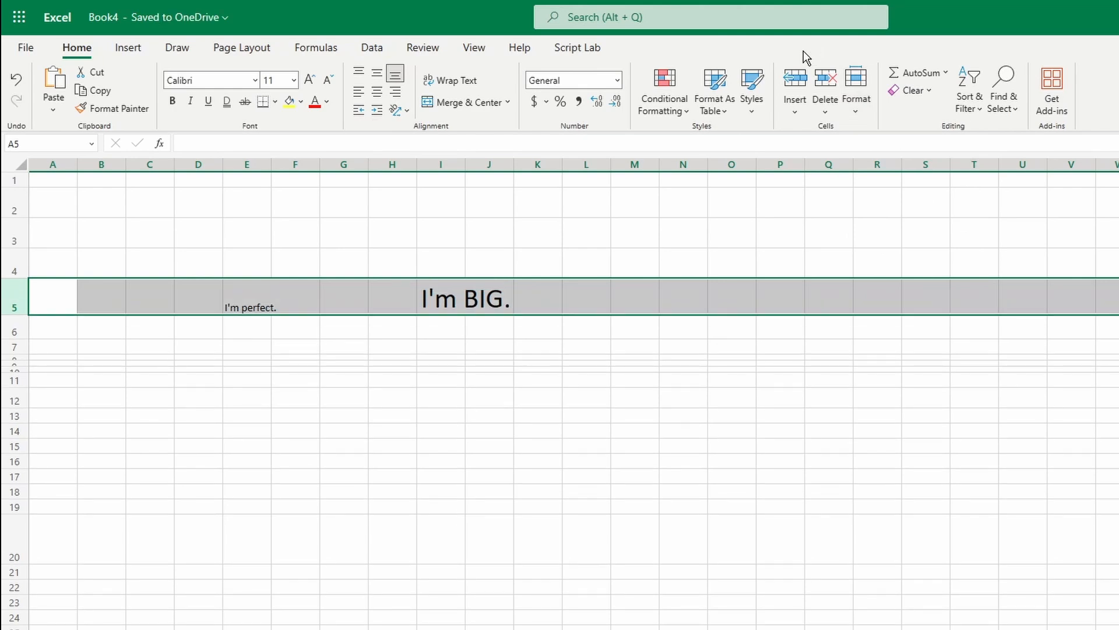
Step: Insert a sheet row above row 5 from cell A5, and delete the inserted row
{"action": "key", "text": "Left"}
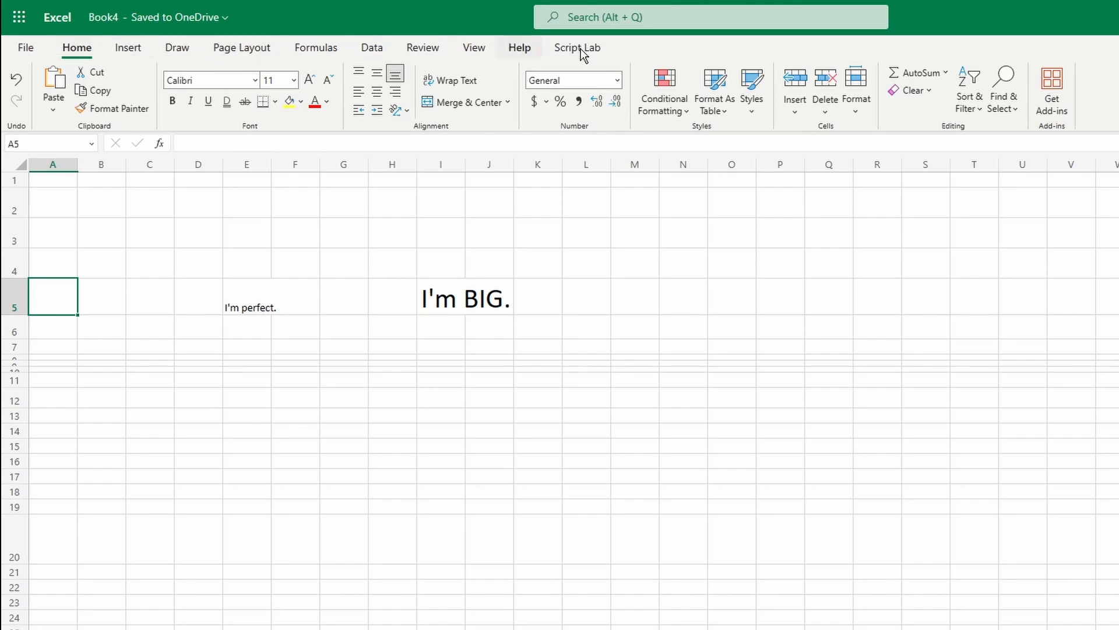
{"action": "left_click", "coordinate": [794, 116]}
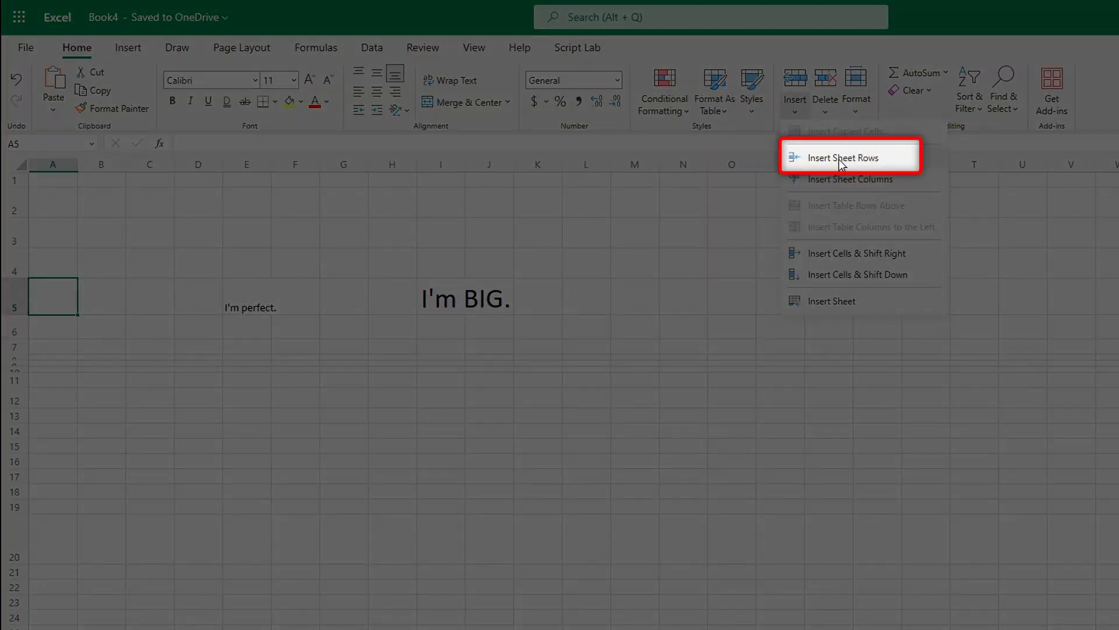
{"action": "left_click", "coordinate": [841, 163]}
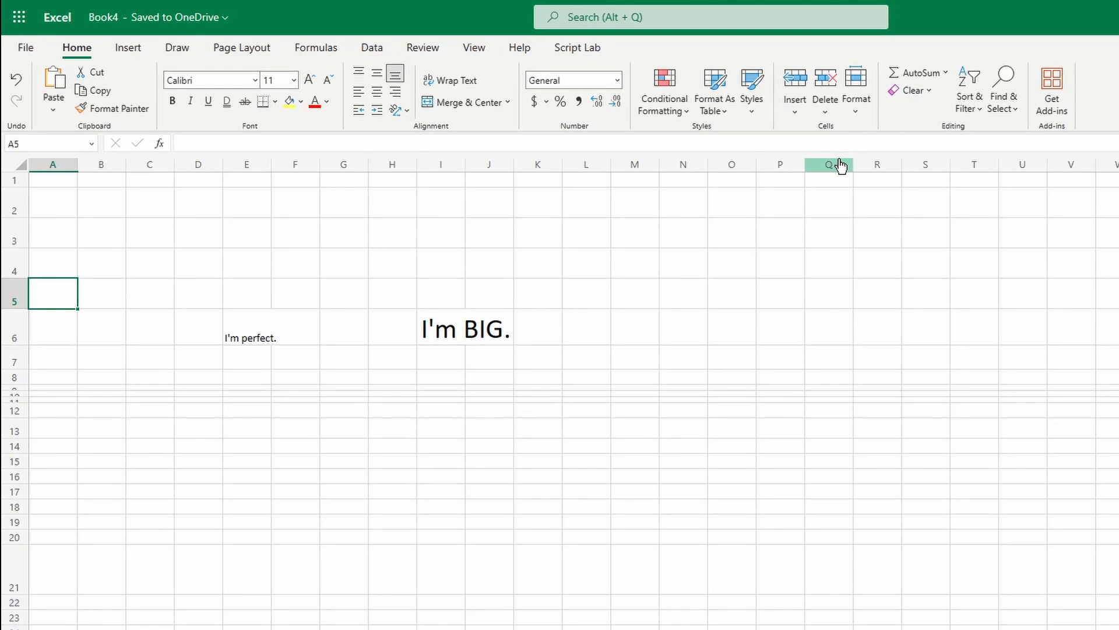
{"action": "left_click", "coordinate": [825, 112]}
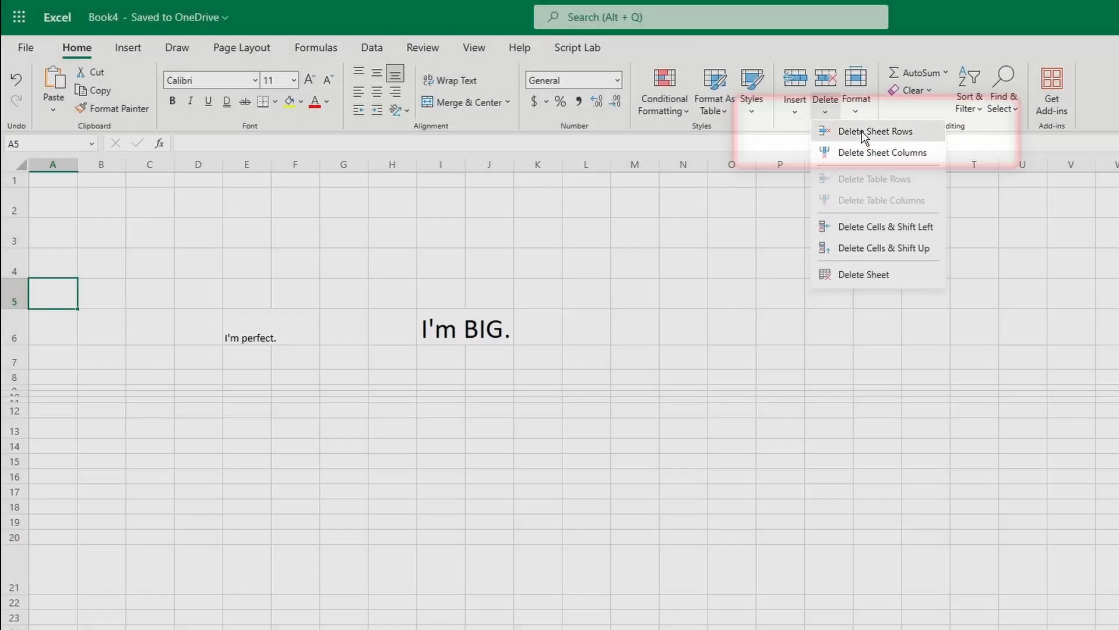
{"action": "left_click", "coordinate": [863, 132]}
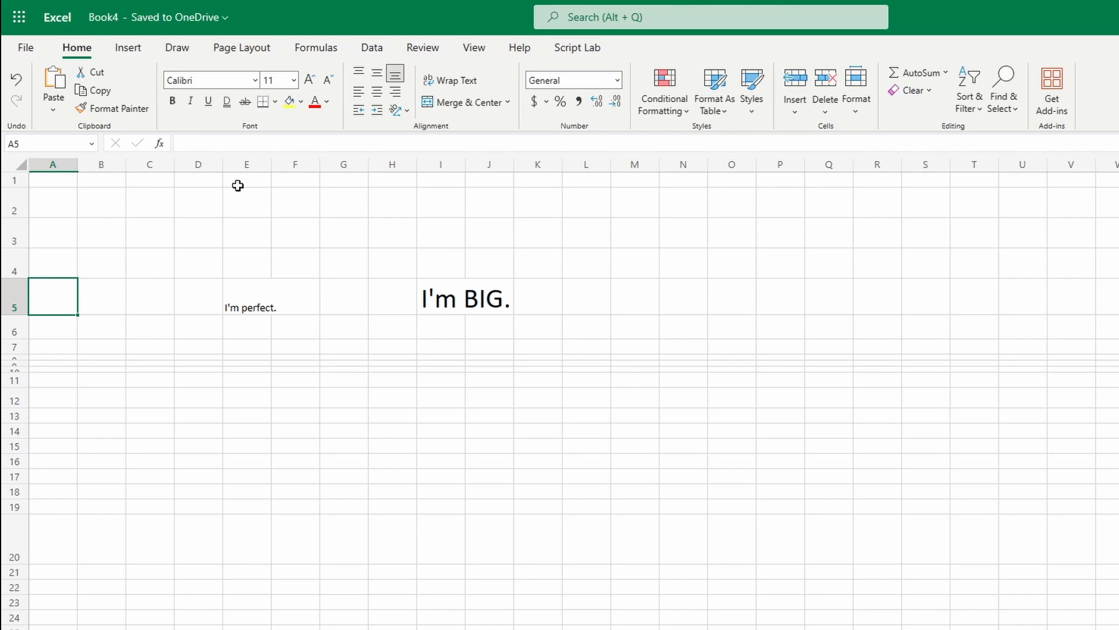
Step: Insert another blank sheet row at cell A5 and remove it again
{"action": "right_click", "coordinate": [51, 301]}
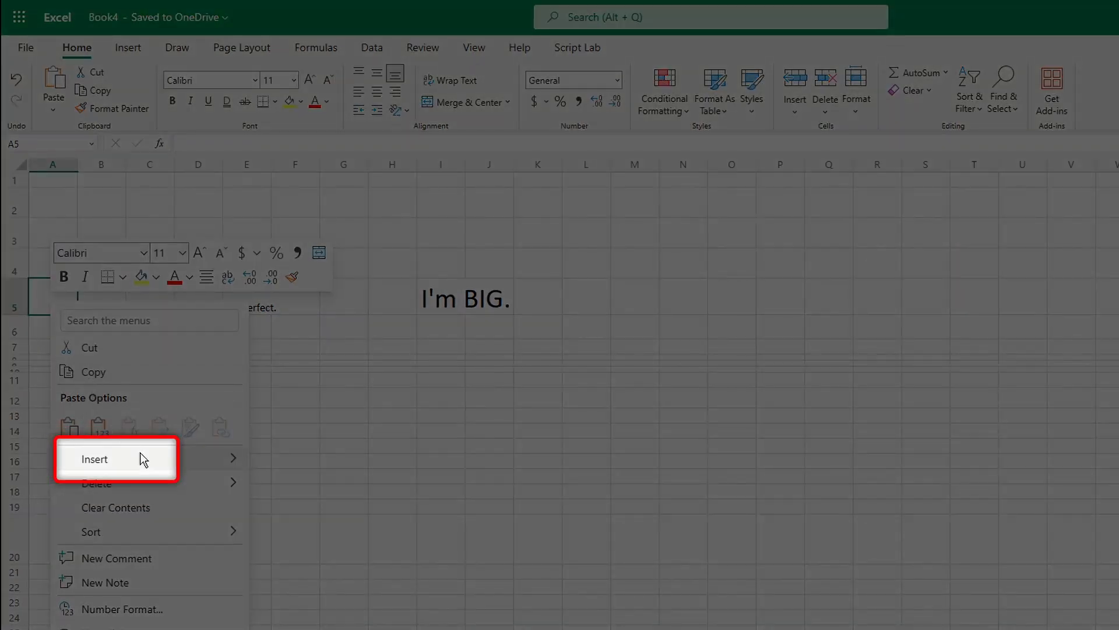
{"action": "mouse_move", "coordinate": [141, 453]}
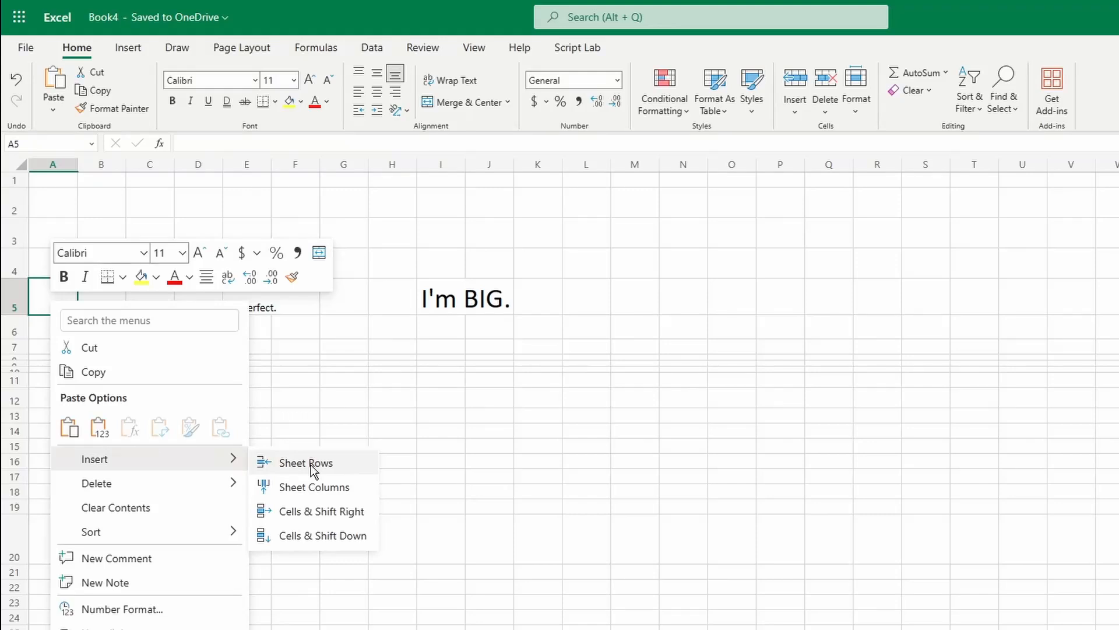
{"action": "left_click", "coordinate": [310, 464]}
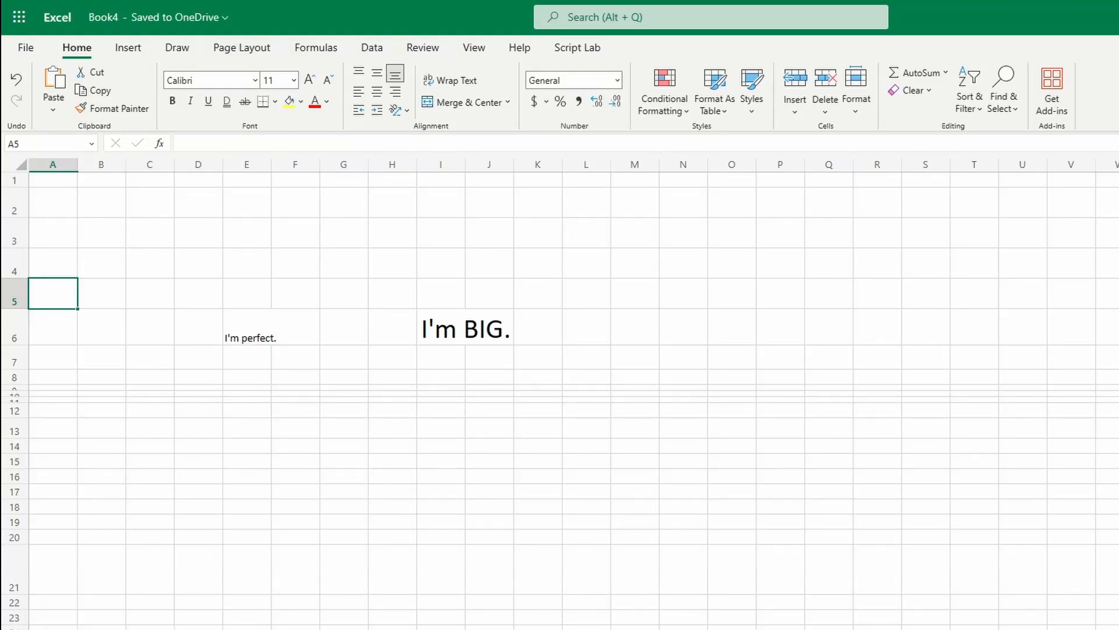
{"action": "right_click", "coordinate": [53, 294]}
{"action": "mouse_move", "coordinate": [162, 482]}
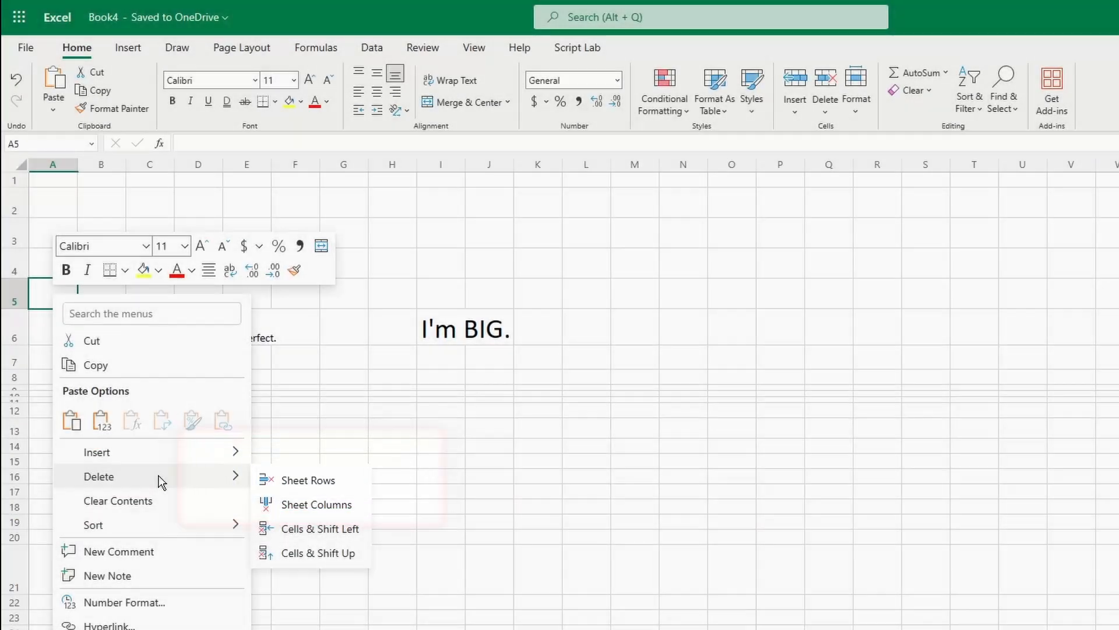
{"action": "left_click", "coordinate": [308, 480]}
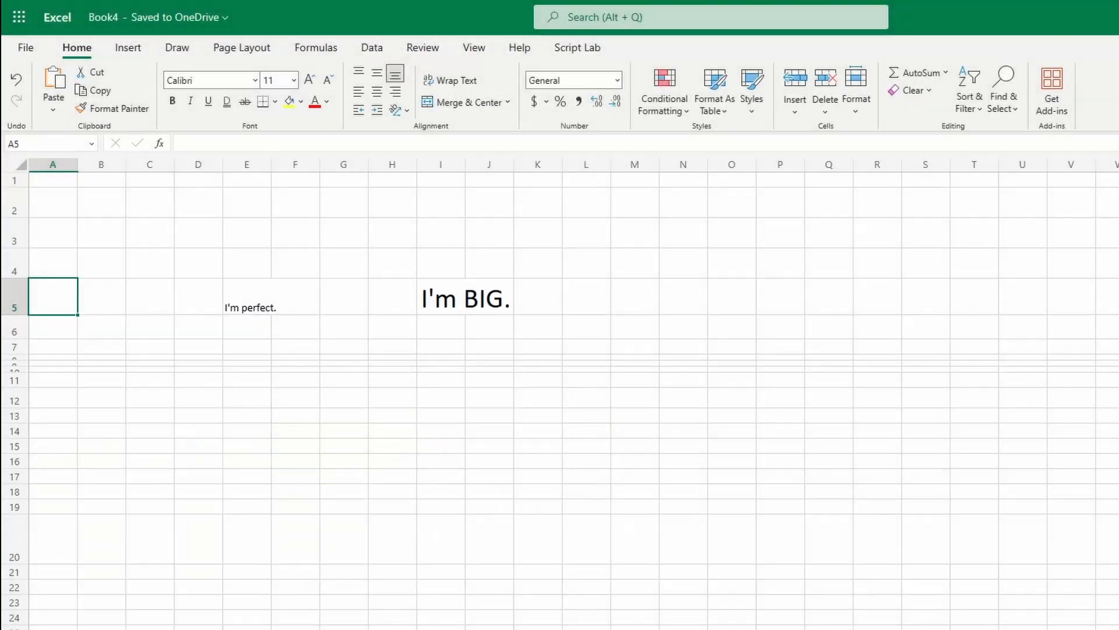
Step: Select the whole of row 5, insert one row above it, and delete that new row
{"action": "left_click", "coordinate": [16, 303]}
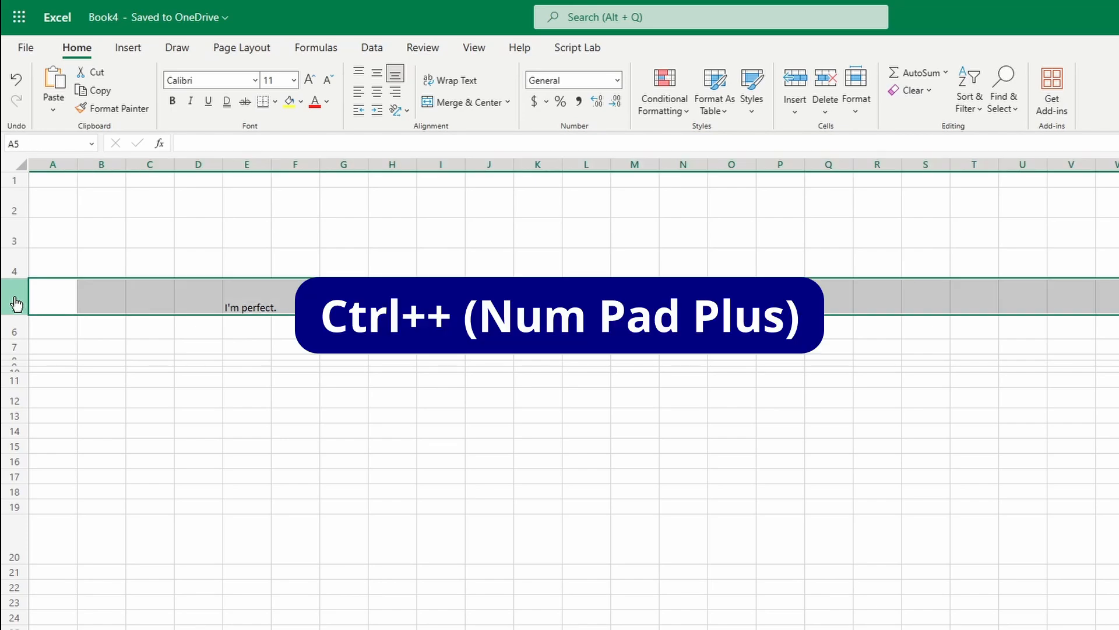
{"action": "key", "text": "ctrl+KP_Add"}
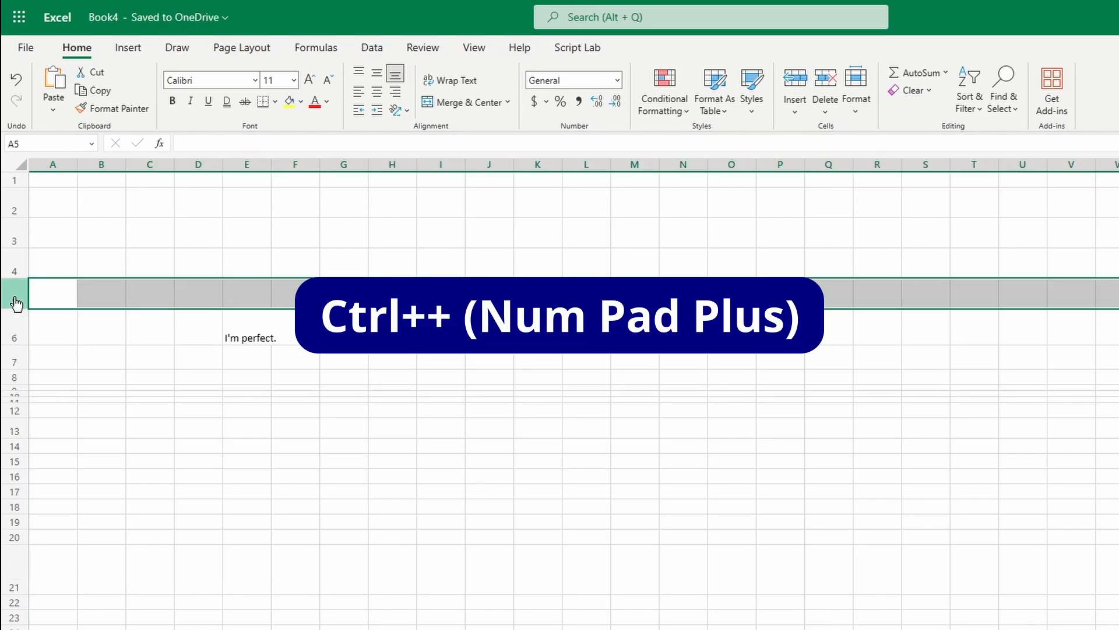
{"action": "key", "text": "ctrl+KP_Subtract"}
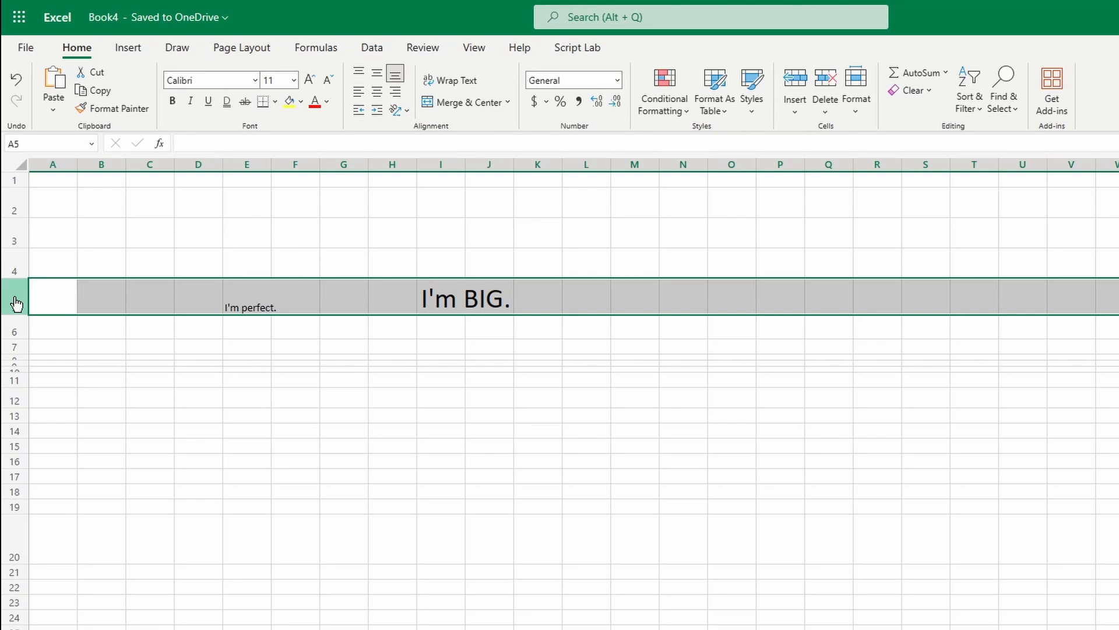
Step: Select rows 5 through 7, insert three sheet rows above them, and delete the three inserted rows
{"action": "left_click_drag", "start_coordinate": [16, 303], "coordinate": [15, 348]}
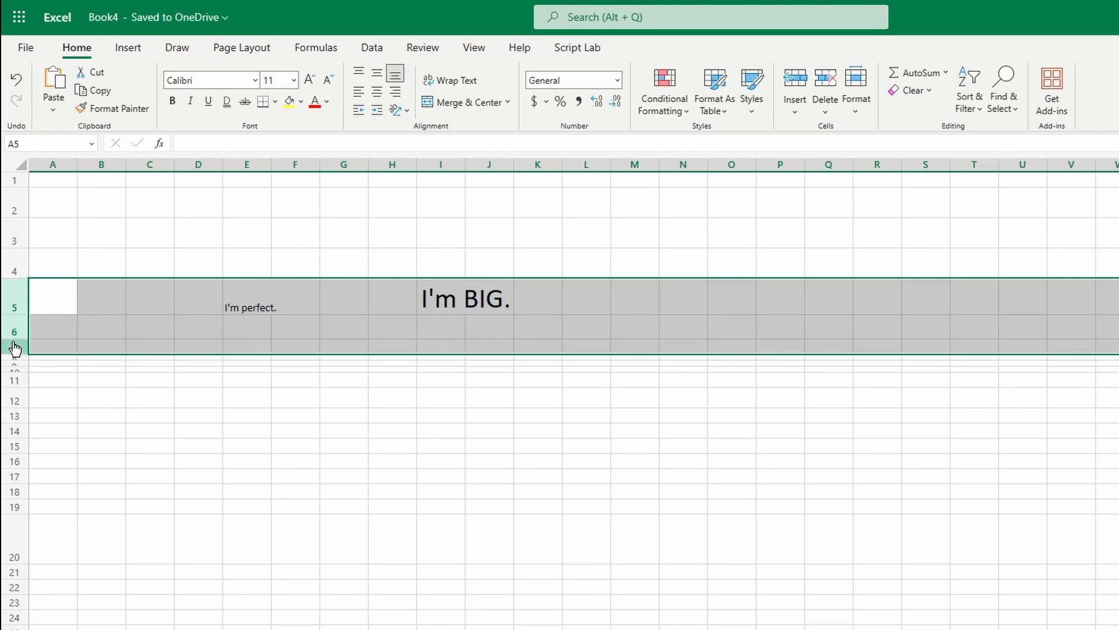
{"action": "left_click", "coordinate": [794, 110]}
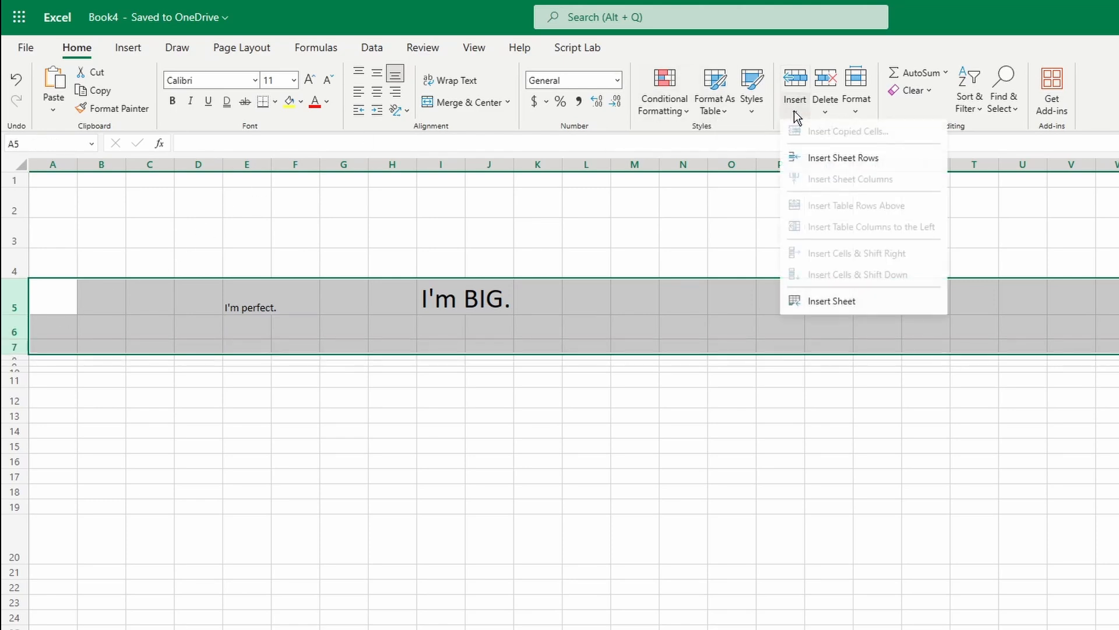
{"action": "left_click", "coordinate": [861, 163]}
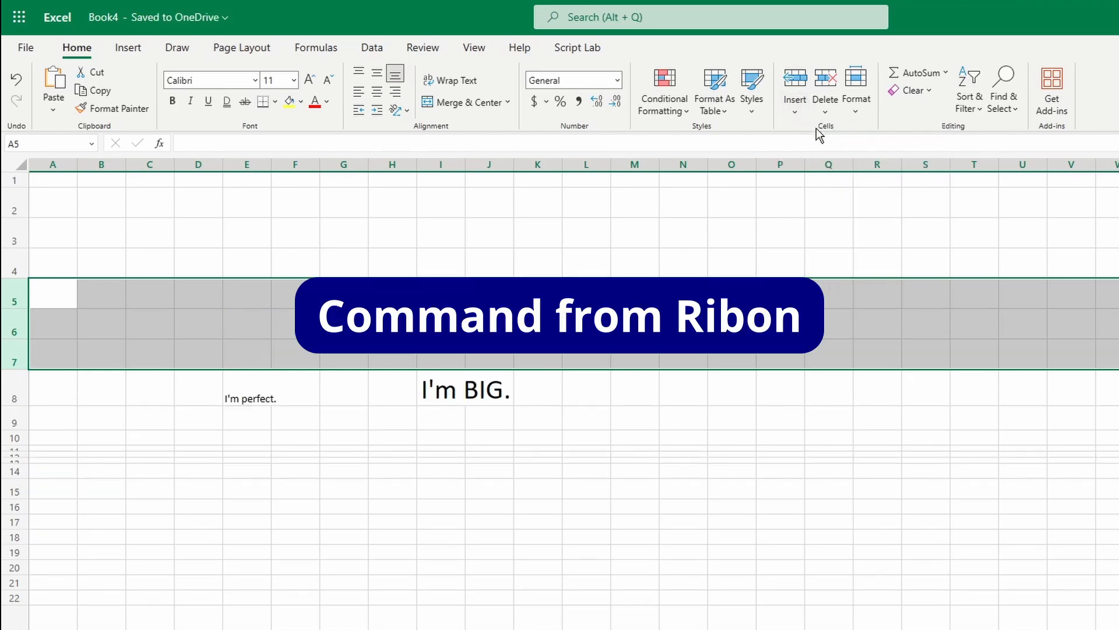
{"action": "left_click", "coordinate": [825, 111]}
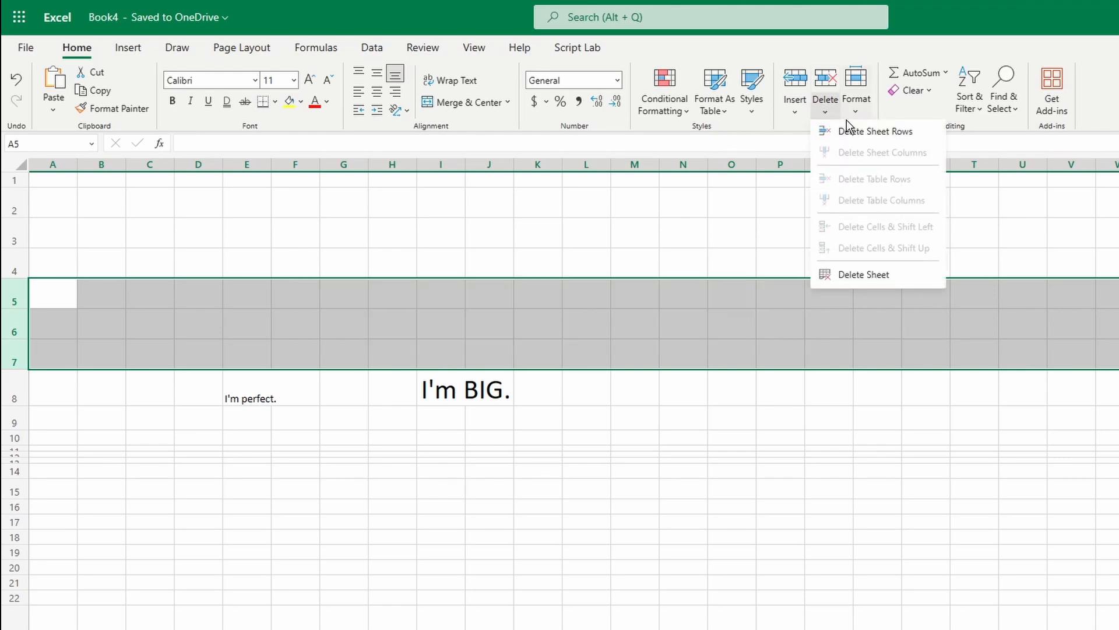
{"action": "left_click", "coordinate": [865, 132]}
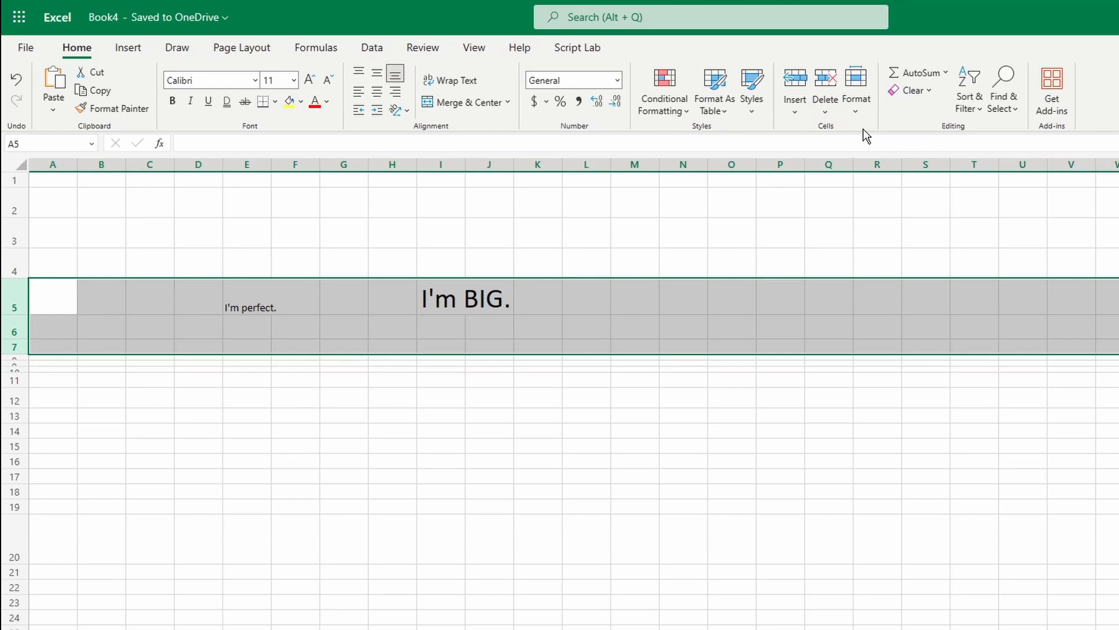
Step: Twice more insert three rows above the selected rows 5 to 7, deleting the inserted rows each time
{"action": "right_click", "coordinate": [41, 292]}
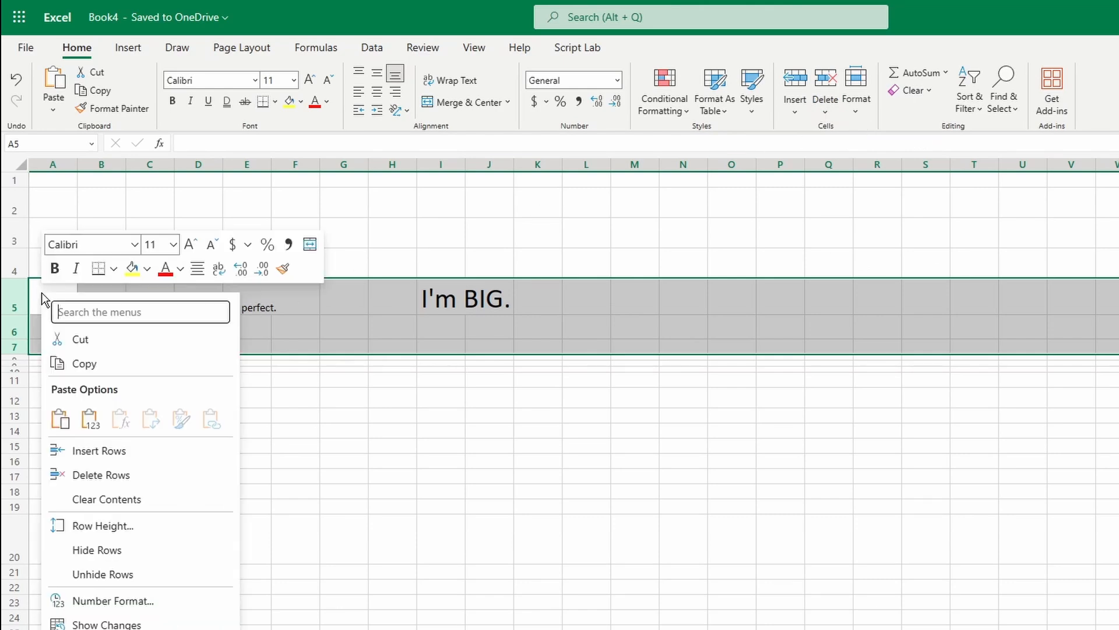
{"action": "left_click", "coordinate": [156, 455]}
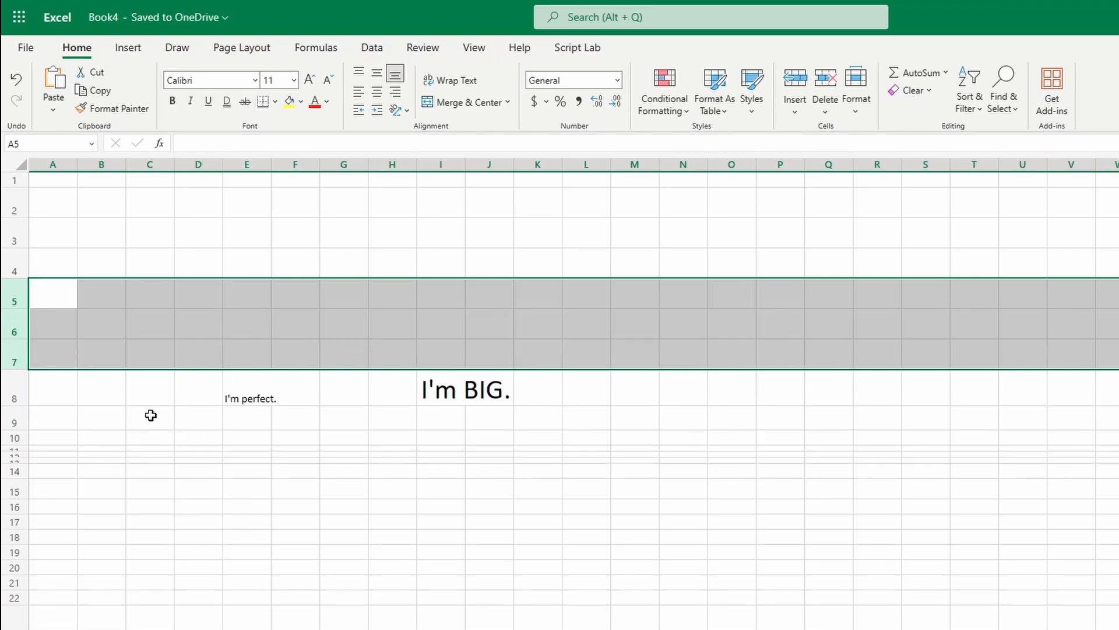
{"action": "right_click", "coordinate": [48, 290]}
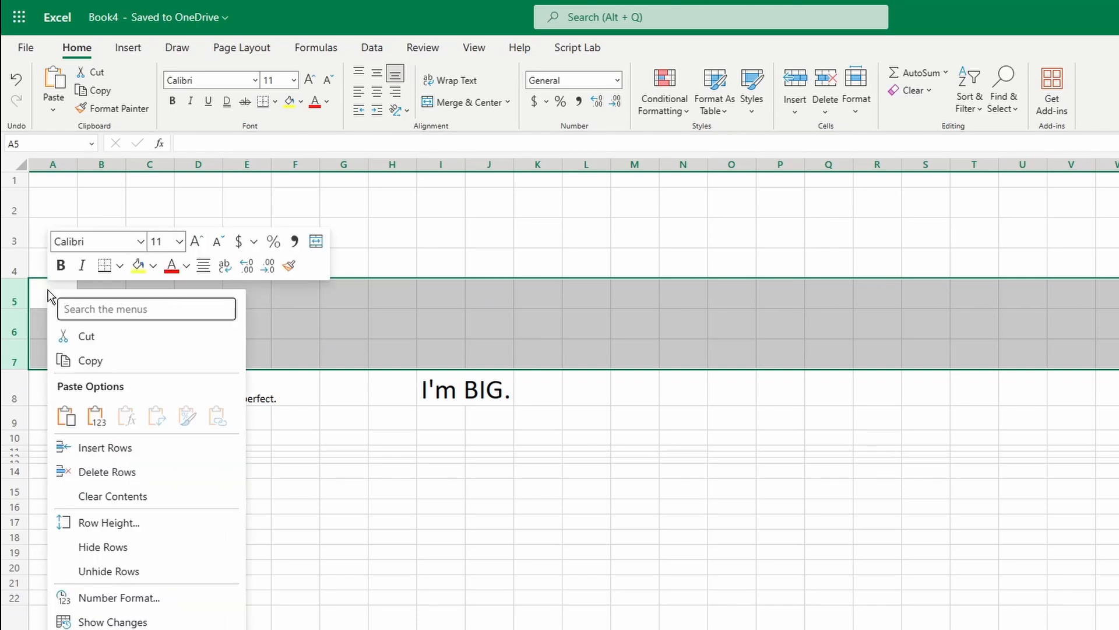
{"action": "left_click", "coordinate": [122, 475]}
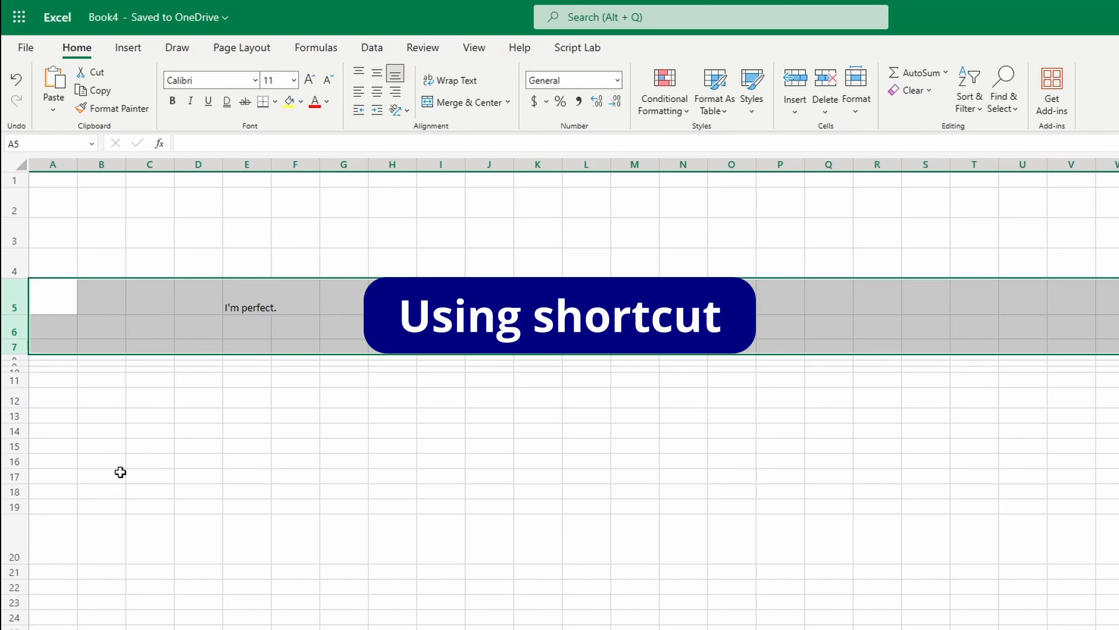
{"action": "key", "text": "ctrl+shift+plus"}
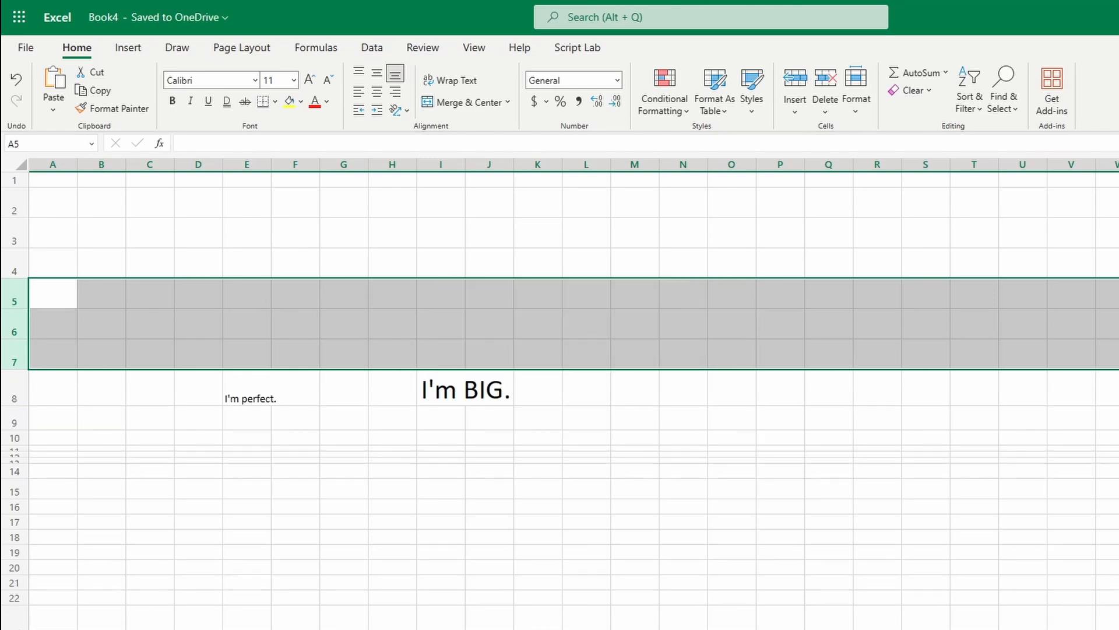
{"action": "key", "text": "ctrl+minus"}
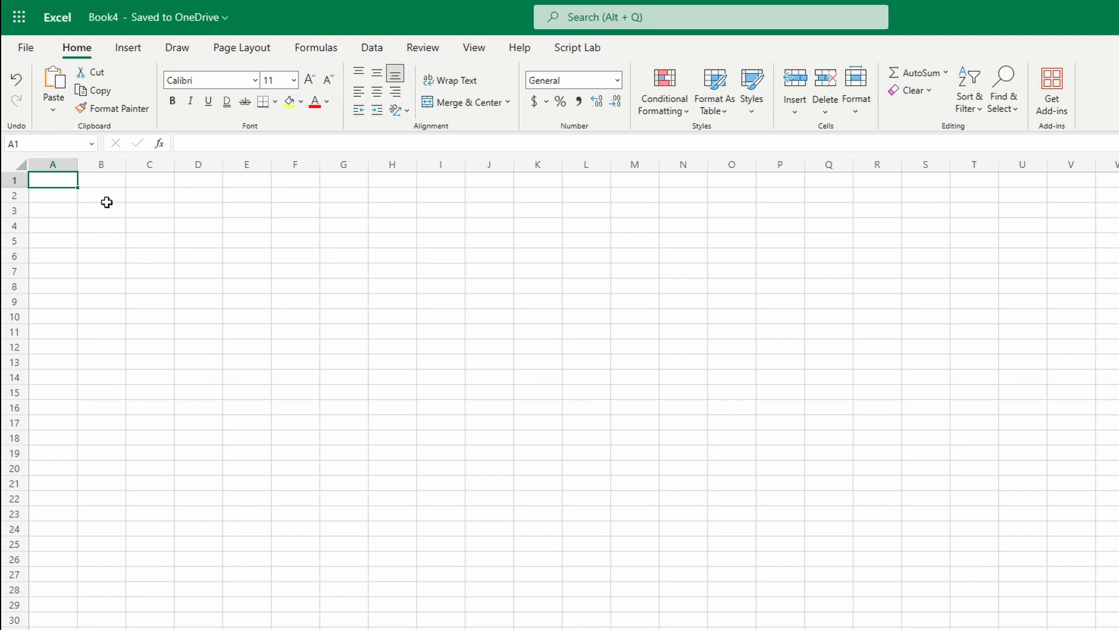
Step: Select cells B4, E10 and A1 one after another on the empty sheet
{"action": "left_click", "coordinate": [103, 225]}
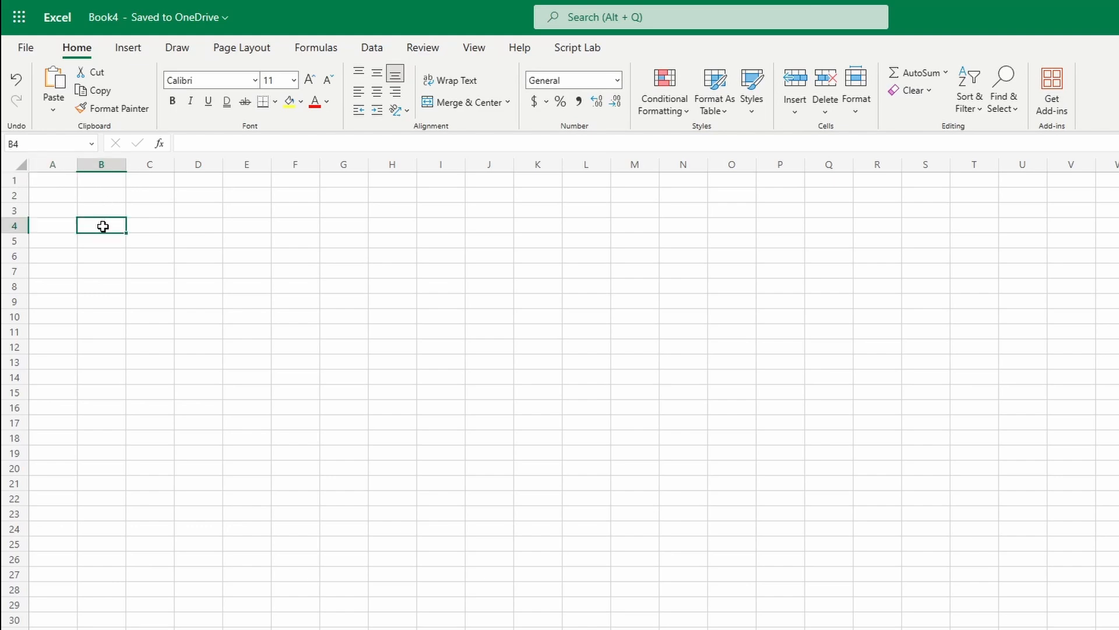
{"action": "left_click", "coordinate": [249, 321]}
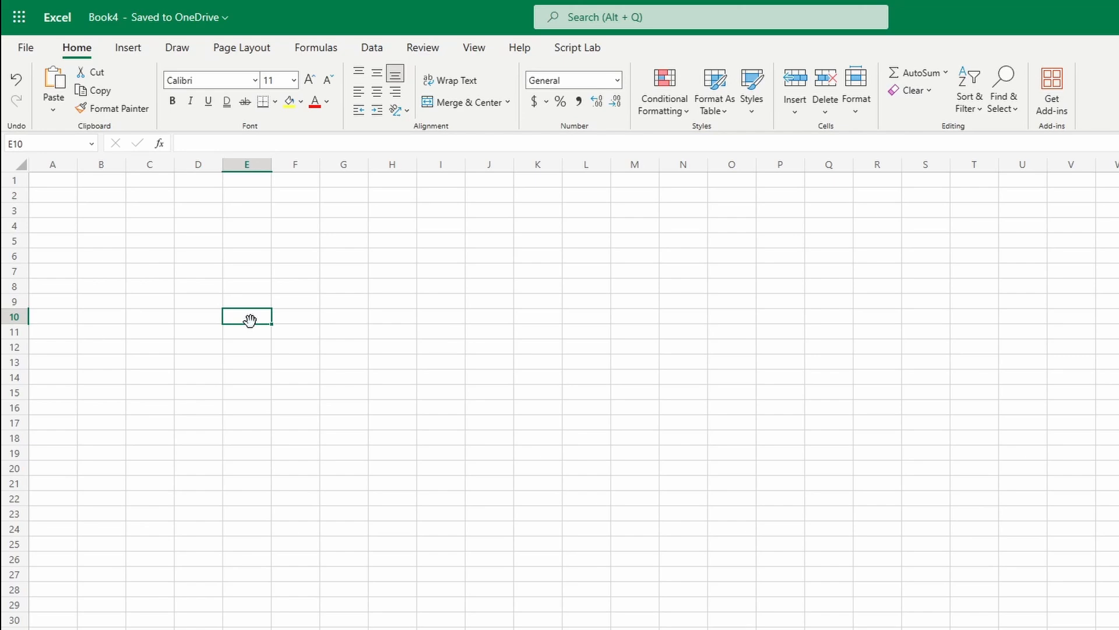
{"action": "left_click", "coordinate": [49, 183]}
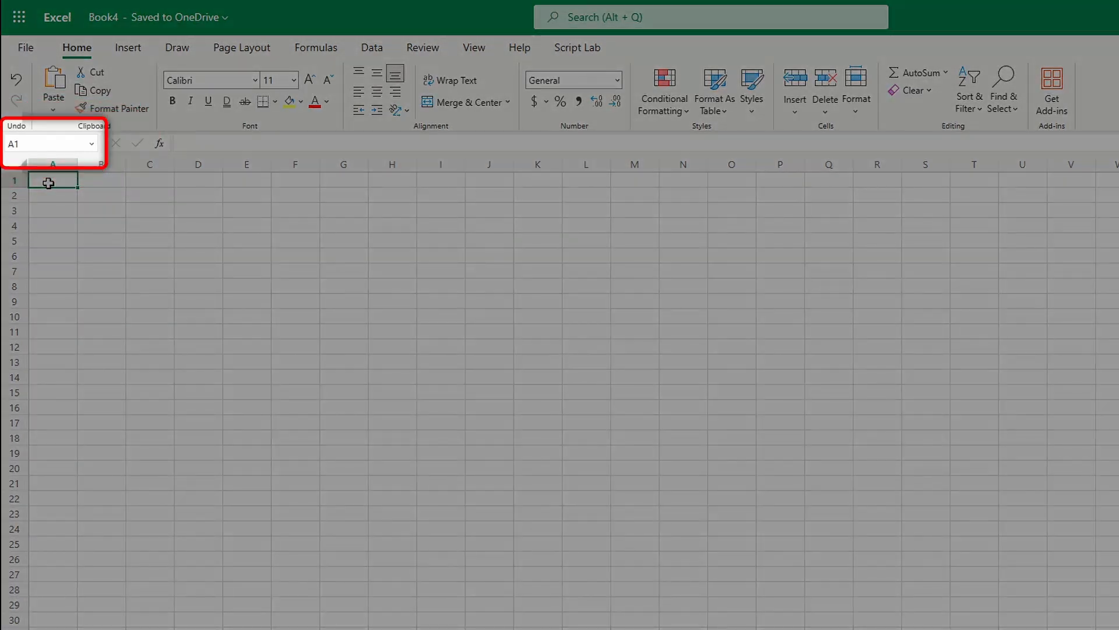
Step: Jump to the sheet's very last cell, XFD1048576, and return to cell A1
{"action": "key", "text": "ctrl+Down"}
{"action": "key", "text": "ctrl+Right"}
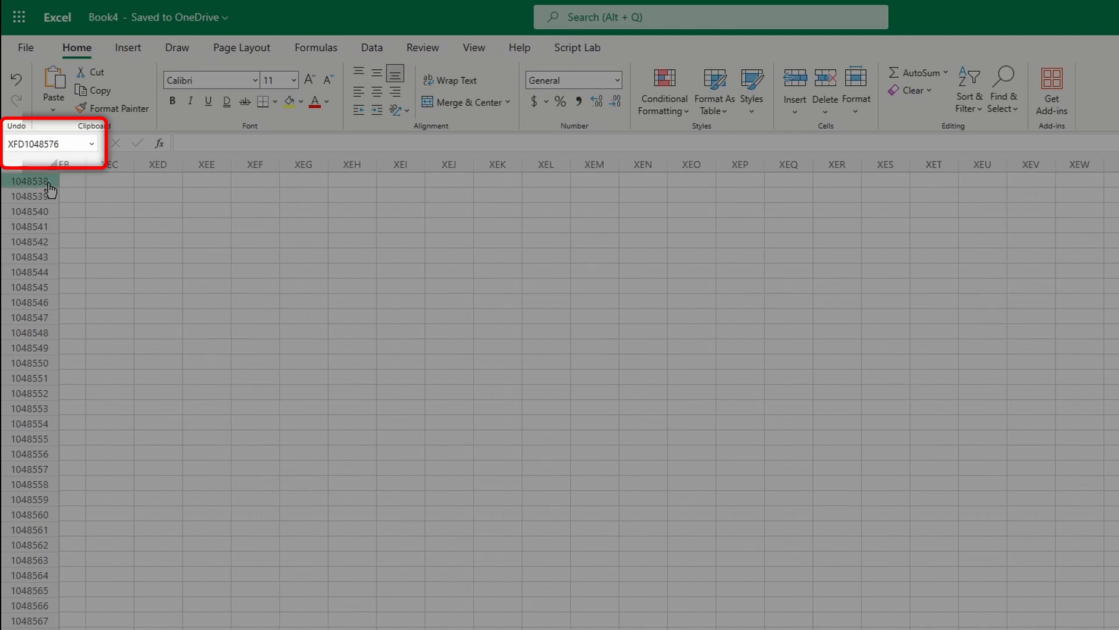
{"action": "key", "text": "ctrl+Home"}
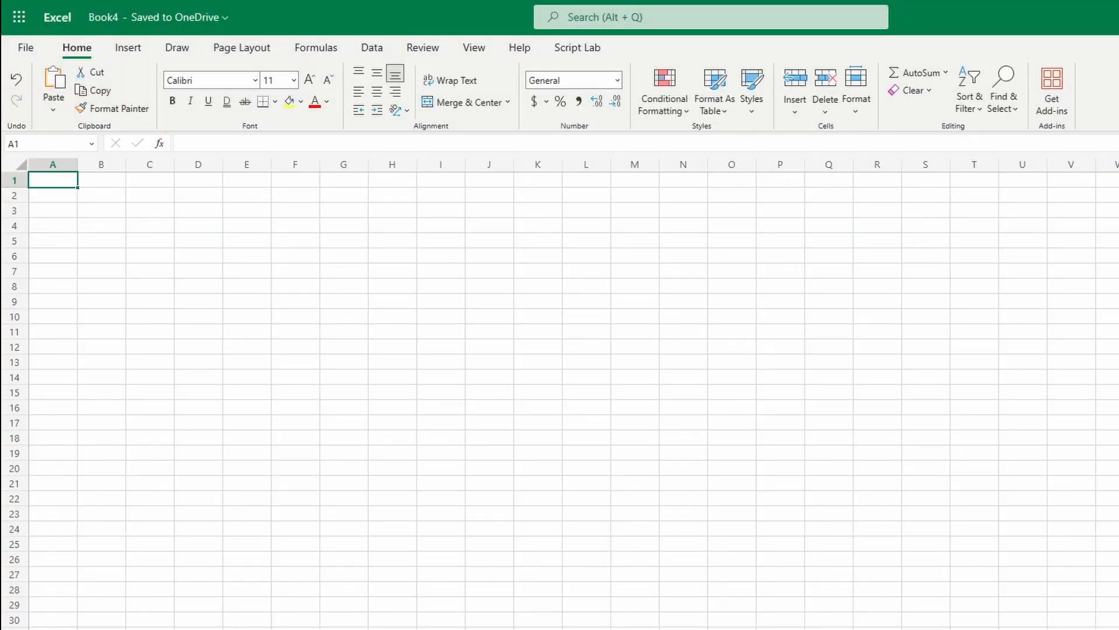
Step: Select cell A10, followed by cell D5
{"action": "left_click", "coordinate": [44, 316]}
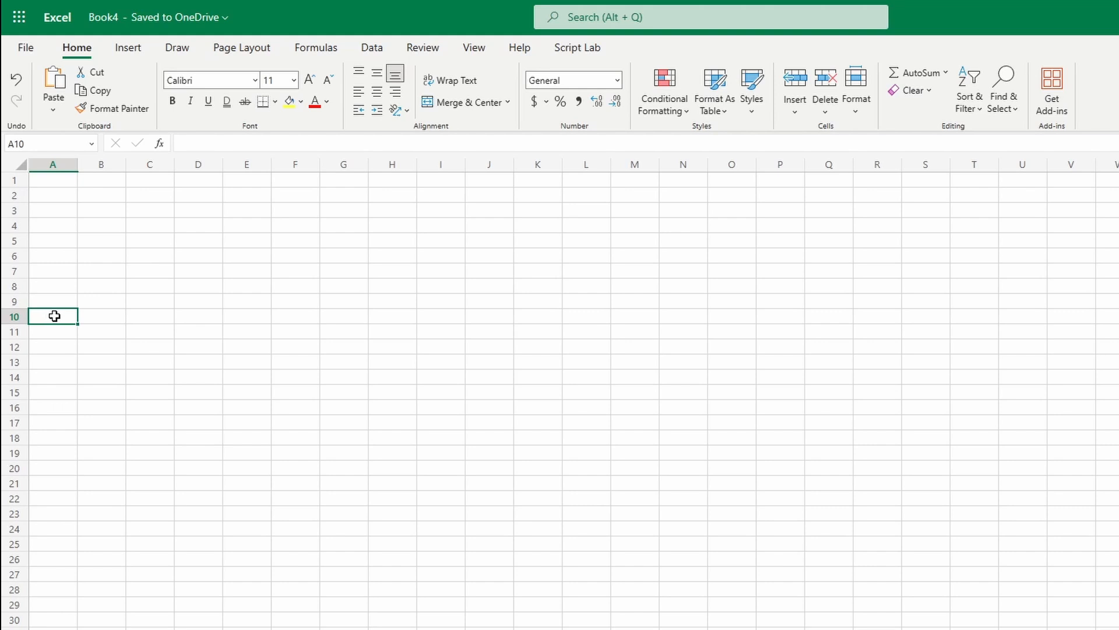
{"action": "left_click", "coordinate": [202, 242]}
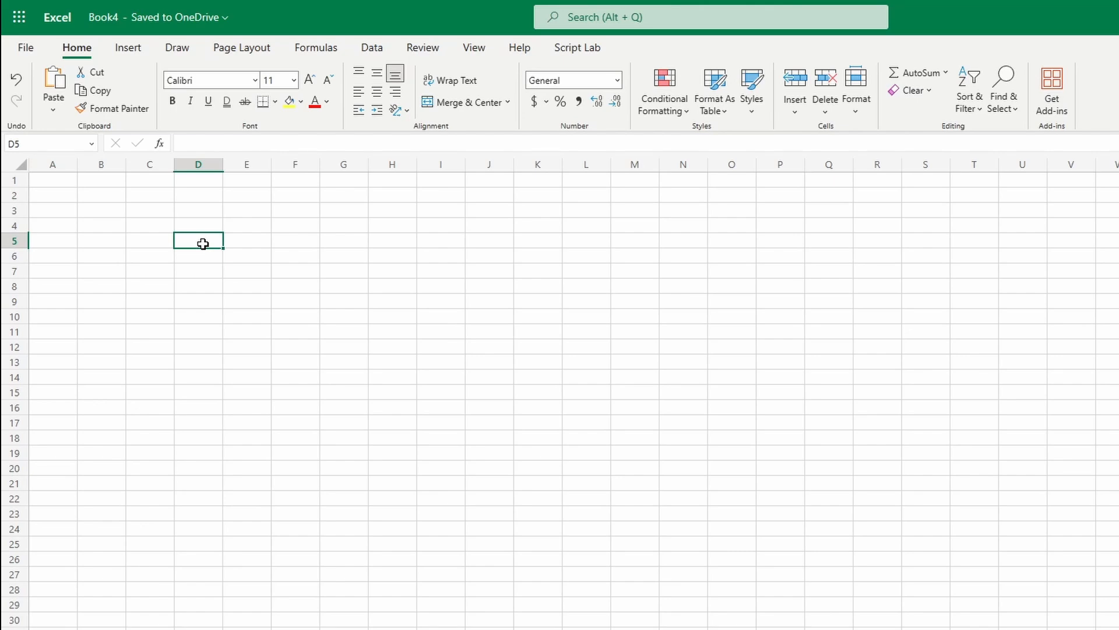
Step: Enter the value 1 in cell C5 and 2 in cell C6
{"action": "left_click", "coordinate": [152, 244]}
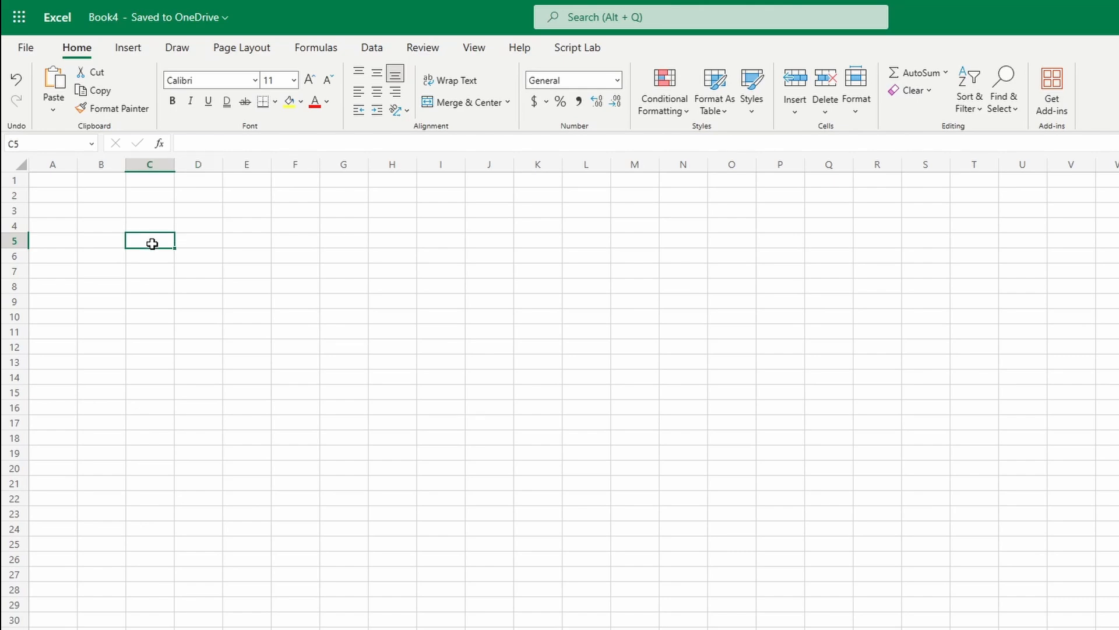
{"action": "type", "text": "1"}
{"action": "key", "text": "Return"}
{"action": "type", "text": "2"}
{"action": "key", "text": "Return"}
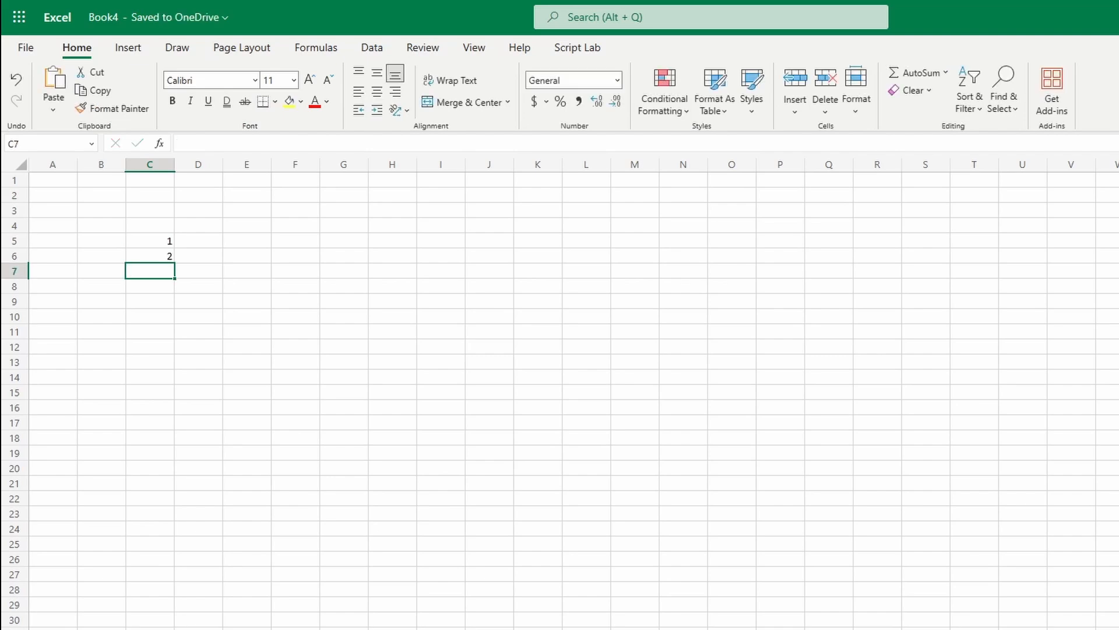
Step: Label cell B7 "Result" and enter the formula =1+2 in cell C7
{"action": "key", "text": "Left"}
{"action": "type", "text": "Result"}
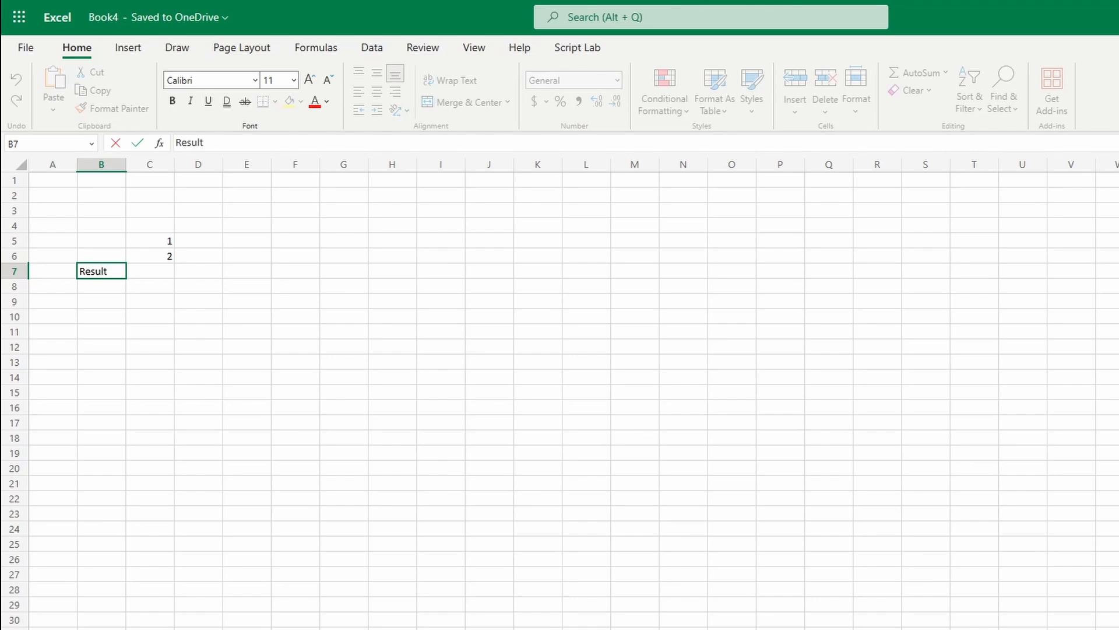
{"action": "key", "text": "Tab"}
{"action": "type", "text": "="}
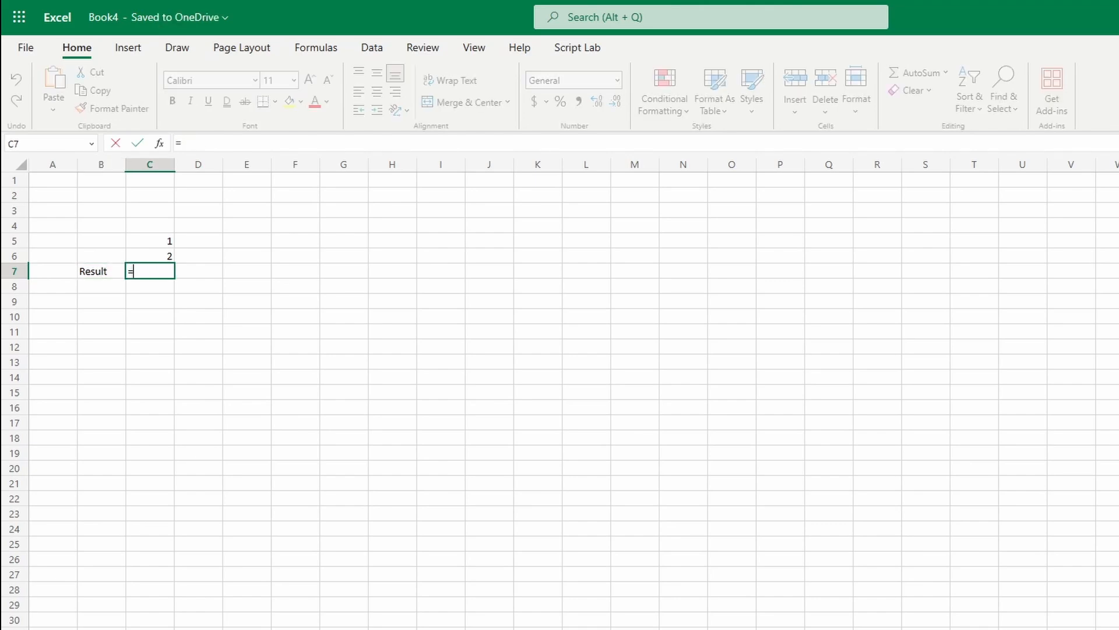
{"action": "type", "text": "1+2"}
{"action": "key", "text": "Return"}
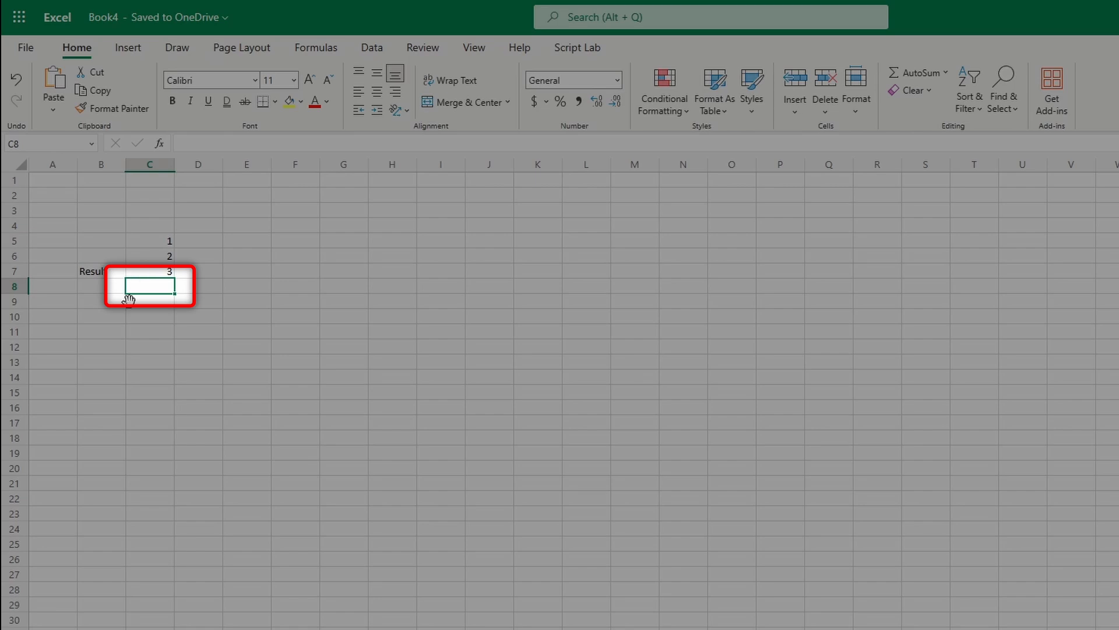
Step: Select the range B14:C16, followed by cell C16 alone, and check the active cell's address while viewing rows far below
{"action": "left_click", "coordinate": [101, 374]}
{"action": "left_click_drag", "start_coordinate": [101, 373], "coordinate": [156, 408]}
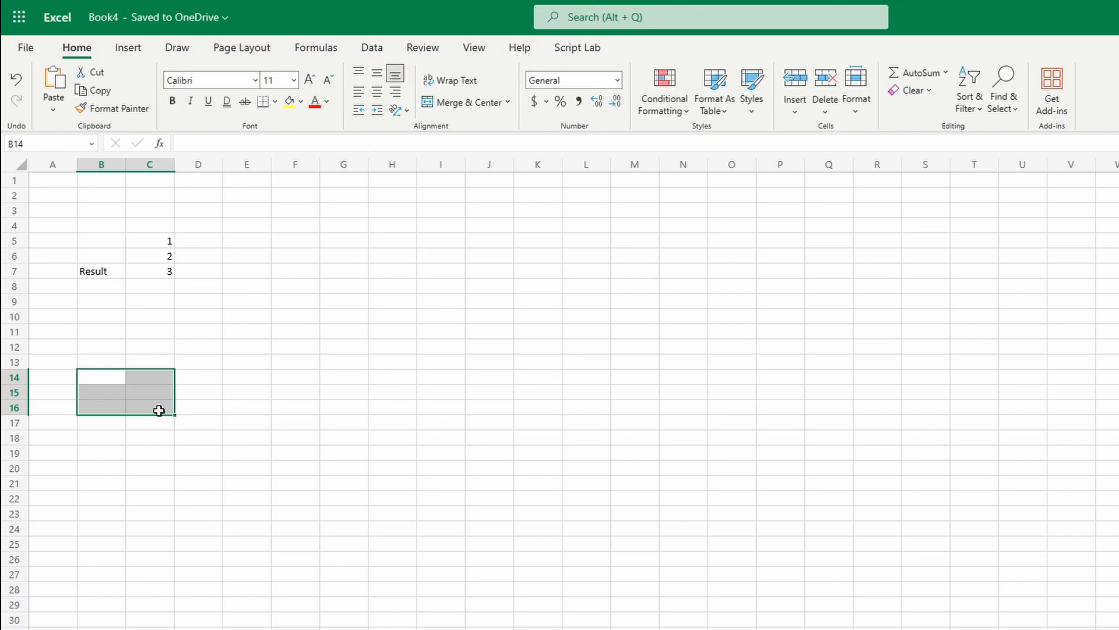
{"action": "left_click", "coordinate": [159, 410]}
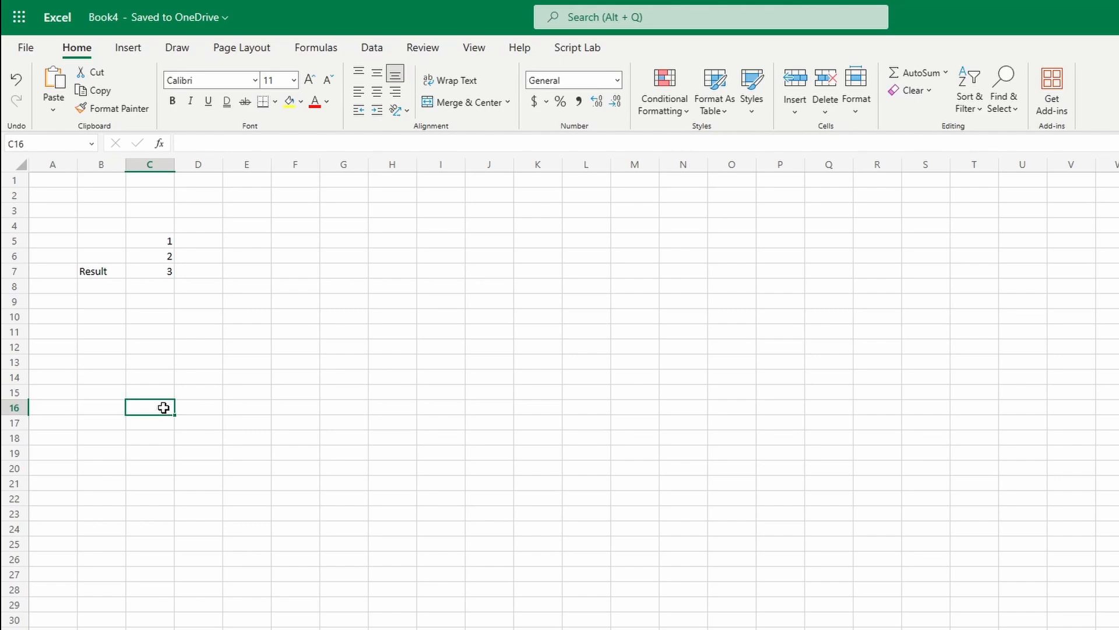
{"action": "scroll", "coordinate": [266, 386], "scroll_direction": "down", "scroll_amount": 3}
{"action": "scroll", "coordinate": [266, 386], "scroll_direction": "down", "scroll_amount": 19}
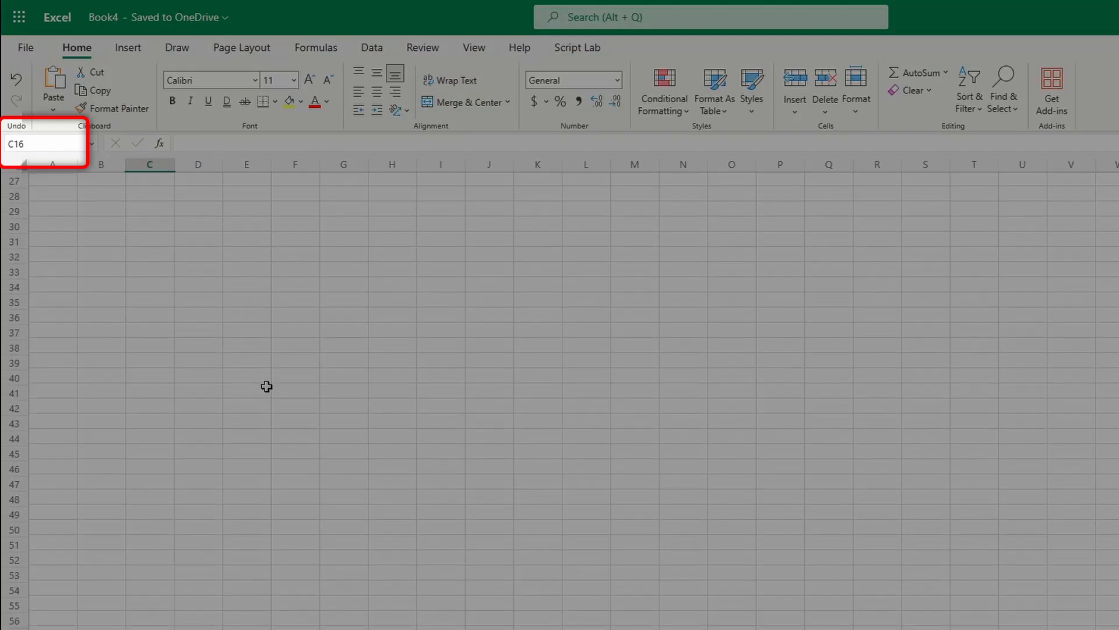
{"action": "scroll", "coordinate": [267, 386], "scroll_direction": "down", "scroll_amount": 9}
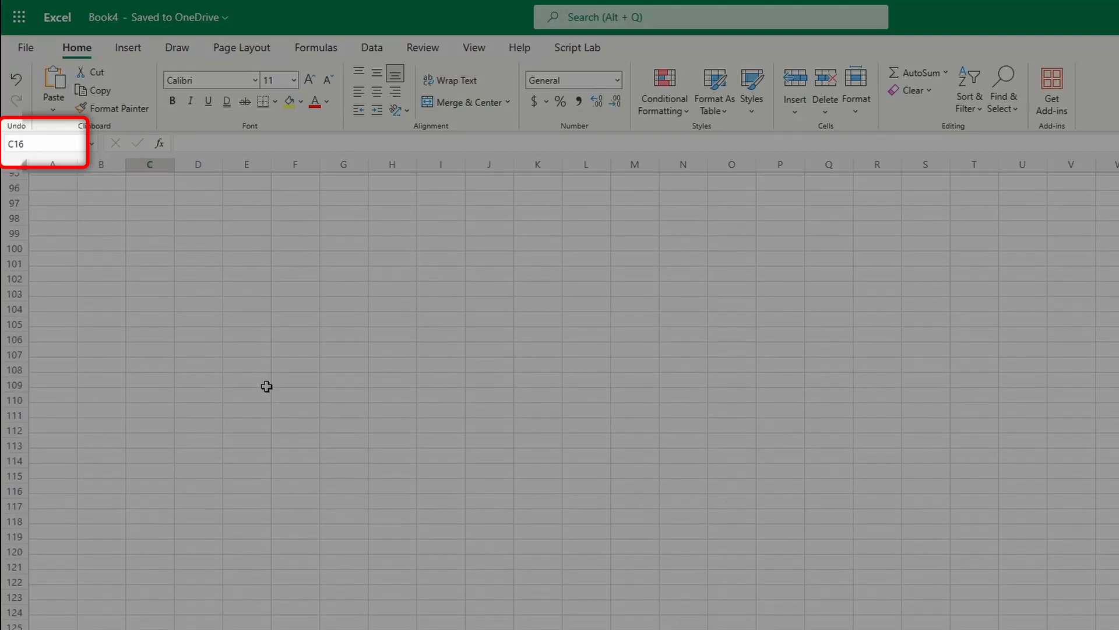
{"action": "scroll", "coordinate": [267, 386], "scroll_direction": "up", "scroll_amount": 13}
{"action": "scroll", "coordinate": [267, 386], "scroll_direction": "up", "scroll_amount": 17}
{"action": "scroll", "coordinate": [266, 387], "scroll_direction": "up", "scroll_amount": 1}
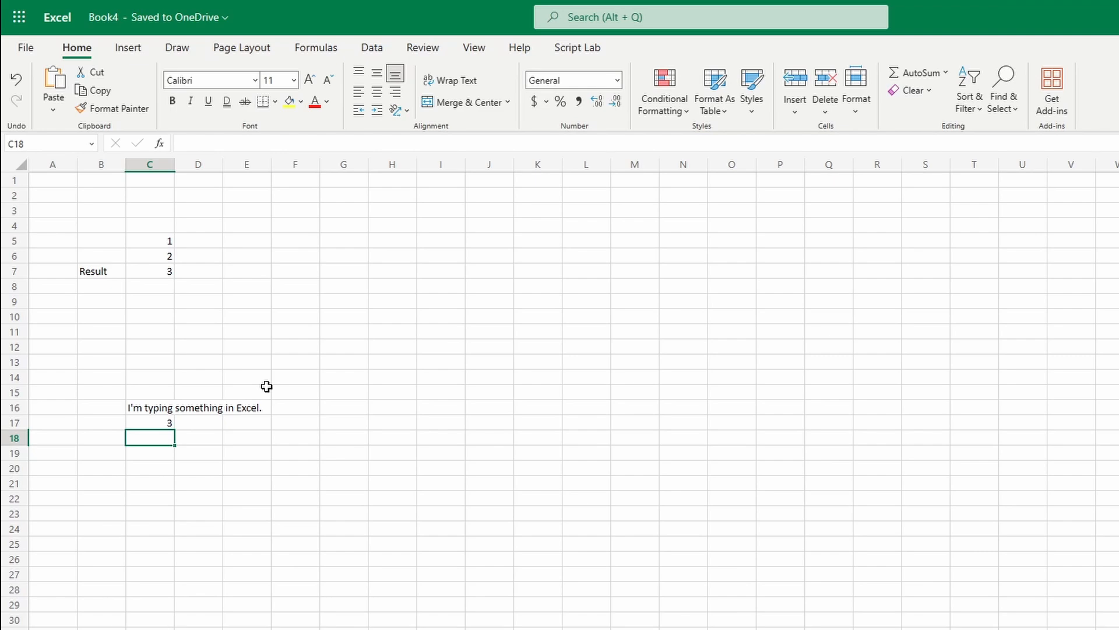
Step: Insert a blank cell at C17, shifting the existing cell right, and delete it again with cells shifting left
{"action": "key", "text": "Up"}
{"action": "left_click", "coordinate": [797, 114]}
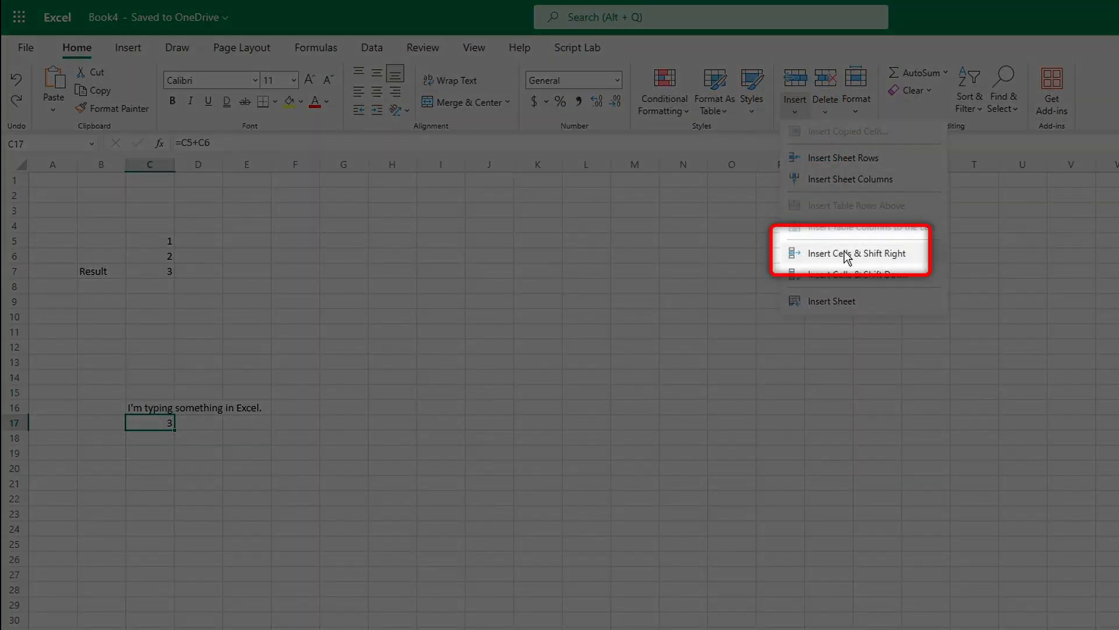
{"action": "left_click", "coordinate": [844, 253]}
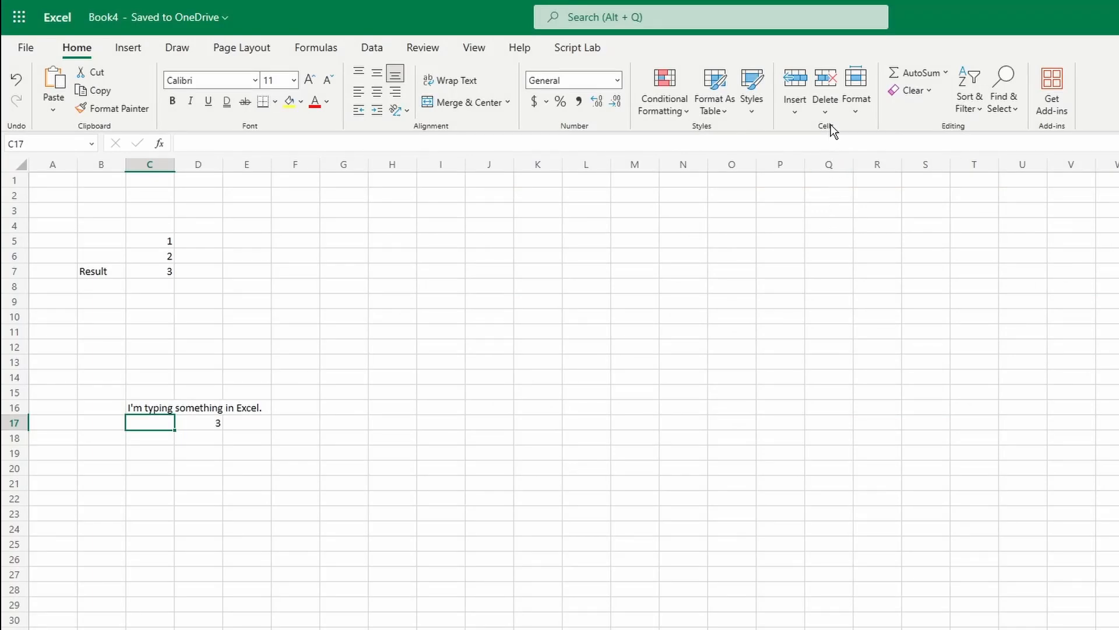
{"action": "left_click", "coordinate": [824, 109]}
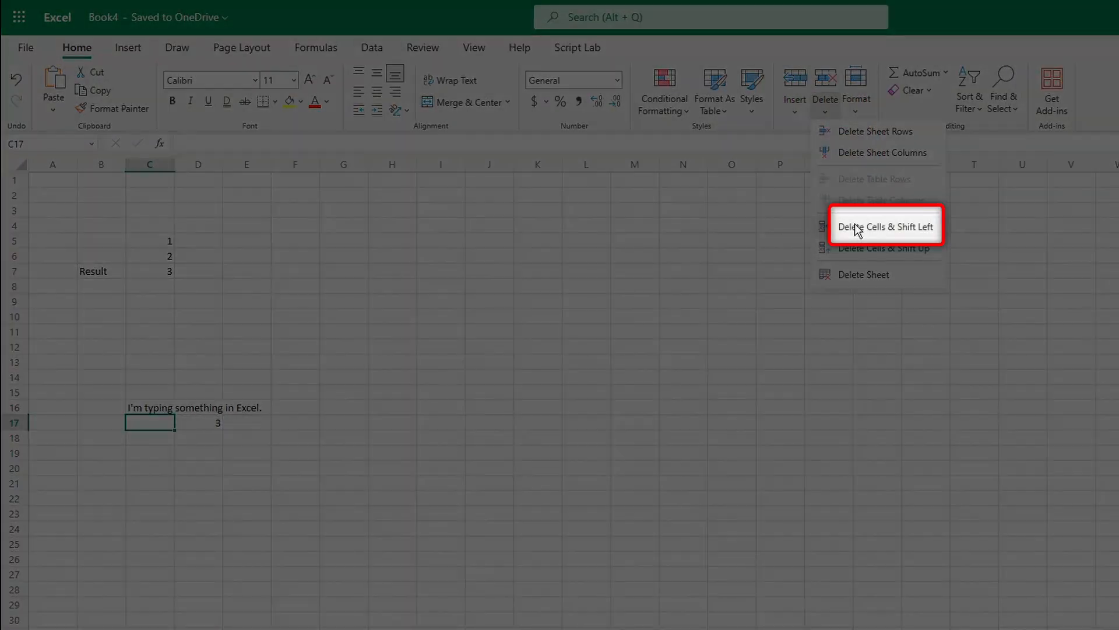
{"action": "left_click", "coordinate": [858, 229]}
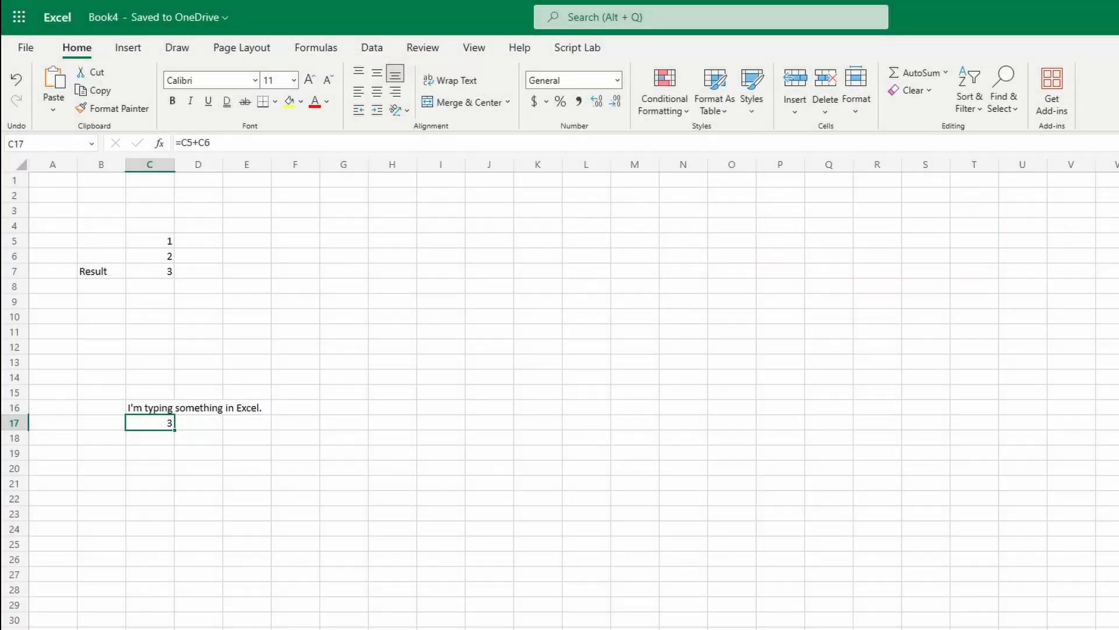
Step: Insert a blank cell at C17, shifting the existing cell down, and delete it again with cells shifting up
{"action": "left_click", "coordinate": [795, 111]}
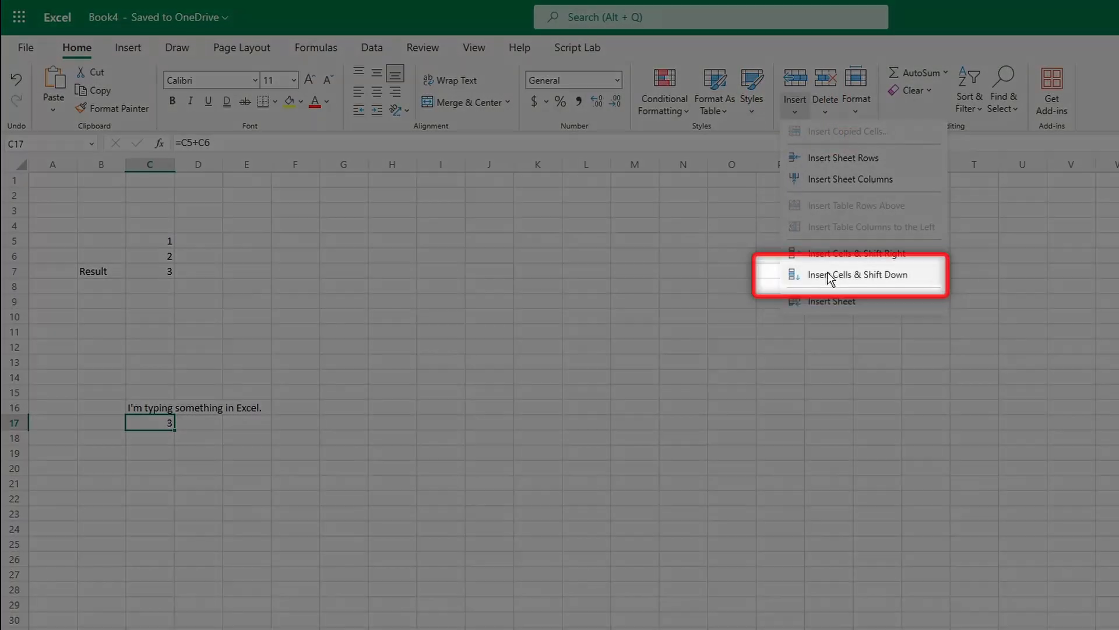
{"action": "left_click", "coordinate": [827, 272]}
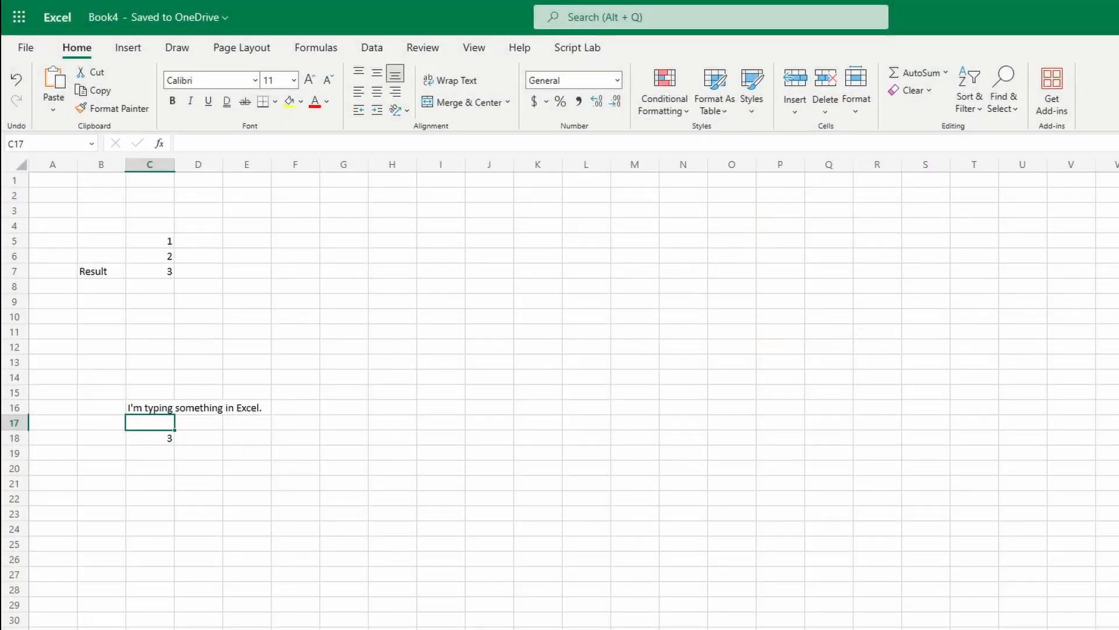
{"action": "left_click", "coordinate": [827, 113]}
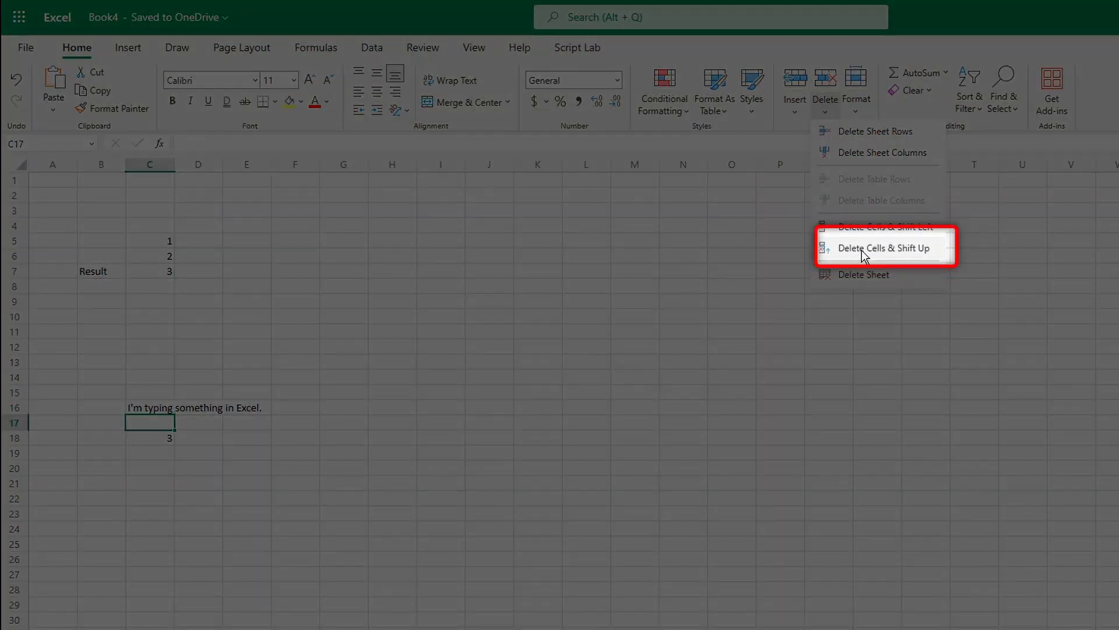
{"action": "left_click", "coordinate": [863, 249]}
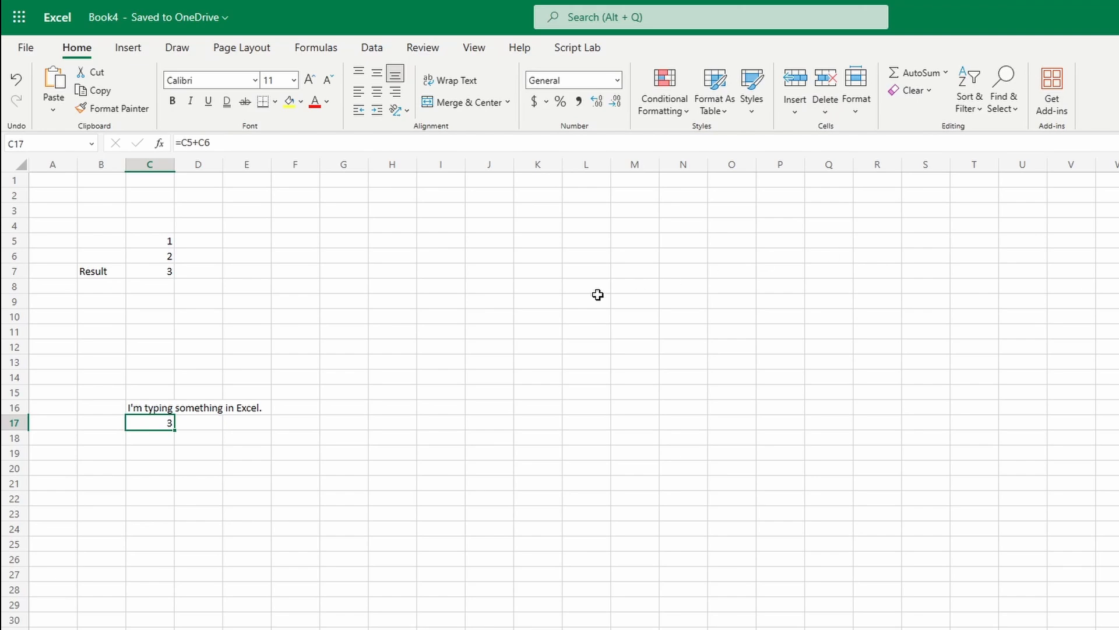
Step: Add an empty cell at C17 with Cells & Shift Right, and remove it with Cells & Shift Left
{"action": "right_click", "coordinate": [153, 424]}
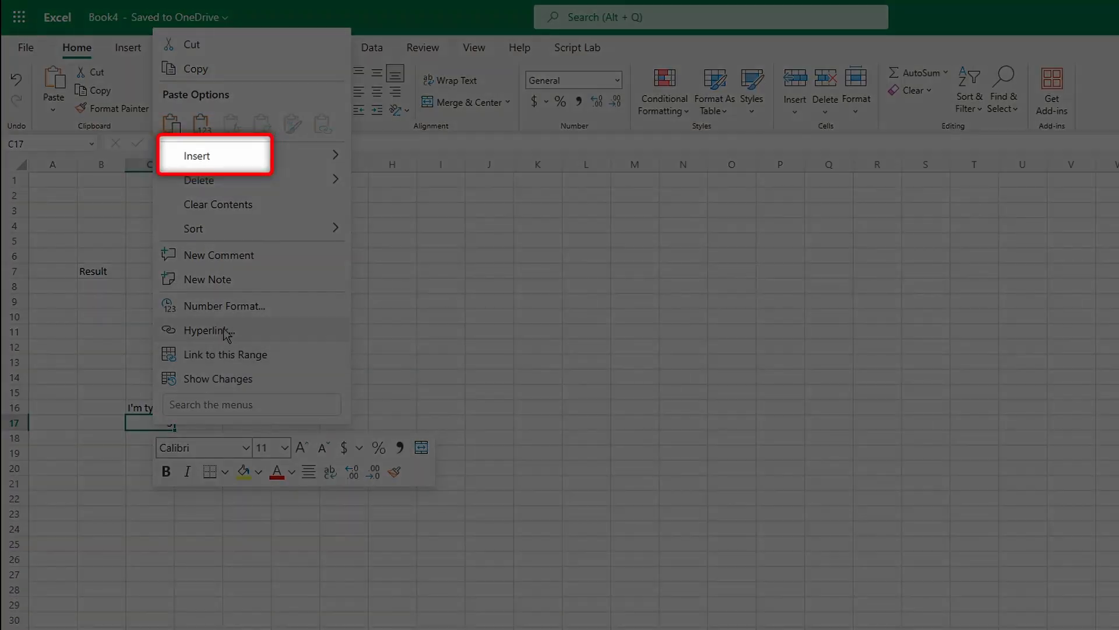
{"action": "mouse_move", "coordinate": [323, 158]}
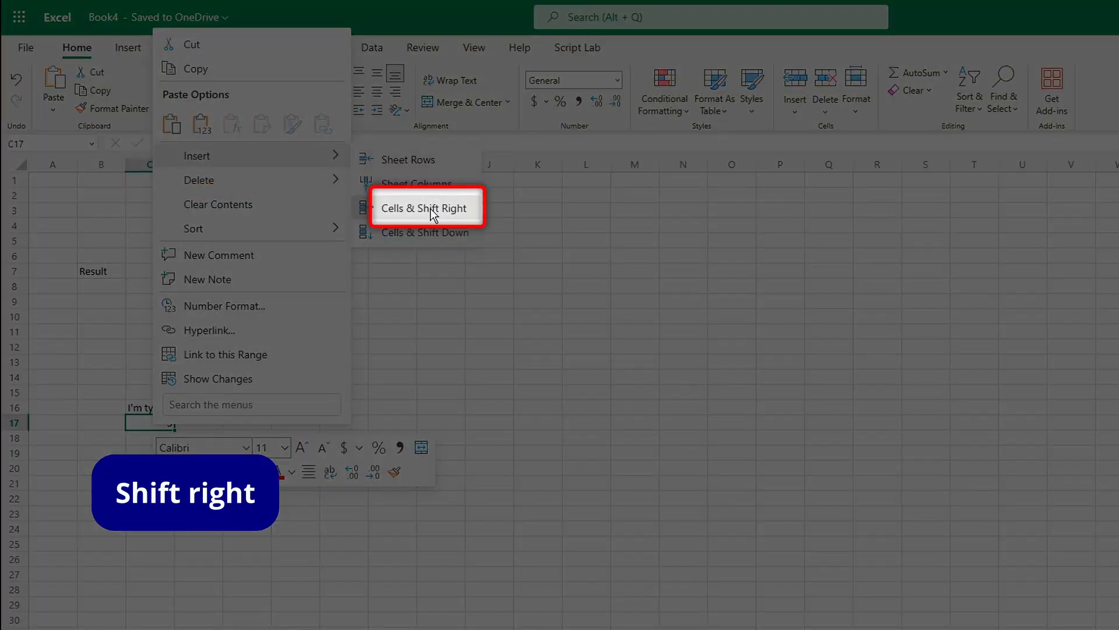
{"action": "left_click", "coordinate": [435, 210]}
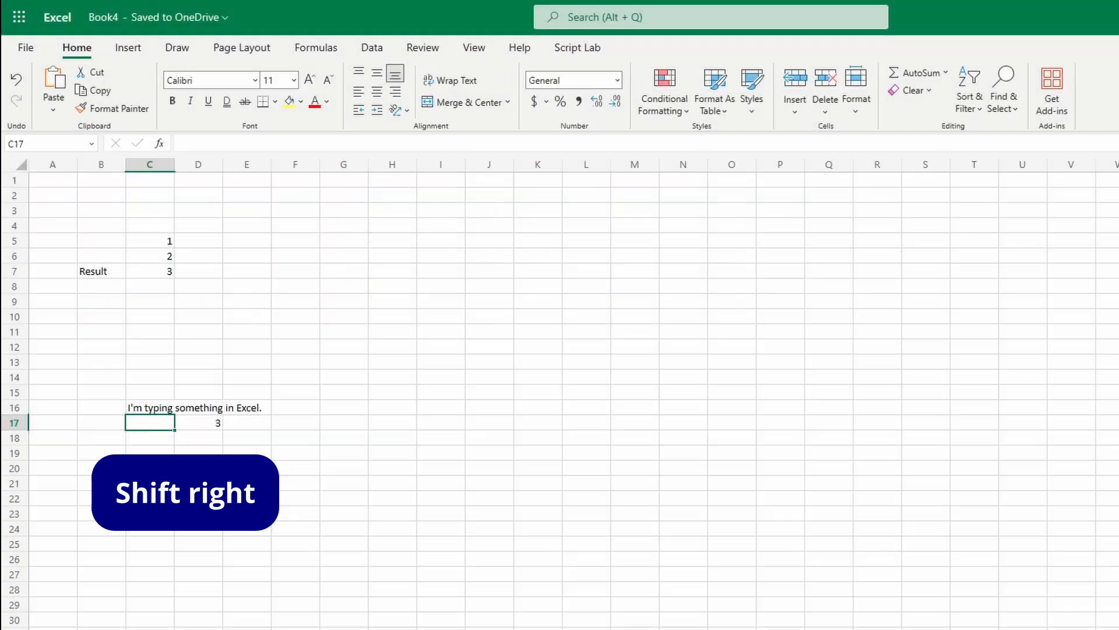
{"action": "right_click", "coordinate": [153, 425]}
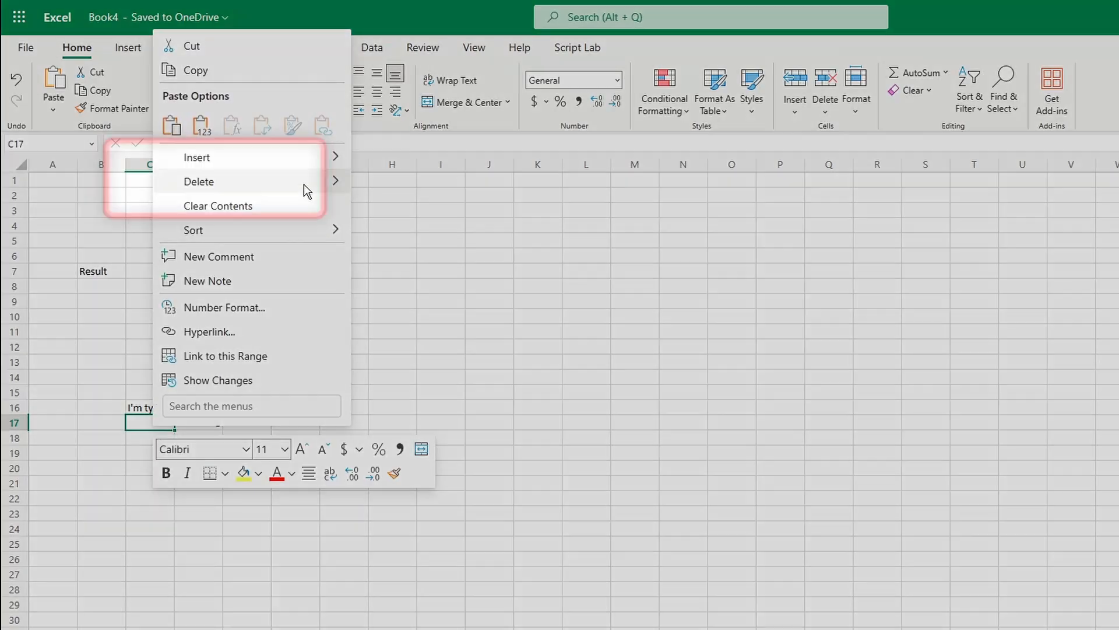
{"action": "mouse_move", "coordinate": [309, 186]}
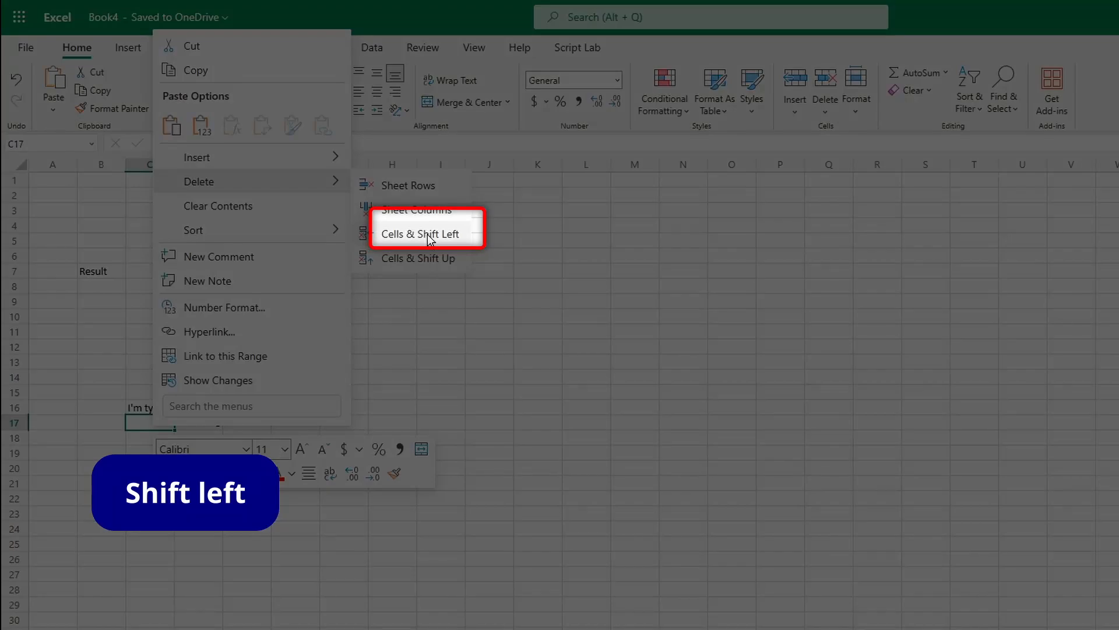
{"action": "left_click", "coordinate": [428, 233]}
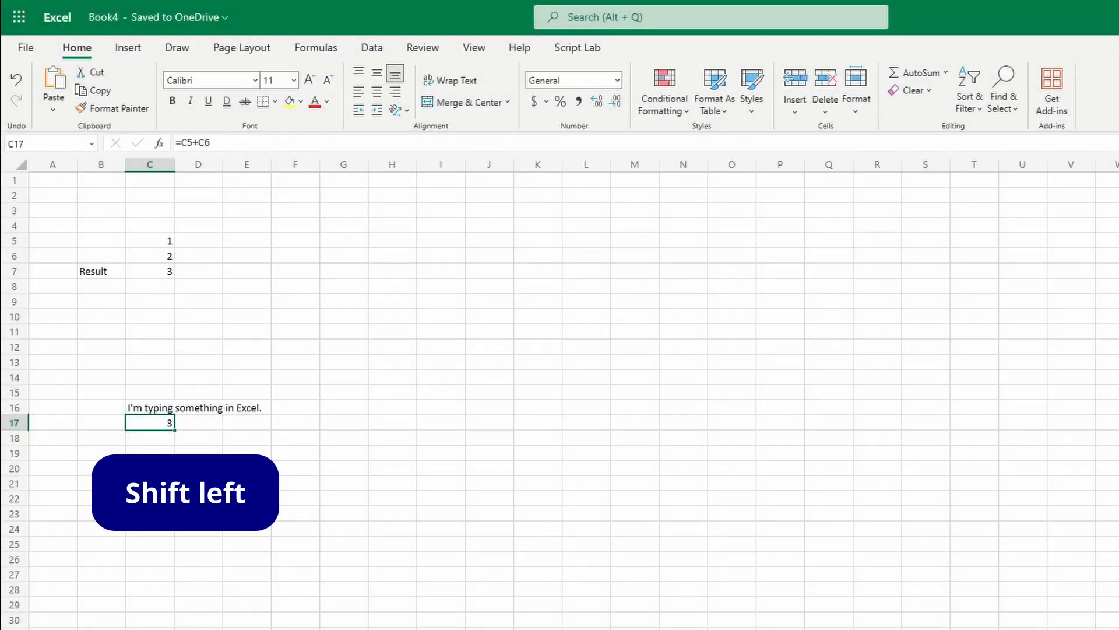
Step: Add an empty cell at C17 with Cells & Shift Down, and remove it with Cells & Shift Up
{"action": "right_click", "coordinate": [150, 425]}
{"action": "mouse_move", "coordinate": [306, 161]}
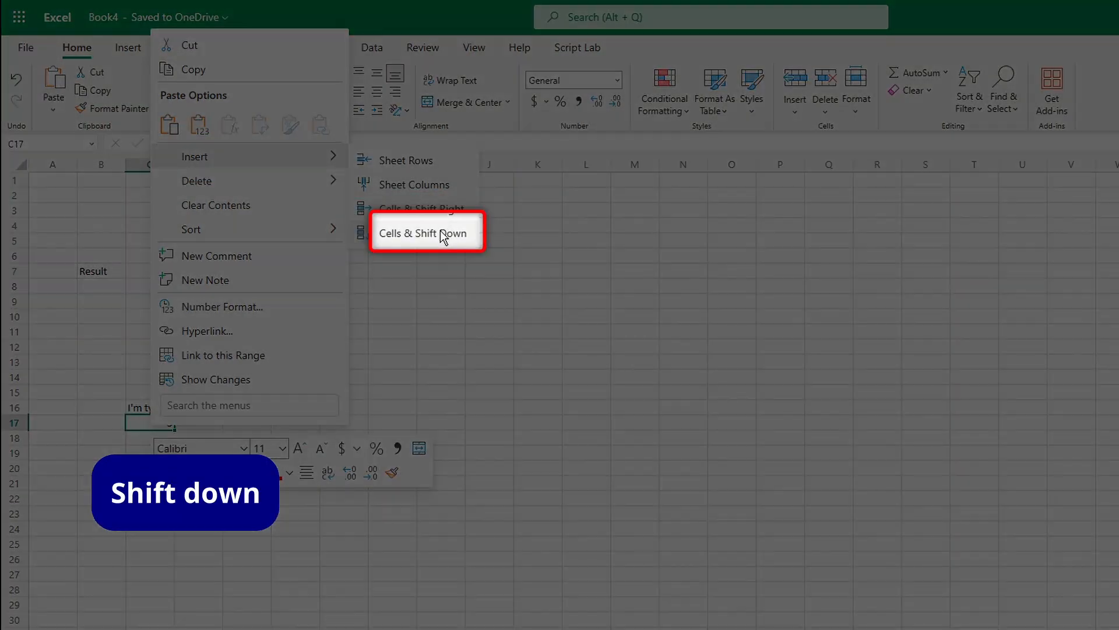
{"action": "left_click", "coordinate": [439, 232]}
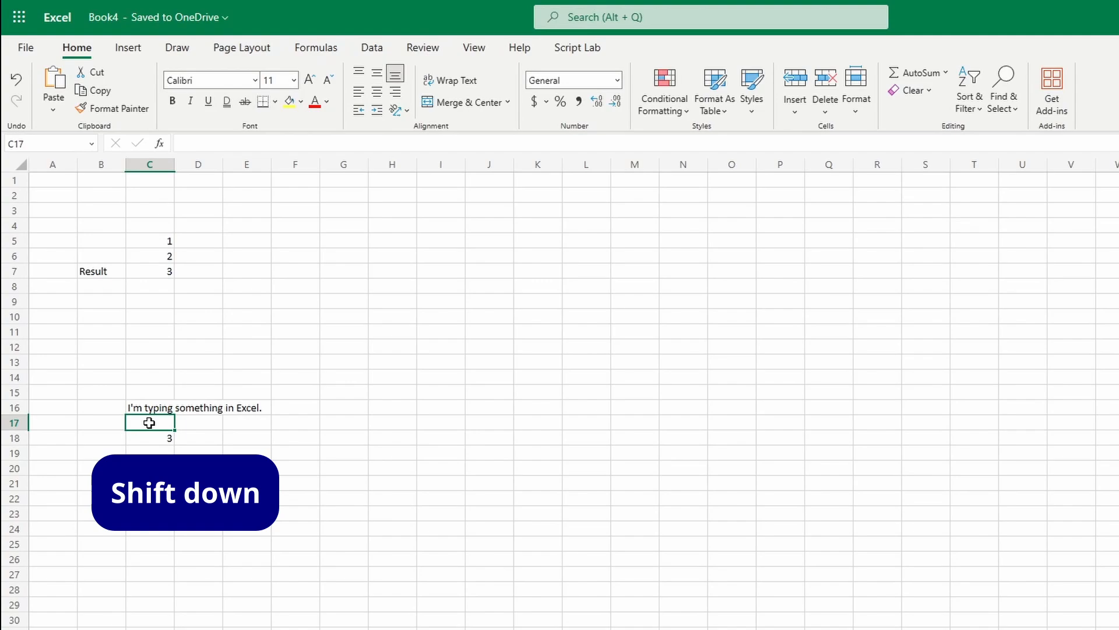
{"action": "right_click", "coordinate": [155, 420]}
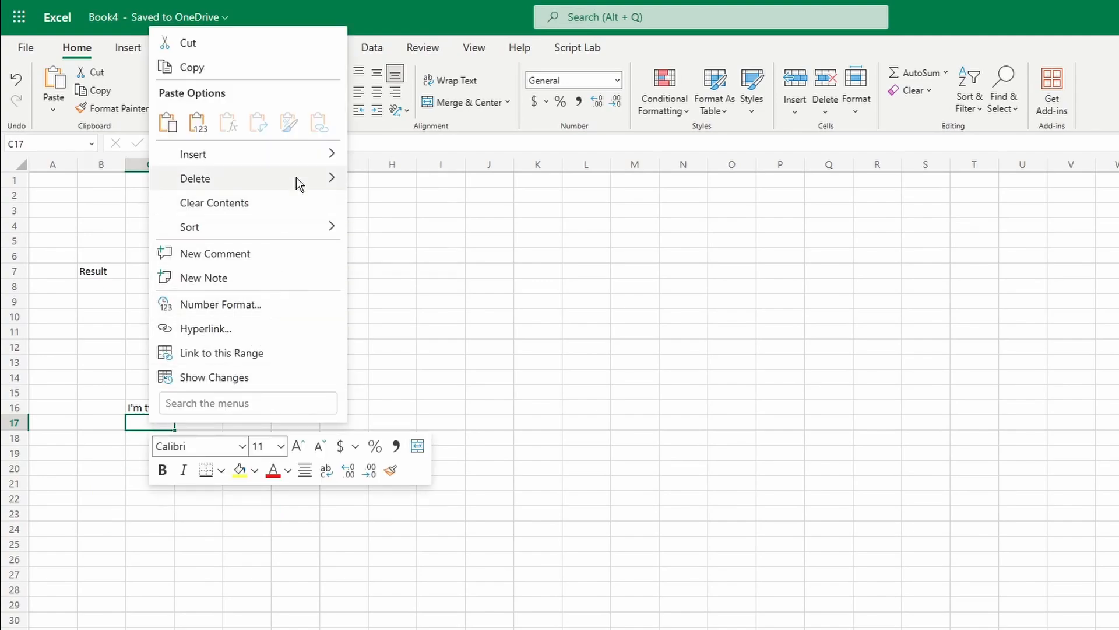
{"action": "mouse_move", "coordinate": [297, 177]}
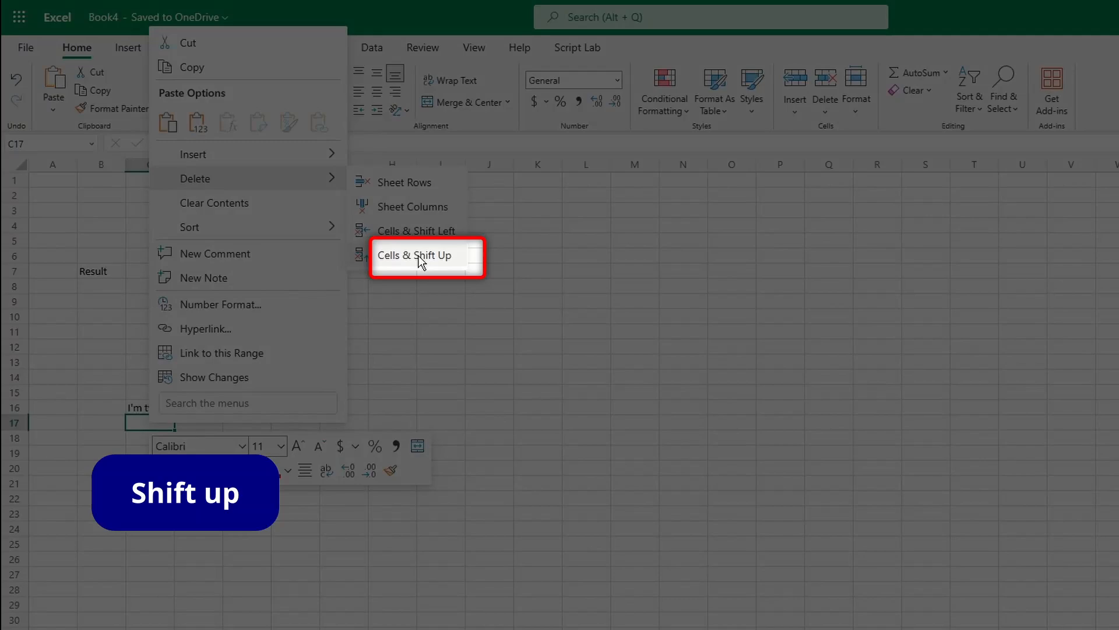
{"action": "left_click", "coordinate": [421, 257]}
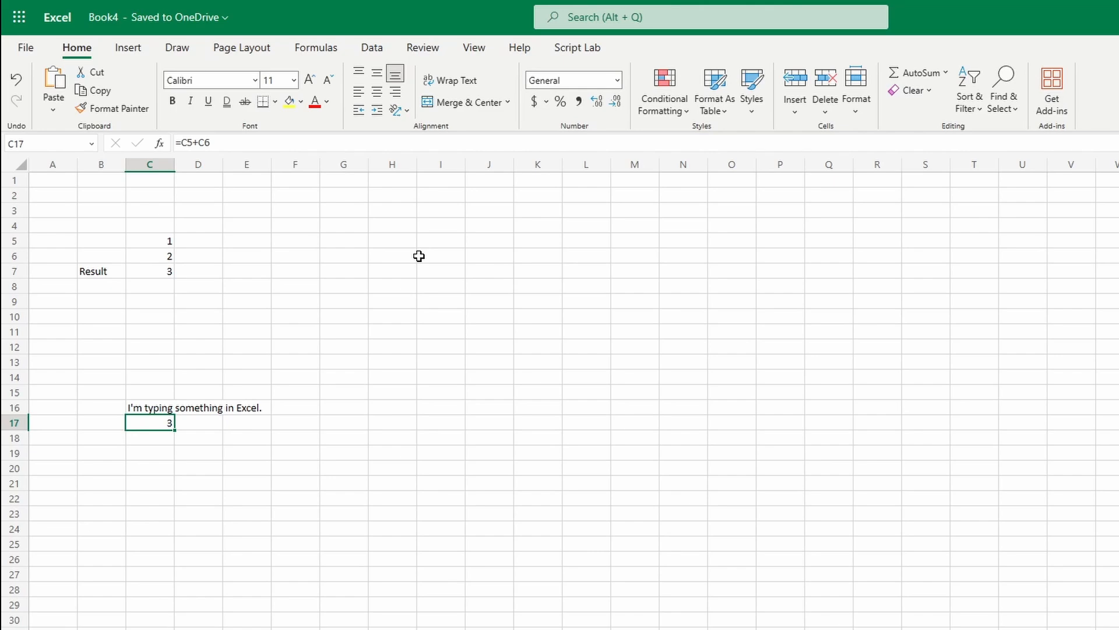
Step: Insert a cell at C17 using the Shift cells right option, and delete it using Shift cells left
{"action": "key", "text": "ctrl+plus"}
{"action": "key", "text": "Up"}
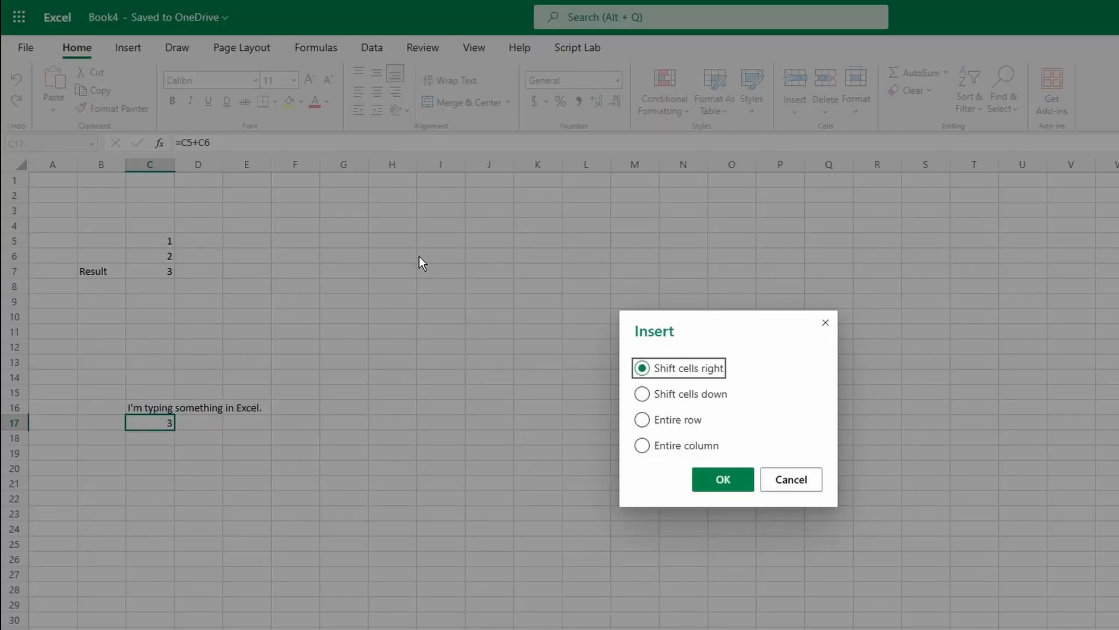
{"action": "key", "text": "Return"}
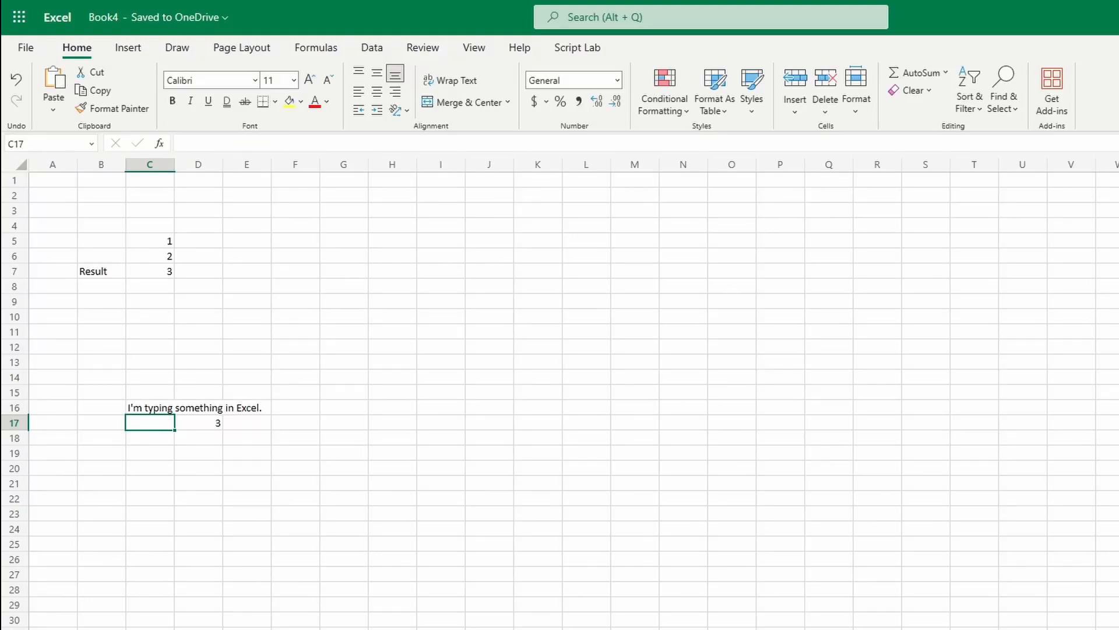
{"action": "key", "text": "ctrl+minus"}
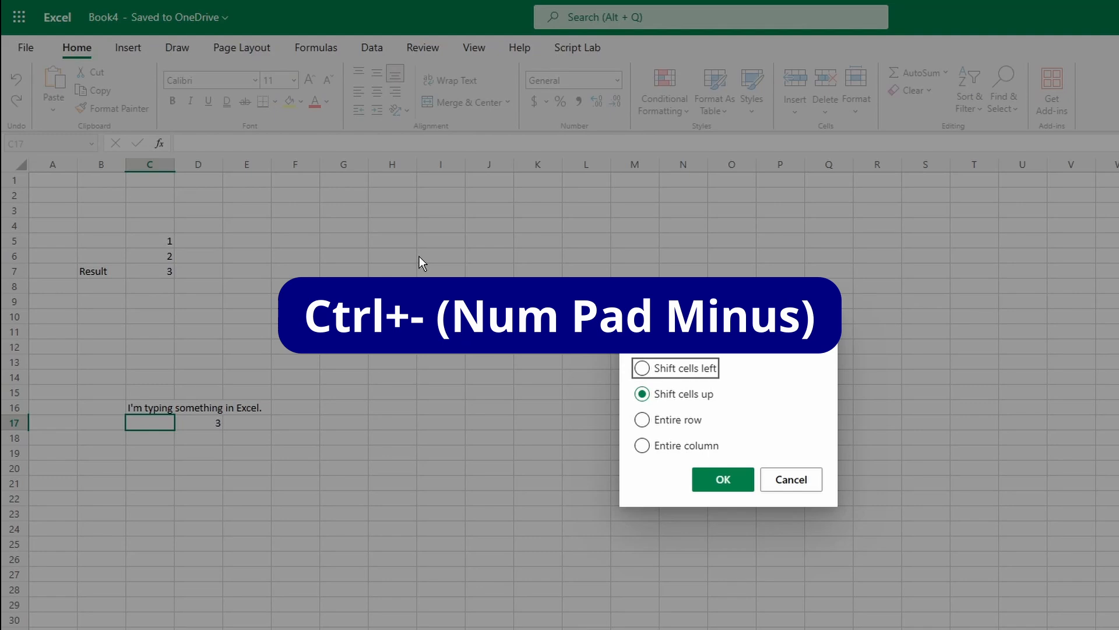
{"action": "key", "text": "Up"}
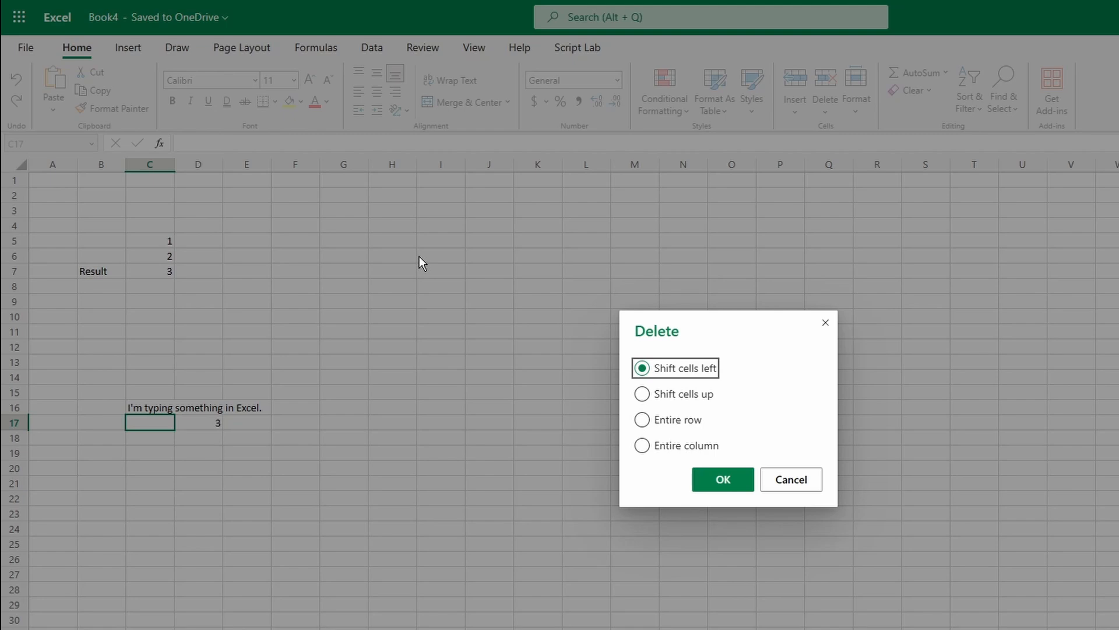
{"action": "key", "text": "Return"}
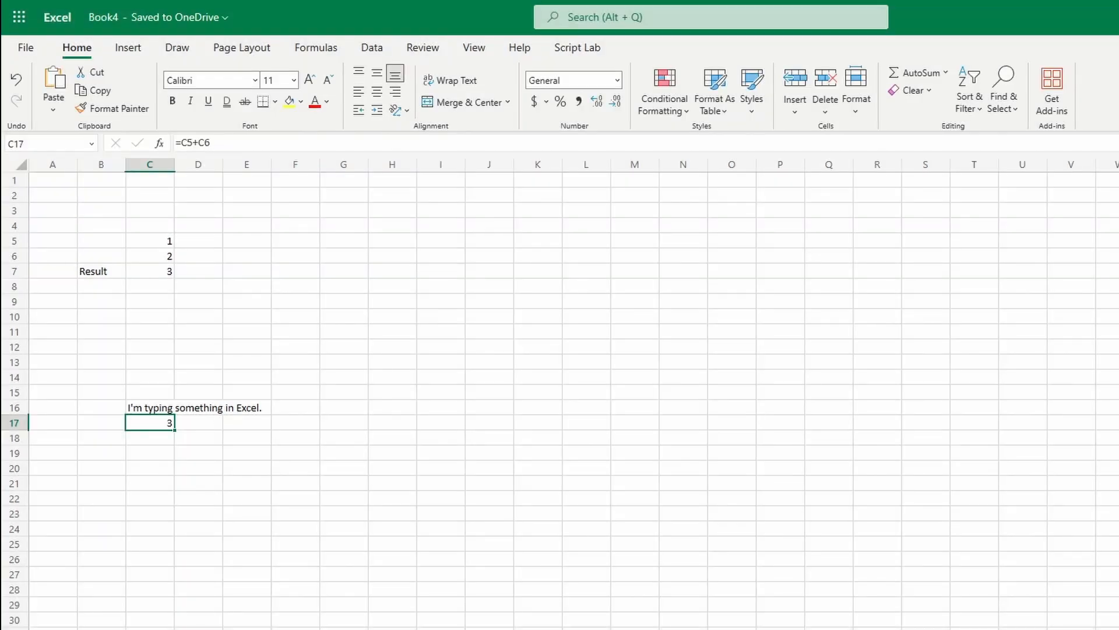
Step: Insert a cell at C17 using the Shift cells down option, and delete it using Shift cells up
{"action": "key", "text": "ctrl+shift+plus"}
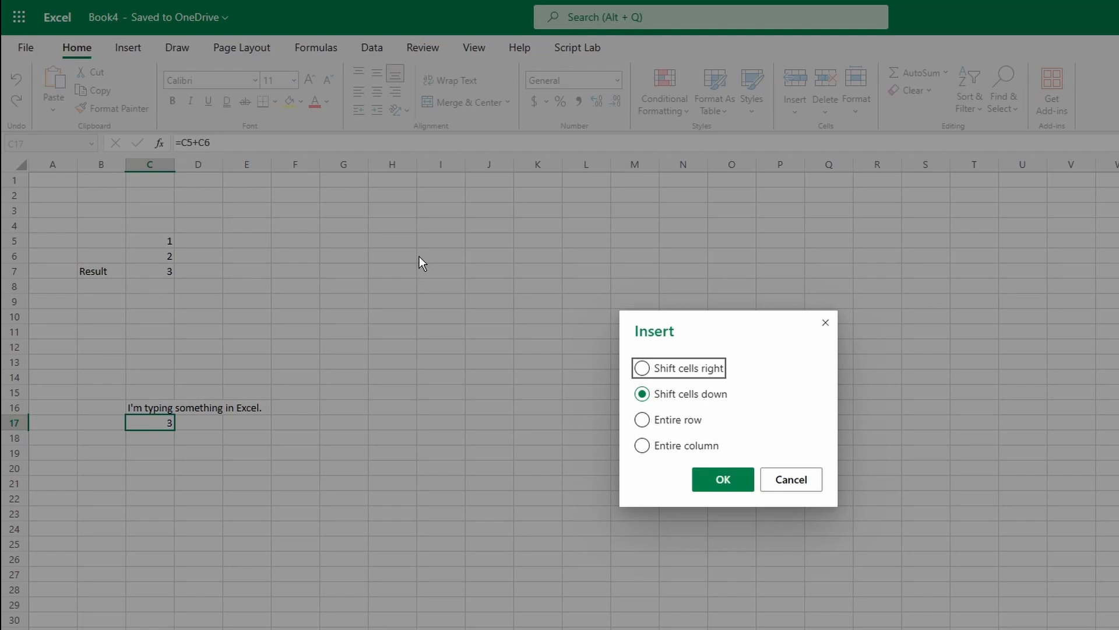
{"action": "key", "text": "Return"}
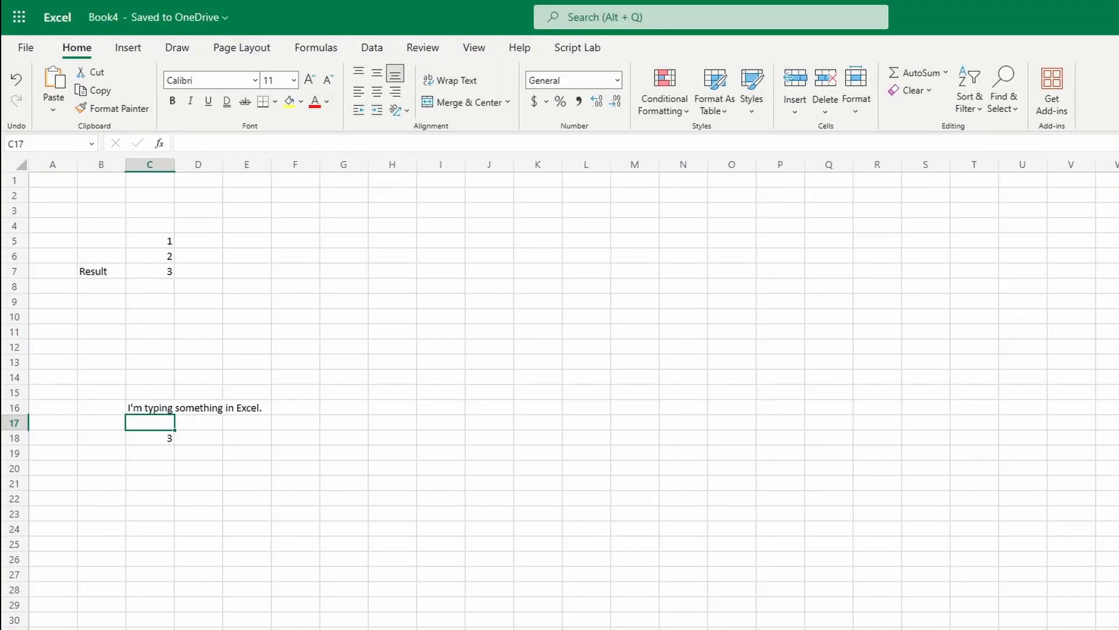
{"action": "key", "text": "ctrl+minus"}
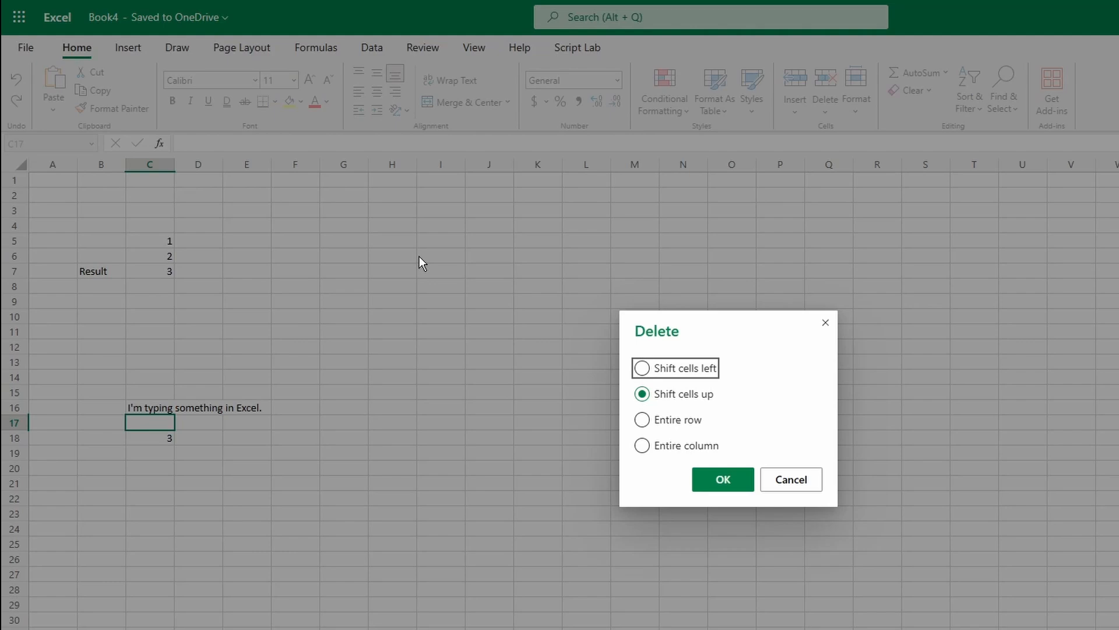
{"action": "key", "text": "Return"}
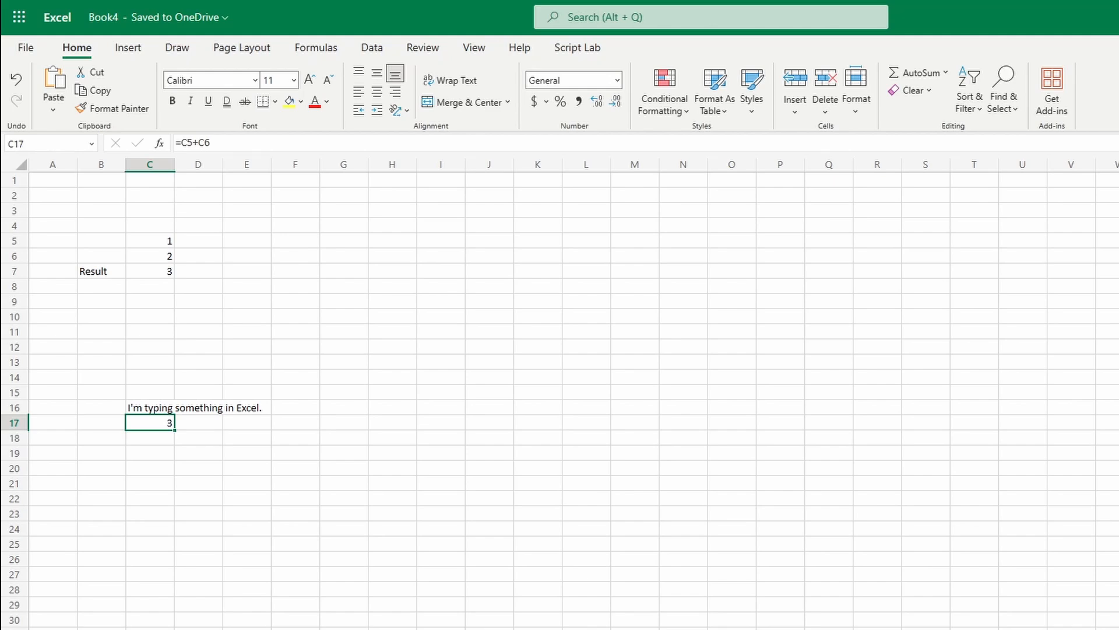
Step: Select C16:C17, insert two cells there with Insert Cells & Shift Right, and remove them with Delete Cells & Shift Left
{"action": "key", "text": "Up"}
{"action": "key", "text": "shift+Down"}
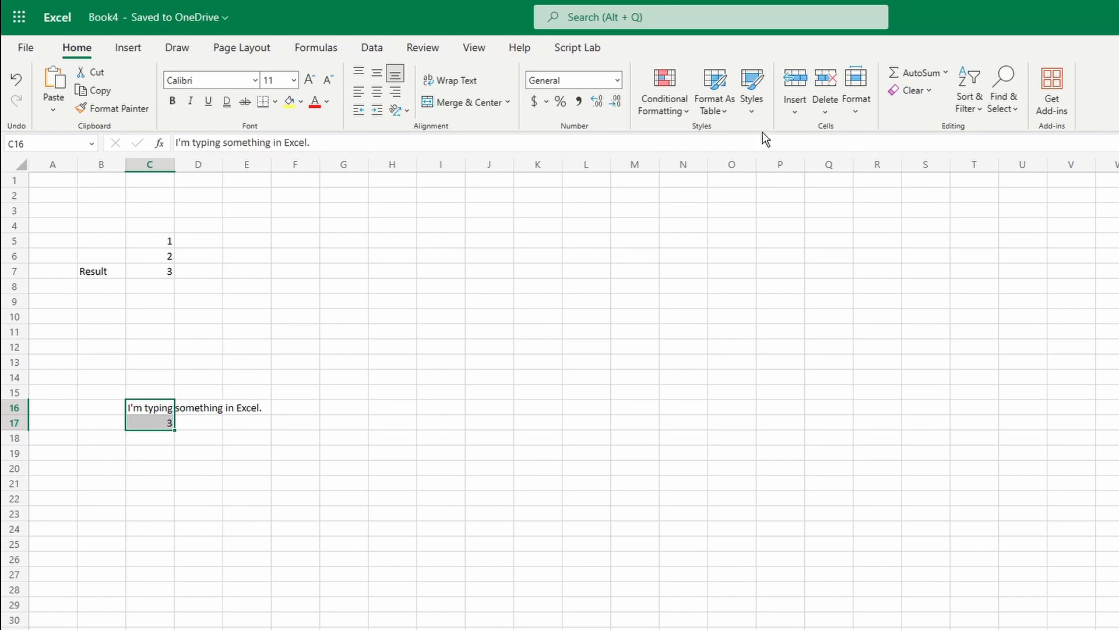
{"action": "left_click", "coordinate": [799, 113]}
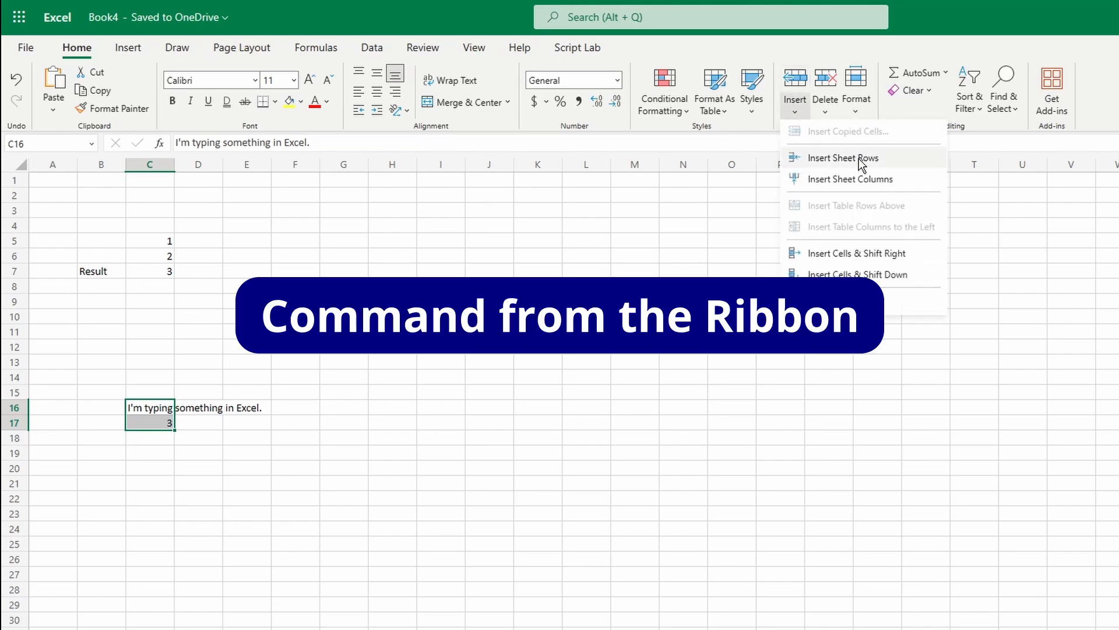
{"action": "left_click", "coordinate": [889, 254]}
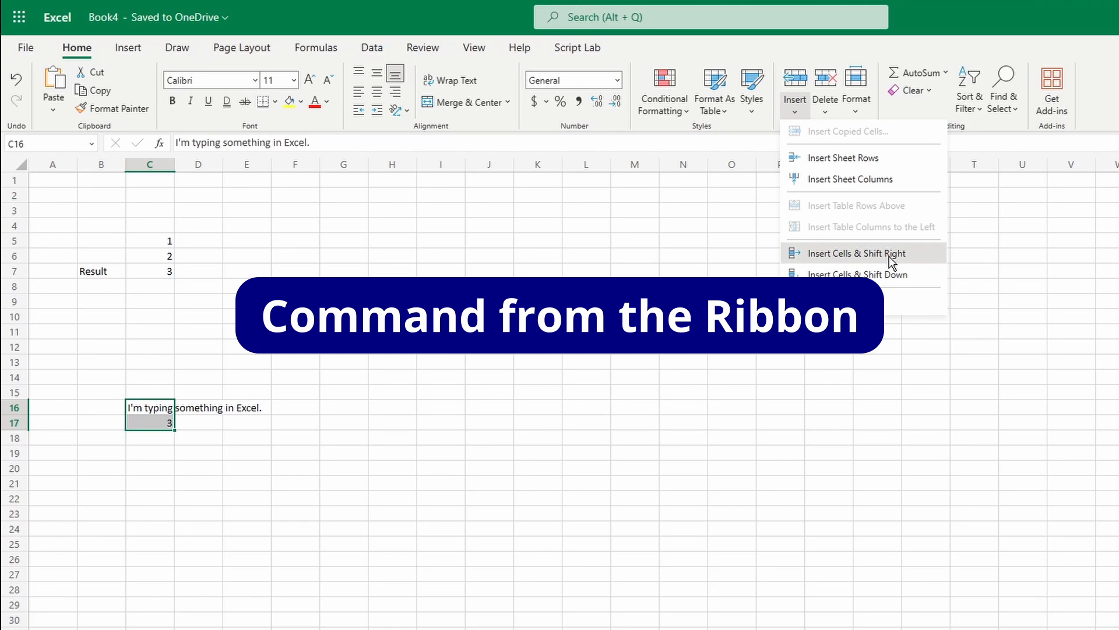
{"action": "left_click", "coordinate": [827, 114]}
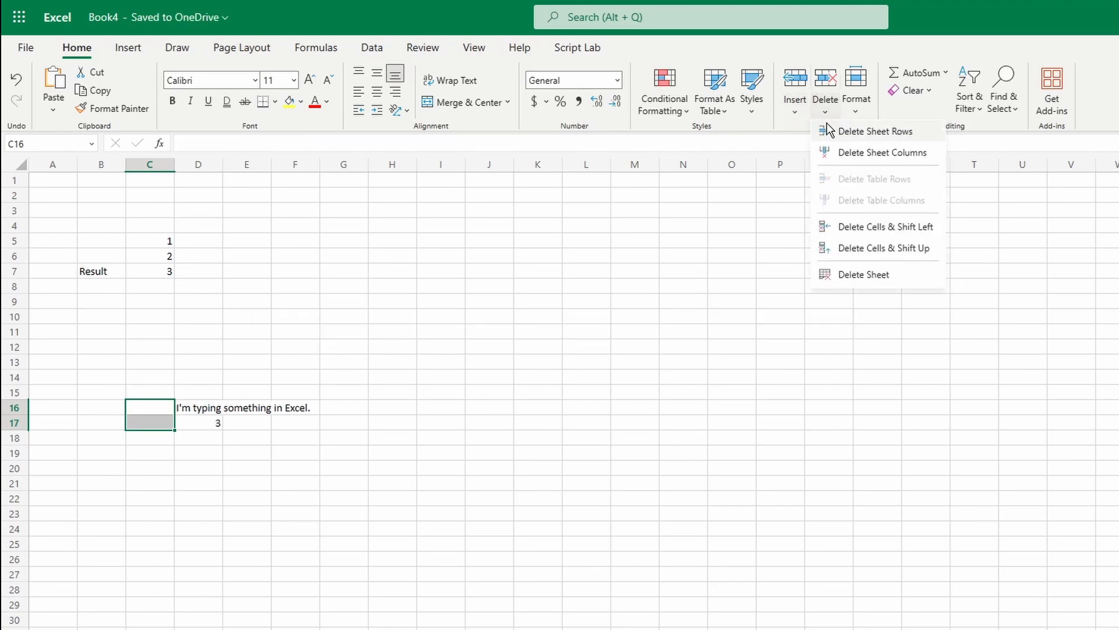
{"action": "left_click", "coordinate": [879, 225]}
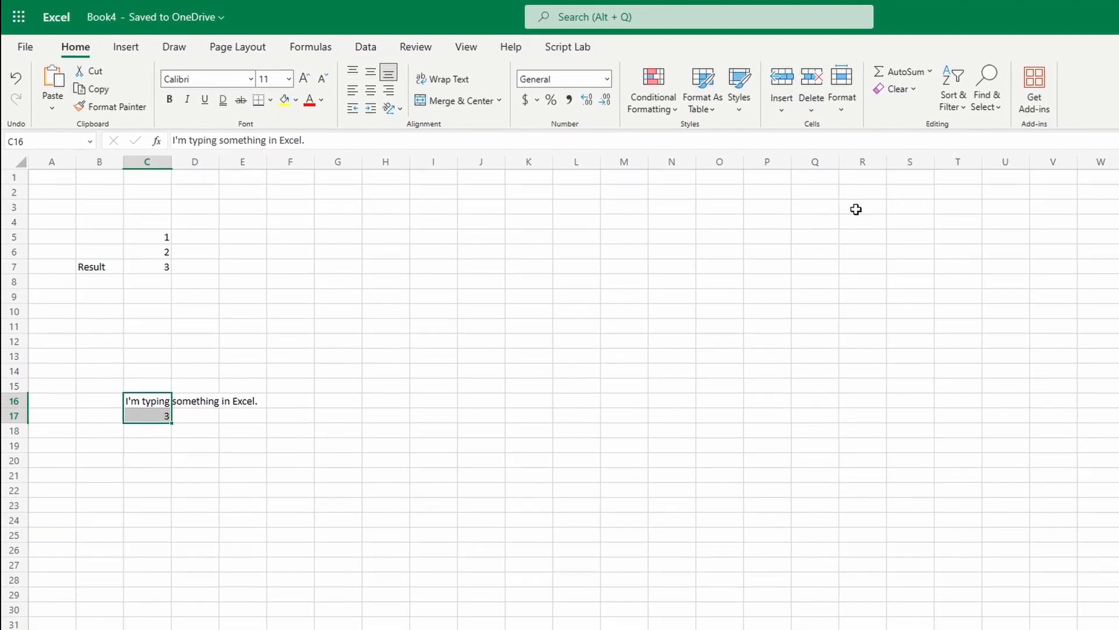
Step: Insert two cells at C16:C17 with Insert Cells & Shift Down, and remove them with Delete Cells & Shift Up
{"action": "left_click", "coordinate": [749, 107]}
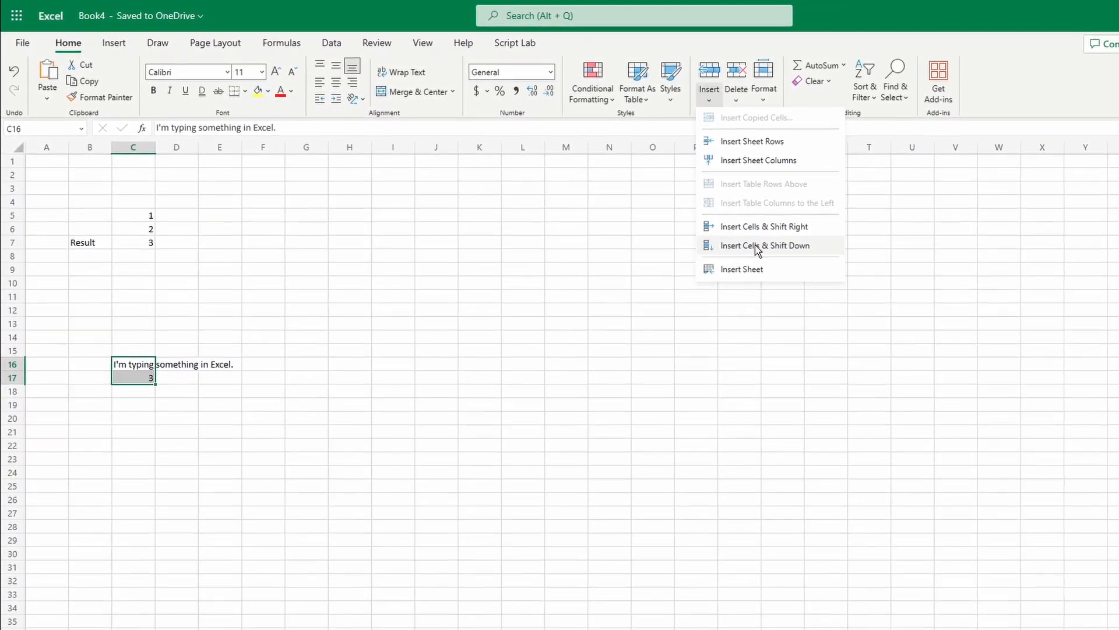
{"action": "left_click", "coordinate": [757, 245]}
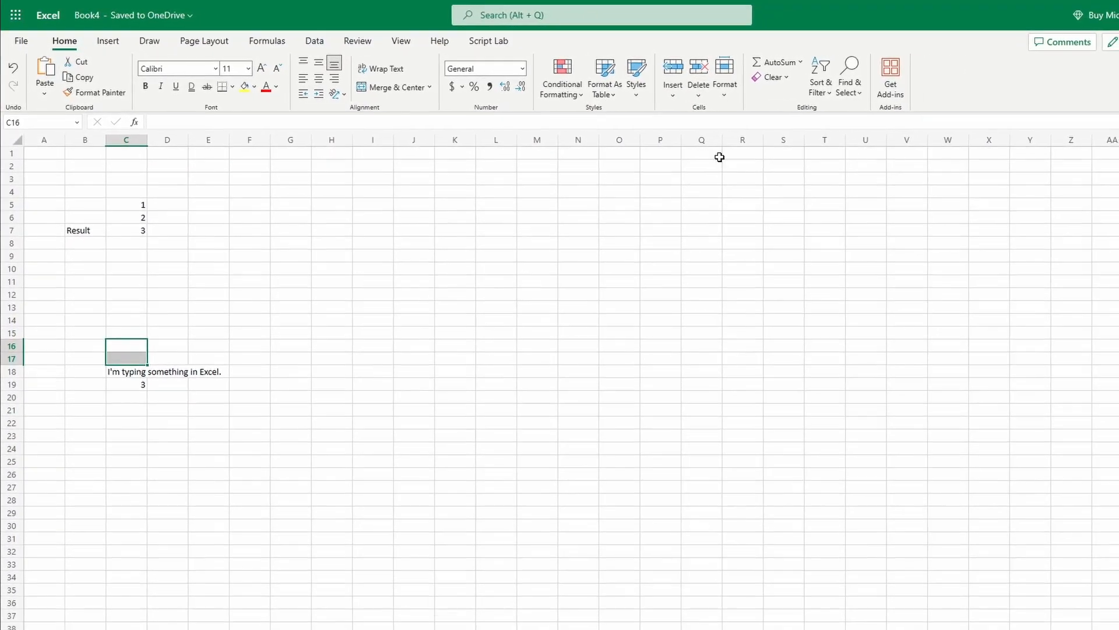
{"action": "left_click", "coordinate": [700, 90]}
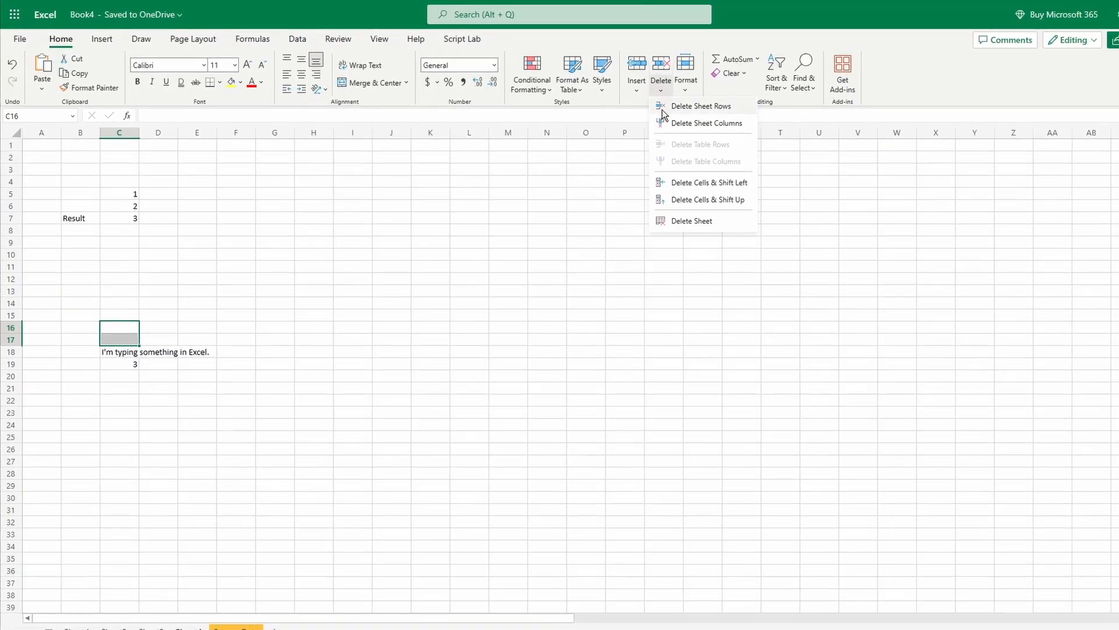
{"action": "left_click", "coordinate": [664, 193]}
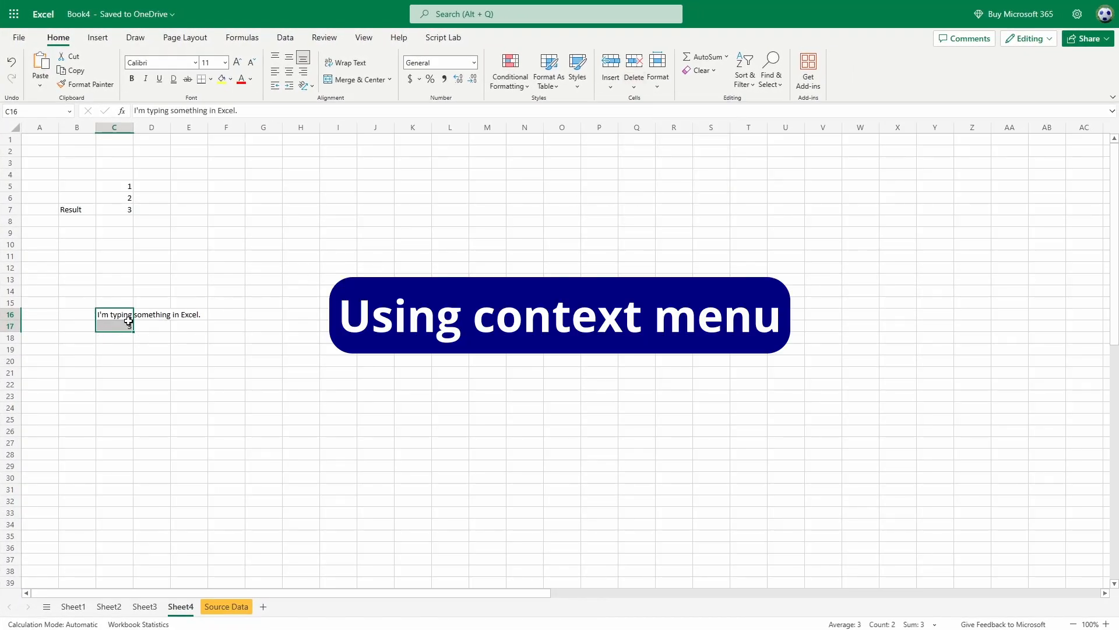
Step: Add empty cells at C16:C17 with Cells & Shift Right, and remove them with Cells & Shift Left
{"action": "right_click", "coordinate": [109, 315]}
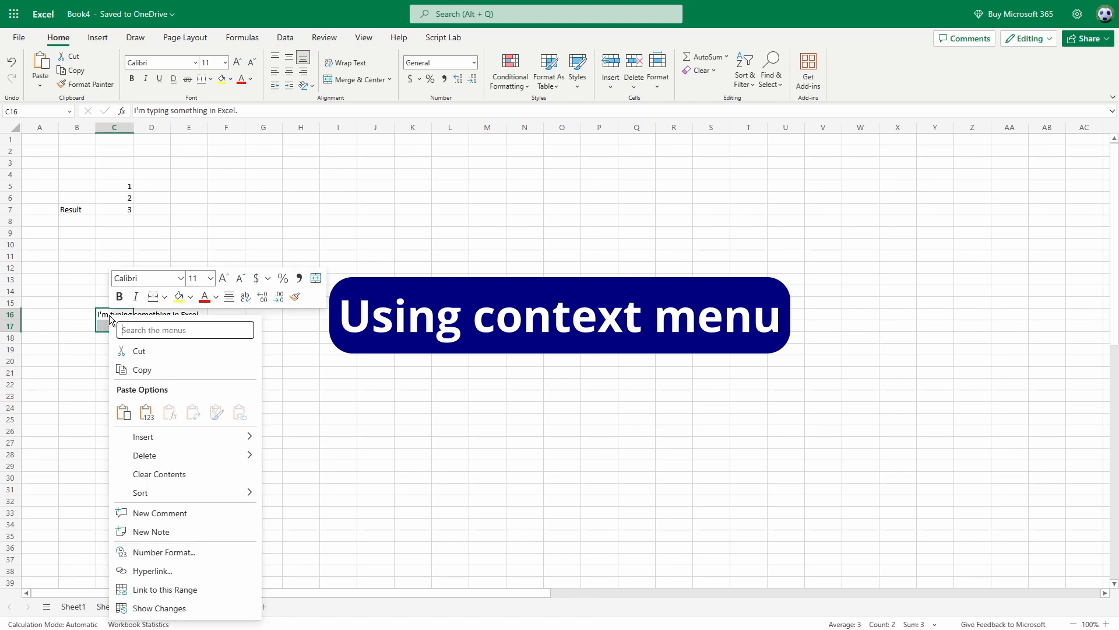
{"action": "mouse_move", "coordinate": [201, 439]}
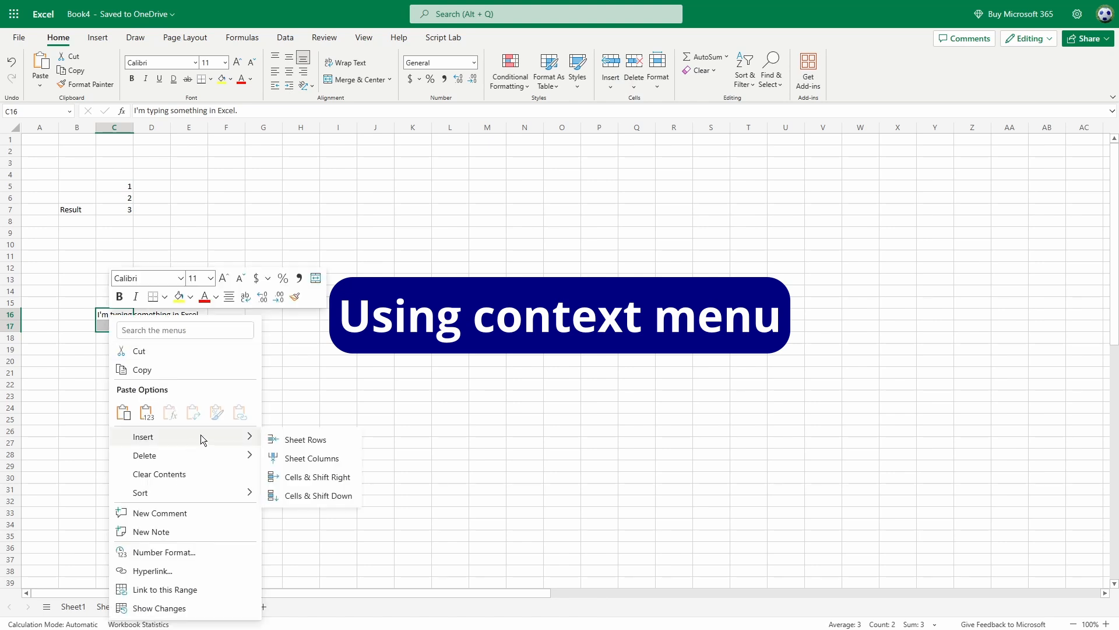
{"action": "left_click", "coordinate": [332, 476]}
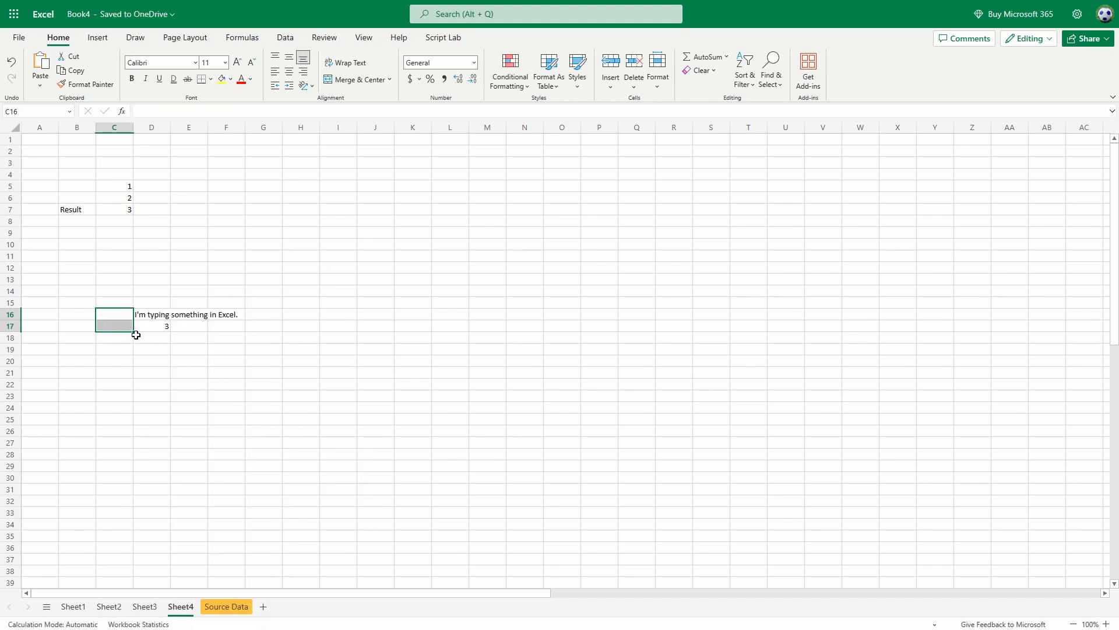
{"action": "right_click", "coordinate": [117, 316]}
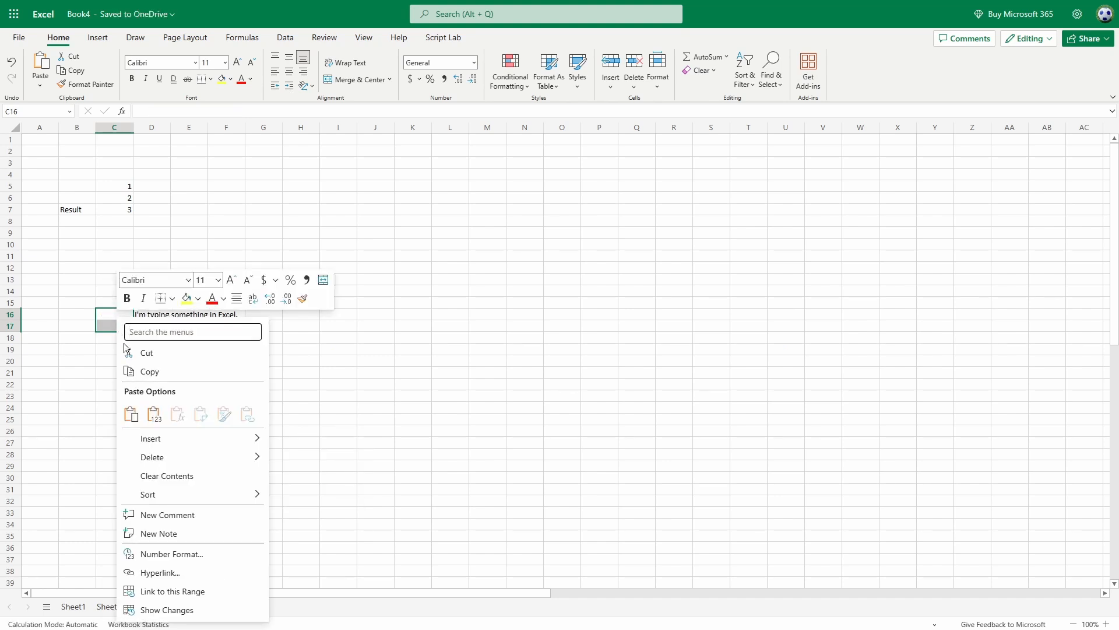
{"action": "mouse_move", "coordinate": [188, 456]}
{"action": "mouse_move", "coordinate": [252, 460]}
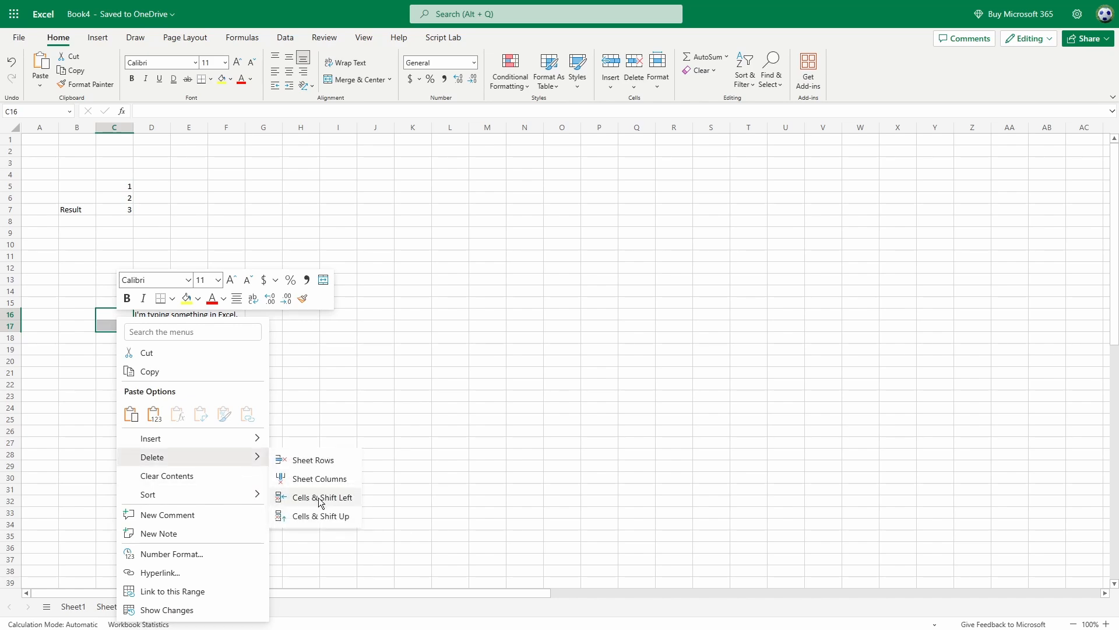